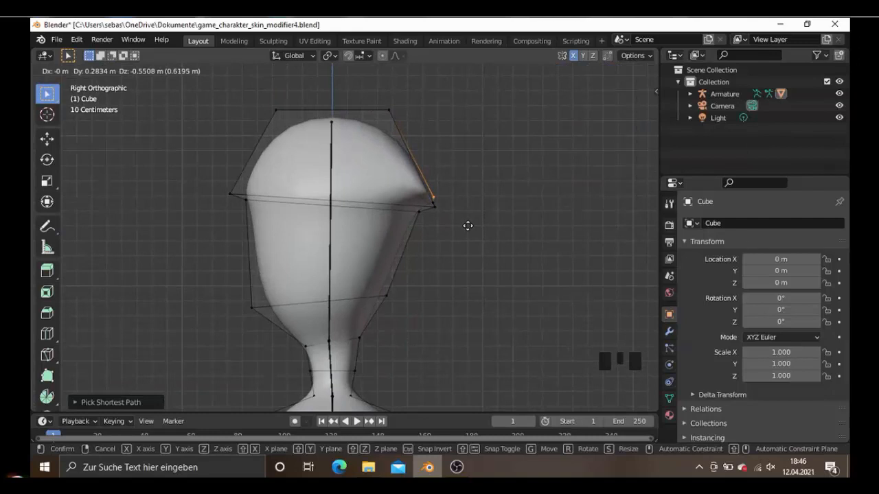
- Finish moving the upper front head edge forward and down to the brow, and select the narrow strip of faces across the forehead
click(468, 225)
middle_drag(468, 226, 550, 203)
ctrl+click(551, 201)
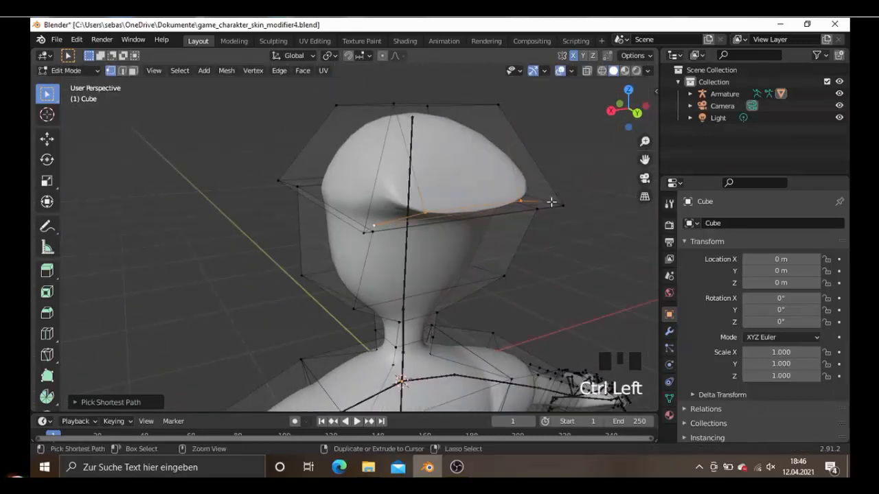
ctrl+click(533, 224)
key(KP_3)
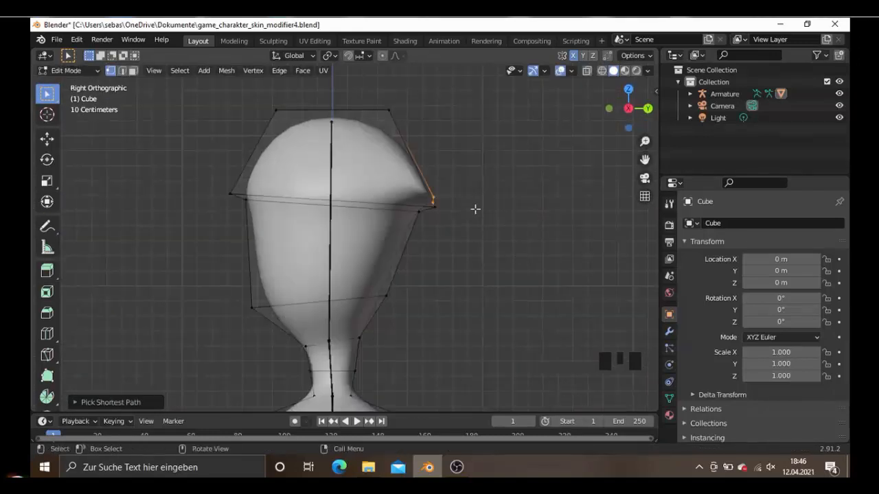
- Try extruding the forehead strip forward into a long cap brim, and undo the extrusion
key(e)
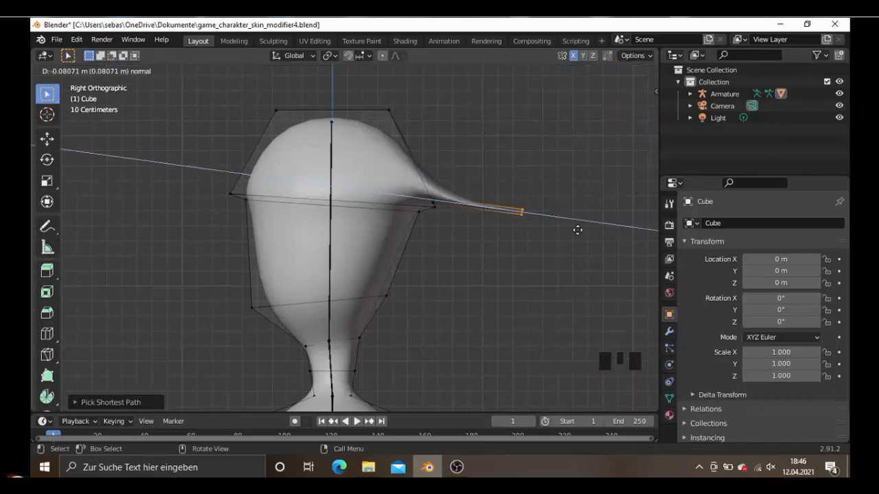
click(588, 235)
middle_drag(589, 235, 428, 264)
scroll(481, 254, down, 3)
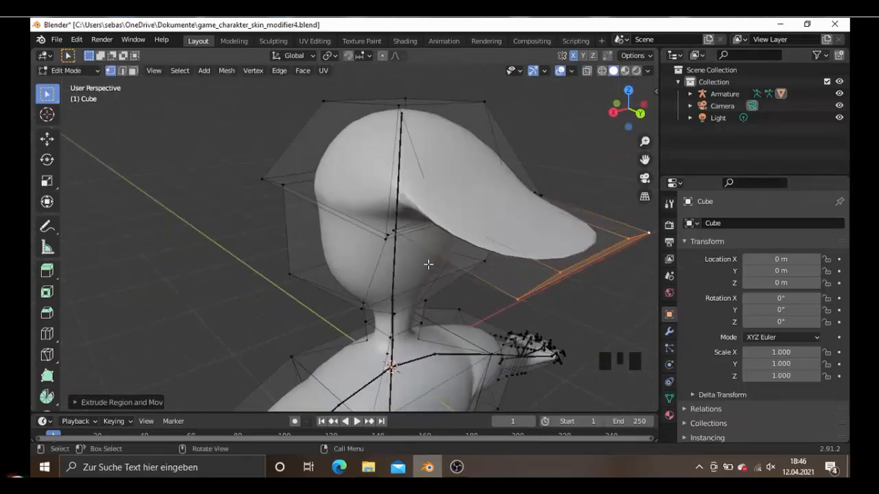
key(ctrl+z)
- Extrude the selected forehead strip forward in the right side view to form a cap brim
key(KP_3)
key(e)
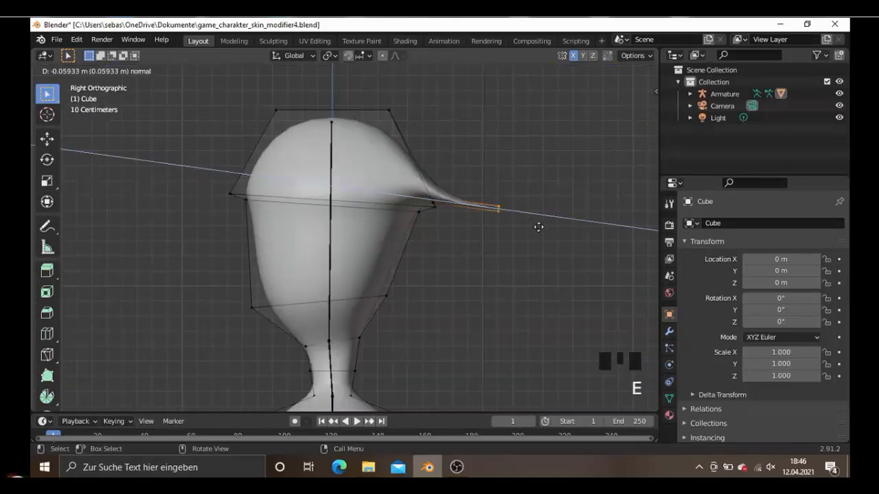
click(557, 235)
middle_drag(558, 234, 482, 268)
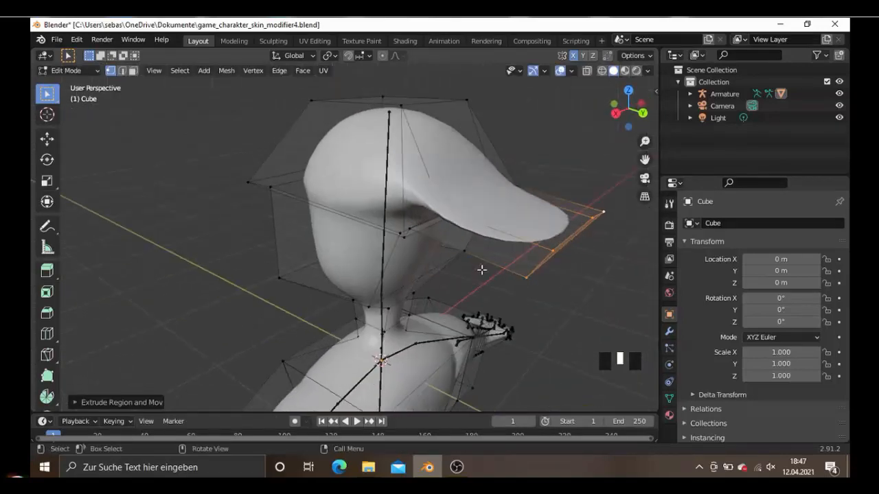
- Scale the brim's front end along the Z axis by about 3.15 to make it thicker
key(KP_3)
key(s)
key(z)
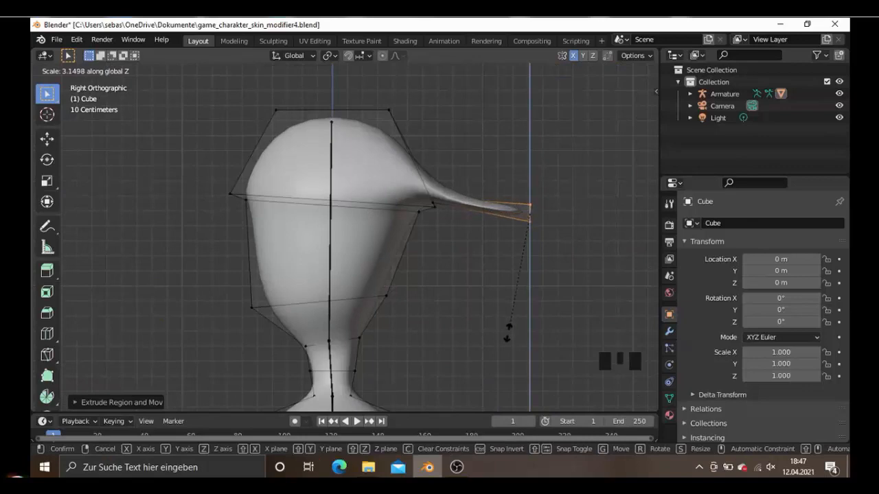
click(508, 343)
- Select the front vertices on top of the head and move them up and forward to fill out the cap above the brim
middle_drag(508, 343, 379, 169)
ctrl+click(392, 148)
key(KP_3)
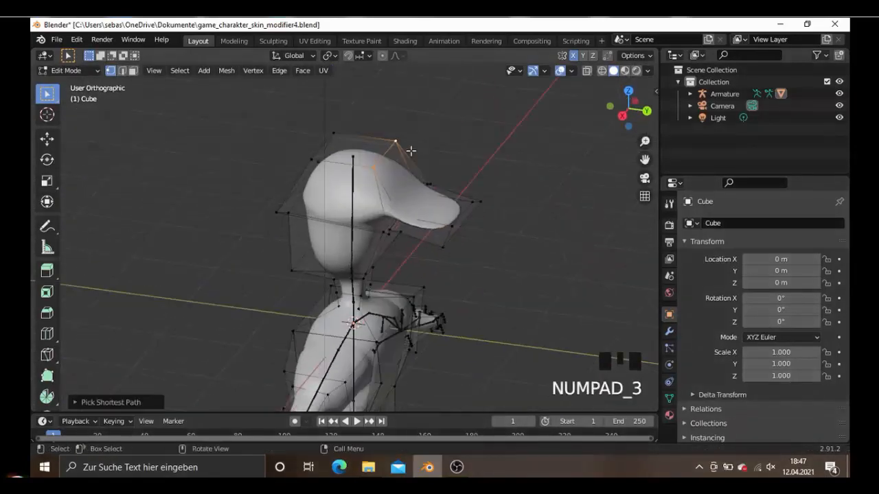
scroll(416, 133, up, 3)
key(g)
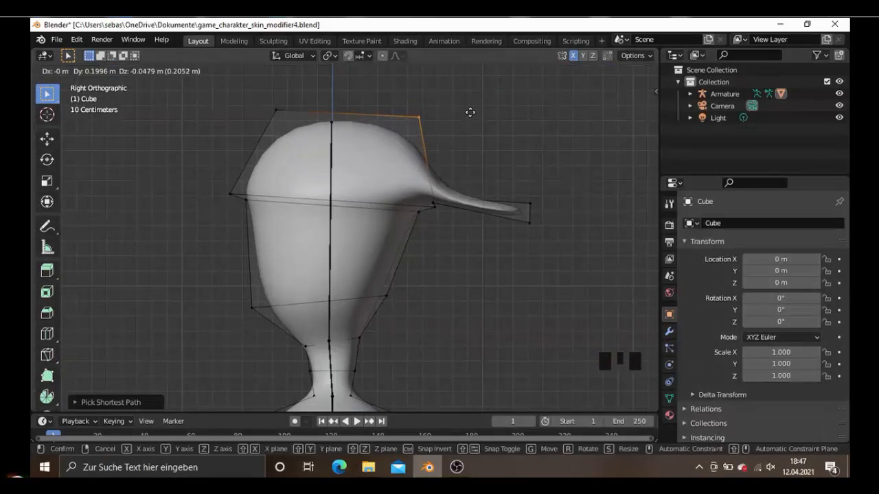
click(469, 105)
middle_drag(470, 105, 366, 167)
- Select the rear vertices on top of the head and raise them to match the height of the front ones
key(KP_3)
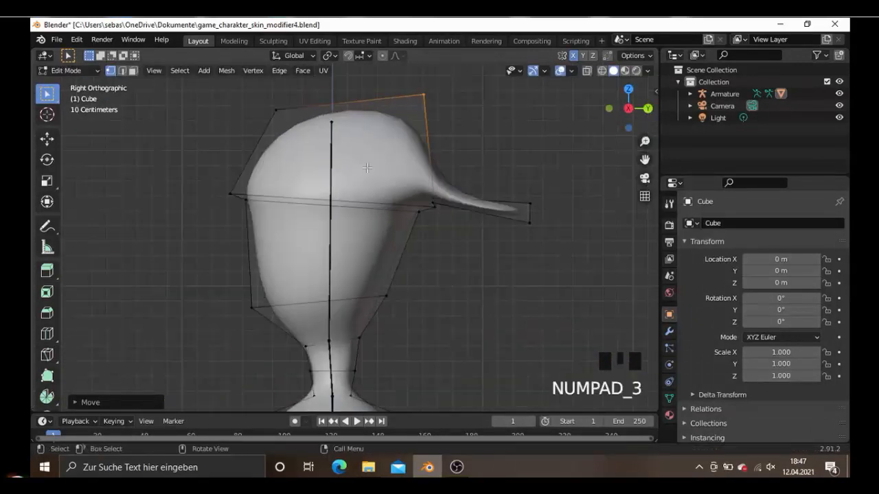
key(c)
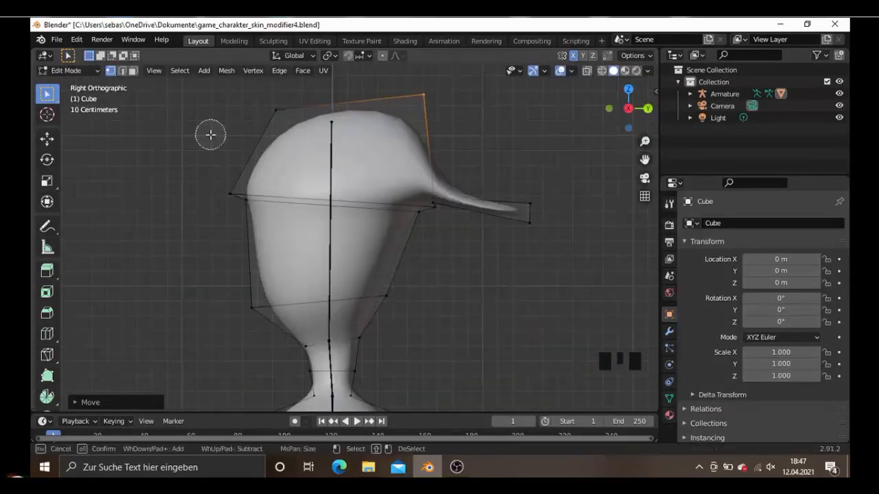
click(241, 138)
key(shift+z)
key(c)
click(273, 110)
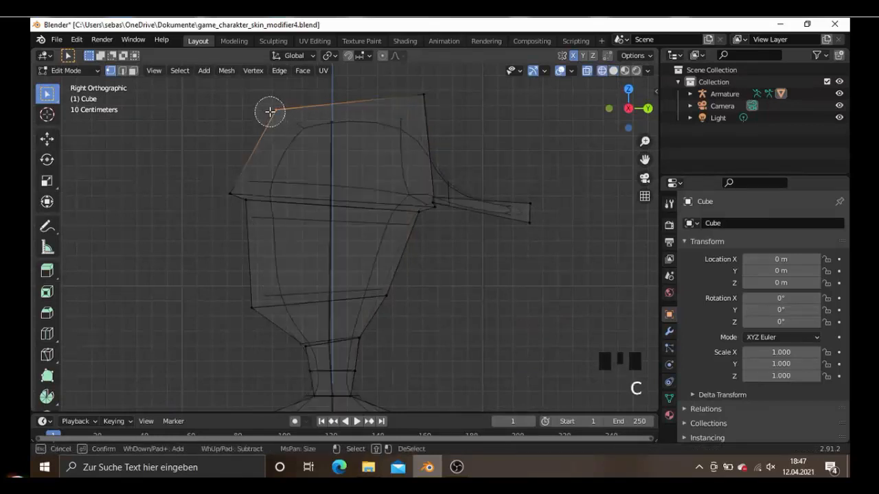
right_click(270, 114)
key(shift+z)
key(g)
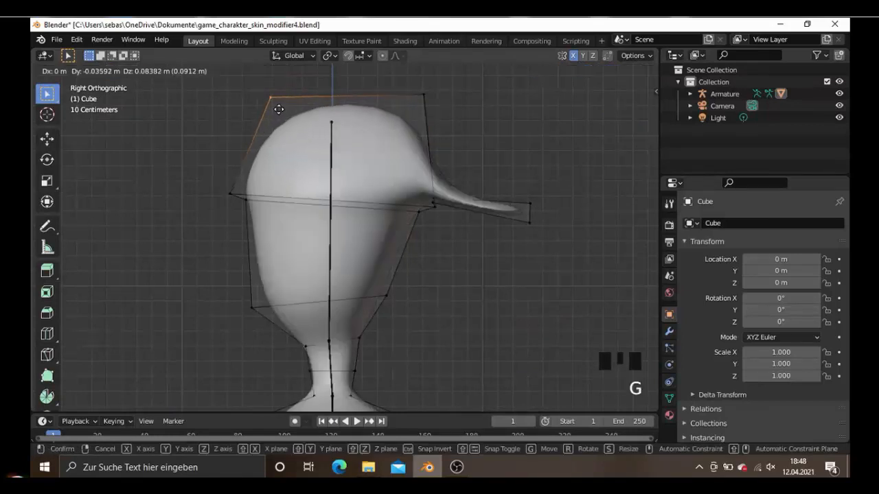
click(278, 105)
- Select the outer vertices where the brim meets the head and move them slightly down in the right side view
scroll(319, 213, down, 3)
middle_drag(319, 213, 535, 252)
scroll(452, 277, up, 3)
scroll(451, 257, down, 3)
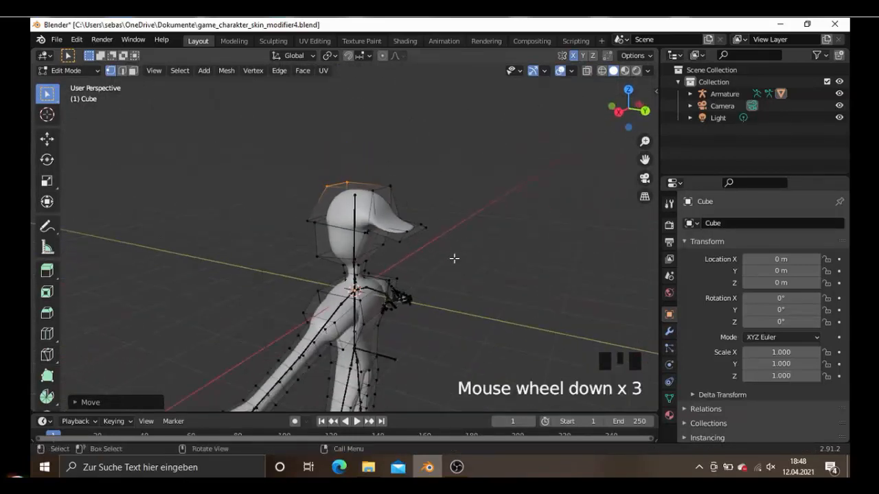
scroll(449, 238, up, 3)
middle_drag(449, 238, 540, 256)
right_click(373, 219)
click(374, 216)
click(526, 261)
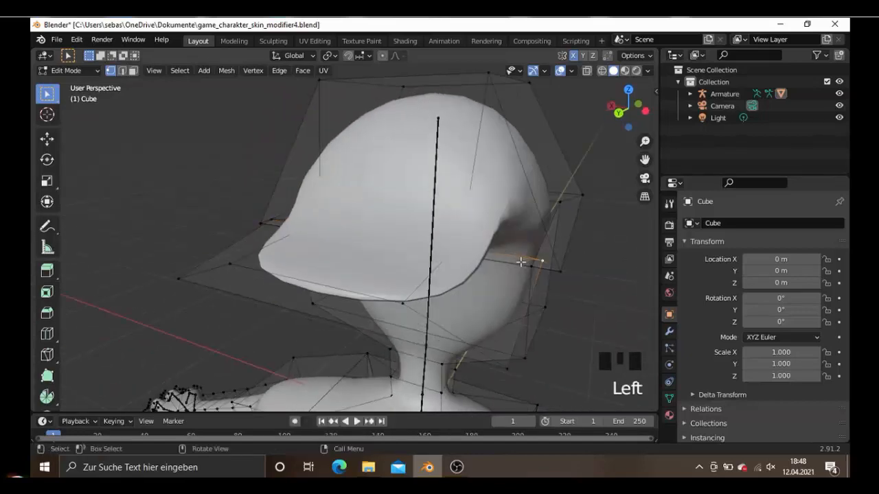
key(KP_3)
scroll(465, 193, up, 2)
key(g)
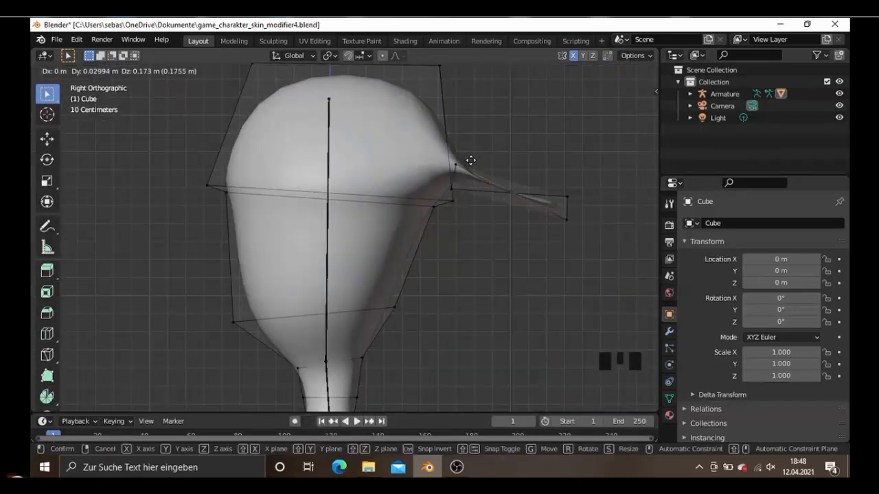
click(466, 208)
scroll(481, 228, down, 4)
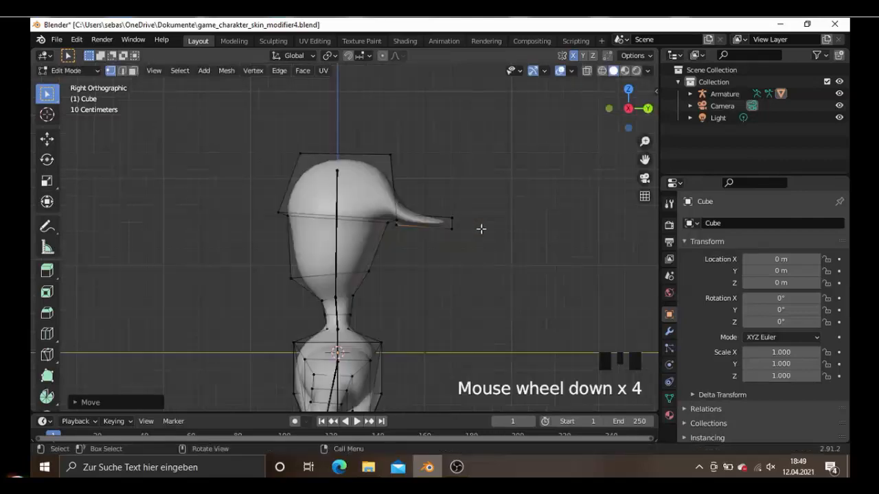
- Leave Edit Mode on the mesh, select the armature, and switch it to Pose Mode
middle_drag(481, 227, 251, 257)
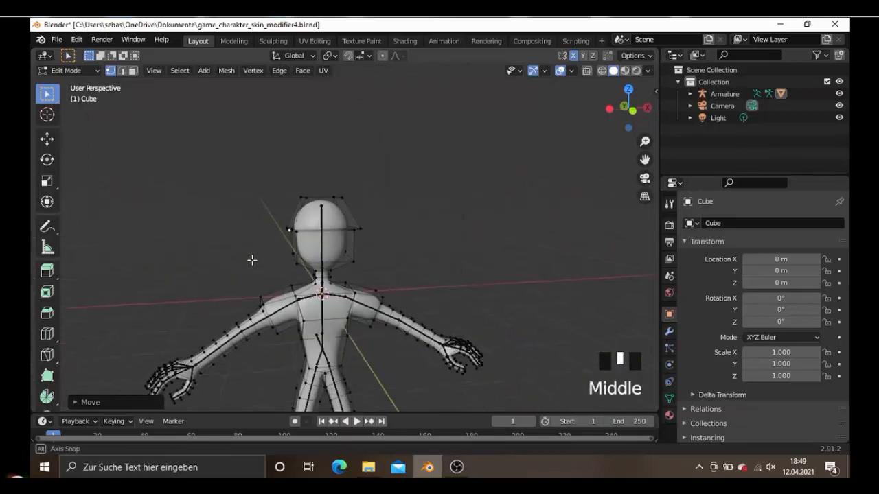
key(Tab)
middle_drag(416, 226, 326, 211)
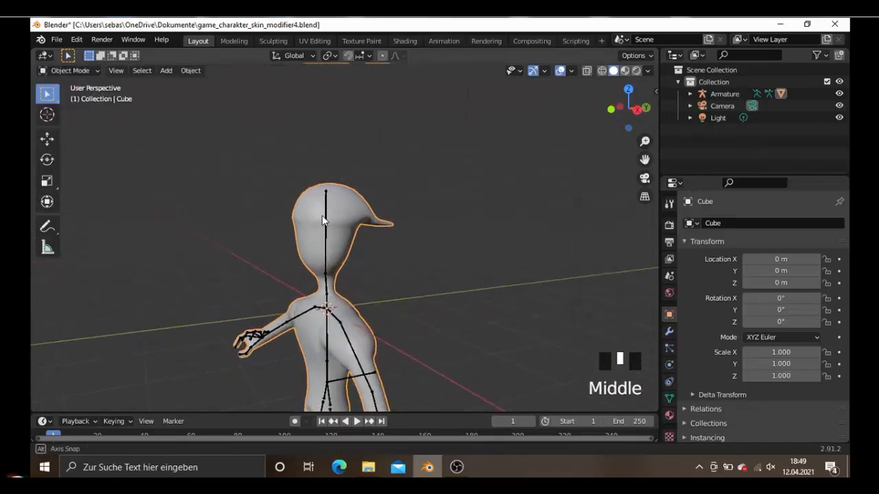
click(326, 210)
mouse_move(68, 70)
mouse_down()
mouse_move(89, 91)
mouse_move(66, 98)
mouse_move(75, 108)
mouse_up()
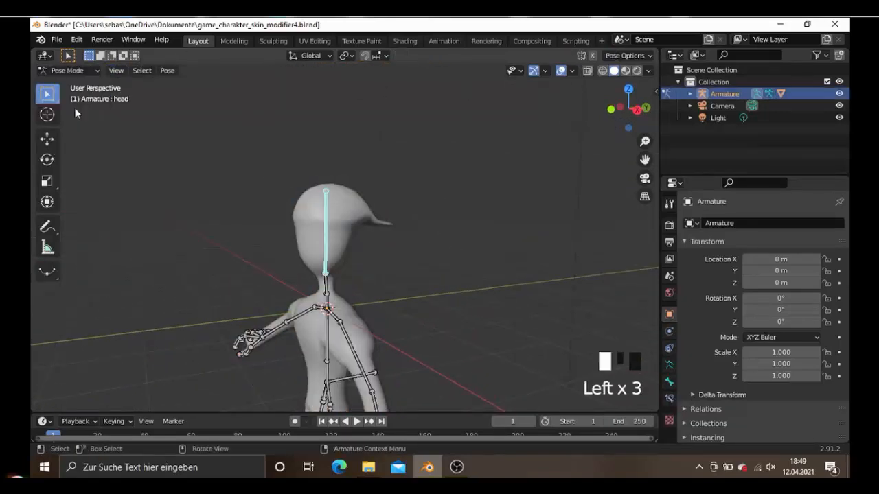
- Test-rotate the head bone in the right side view to check how the cap follows, and cancel the rotation
middle_click(403, 253)
key(KP_3)
key(r)
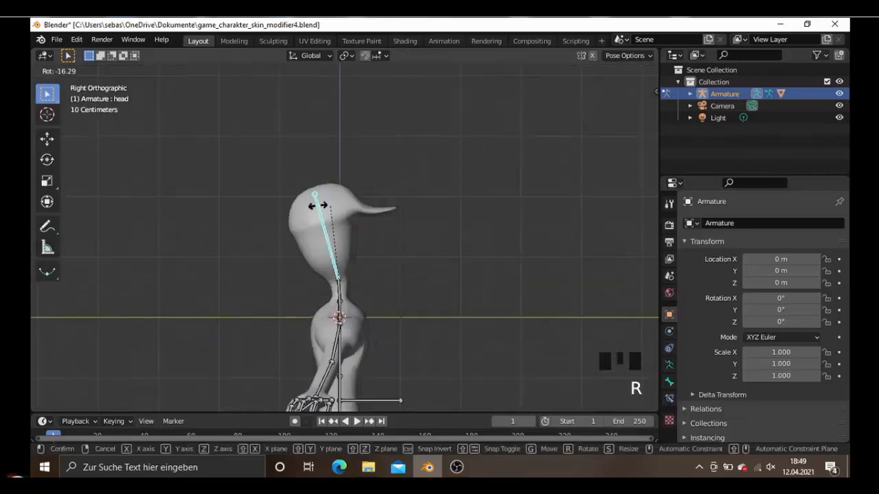
key(Escape)
scroll(351, 251, down, 2)
middle_drag(351, 251, 264, 269)
scroll(402, 270, up, 4)
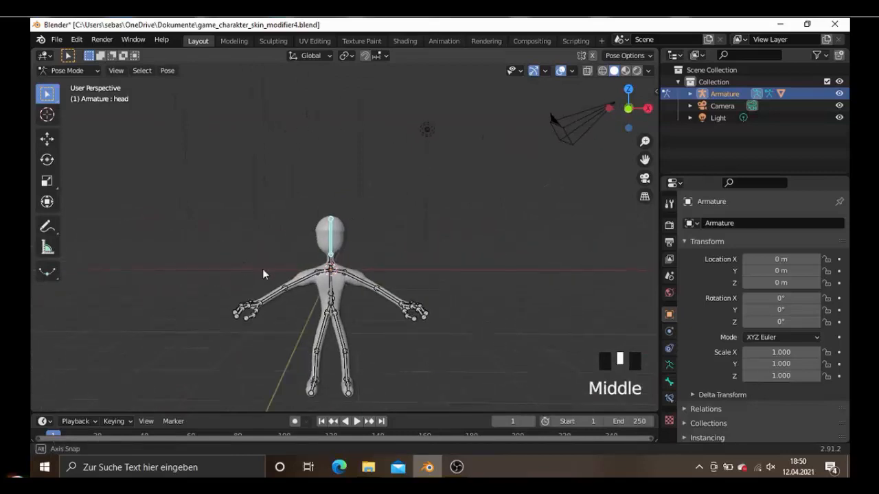
scroll(338, 247, up, 3)
right_click(336, 234)
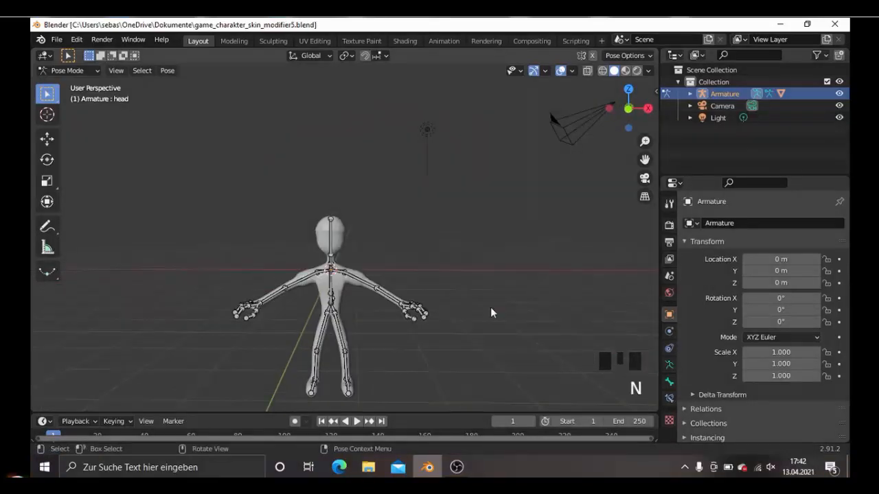
- Return the armature to Object Mode and select the character mesh
shift+middle_drag(492, 283, 488, 262)
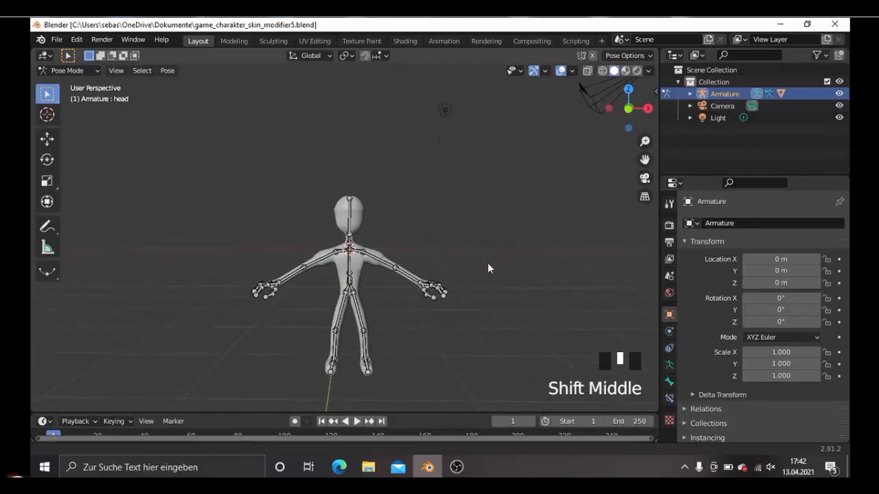
click(86, 71)
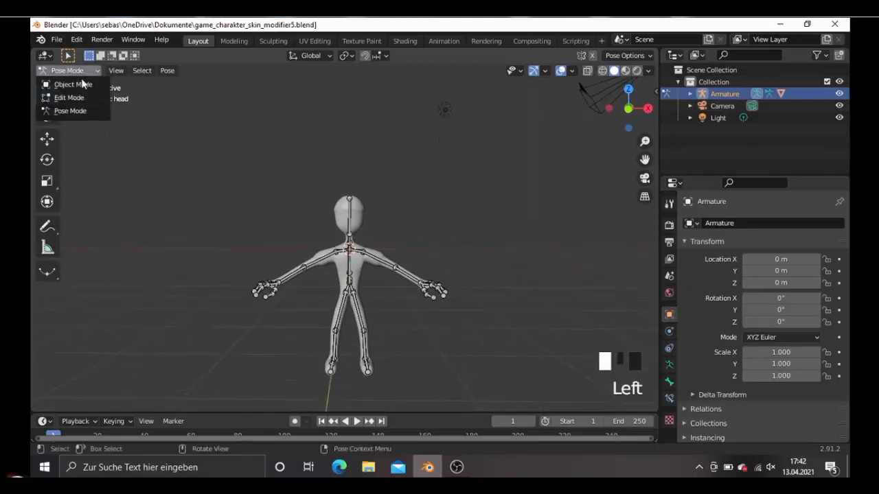
click(73, 84)
click(361, 228)
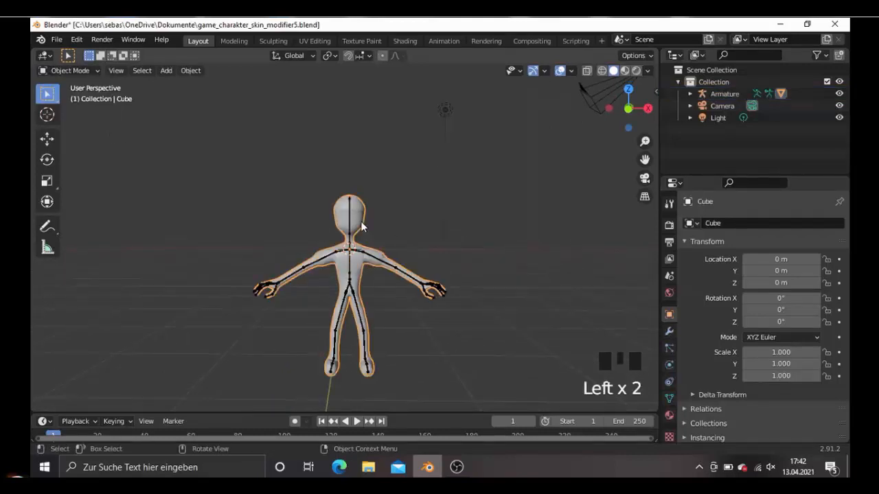
- Set the Subdivision modifier's viewport levels to 1 and apply the modifier to the character mesh
click(669, 333)
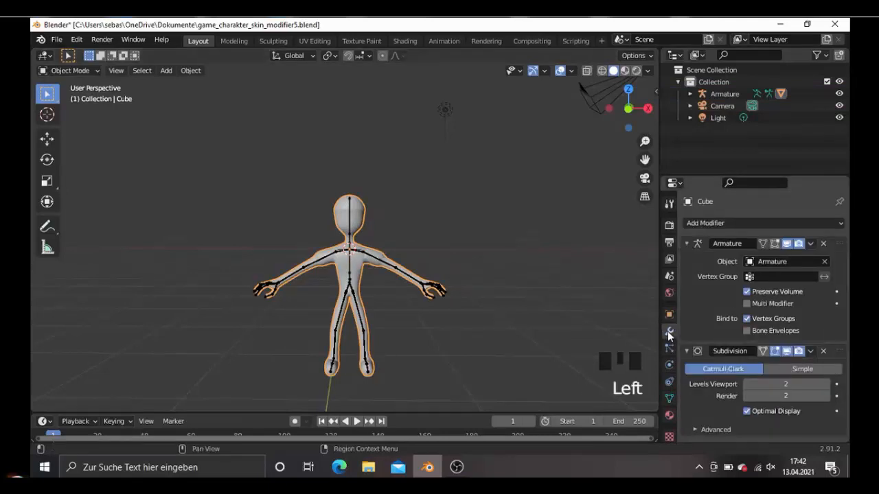
click(746, 384)
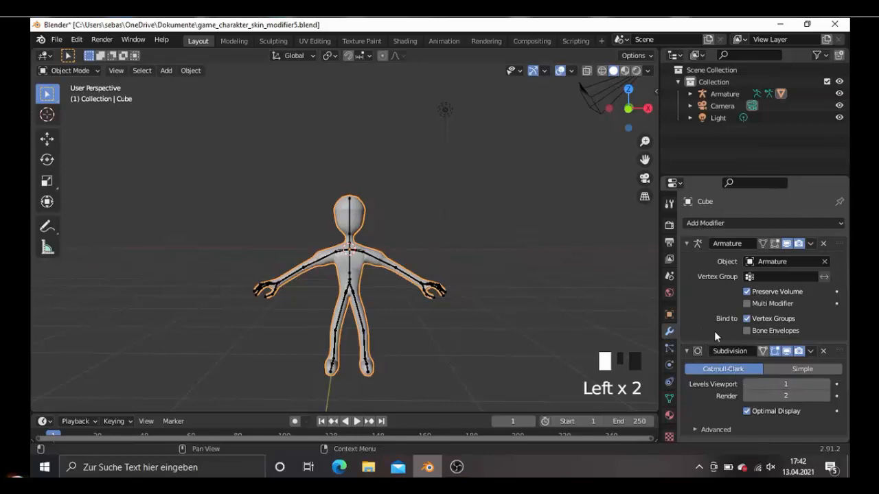
click(810, 351)
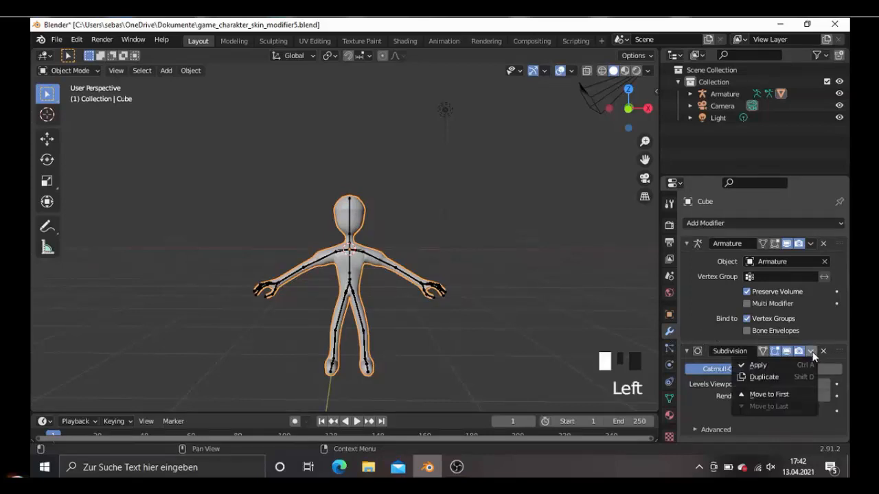
click(769, 364)
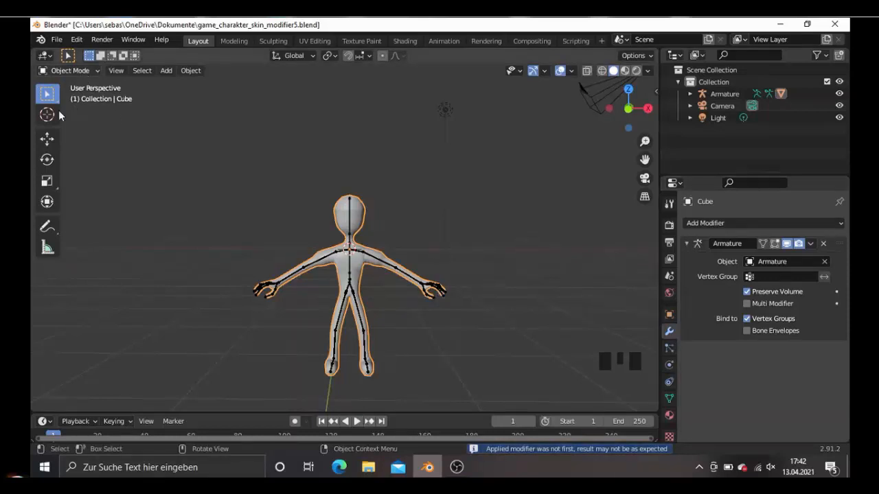
- Switch the character mesh to Edit Mode and show a close-up of the head in the right side view
click(67, 70)
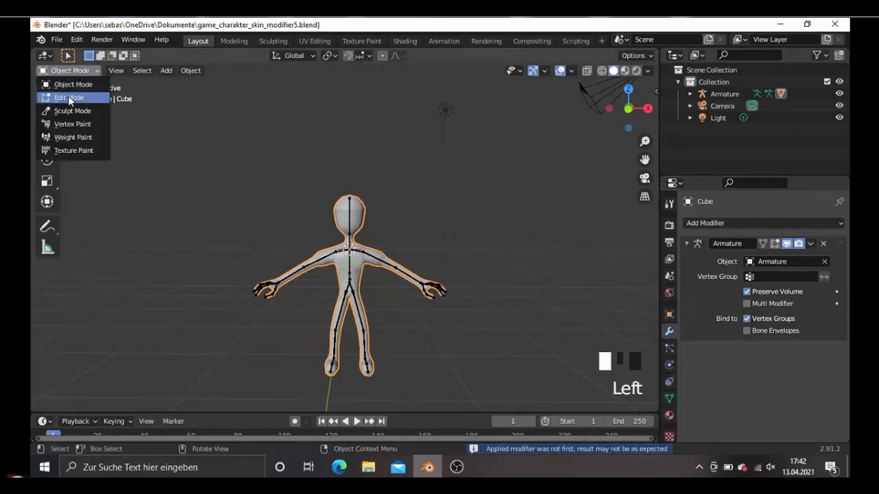
click(70, 97)
scroll(415, 251, up, 1)
scroll(415, 251, up, 2)
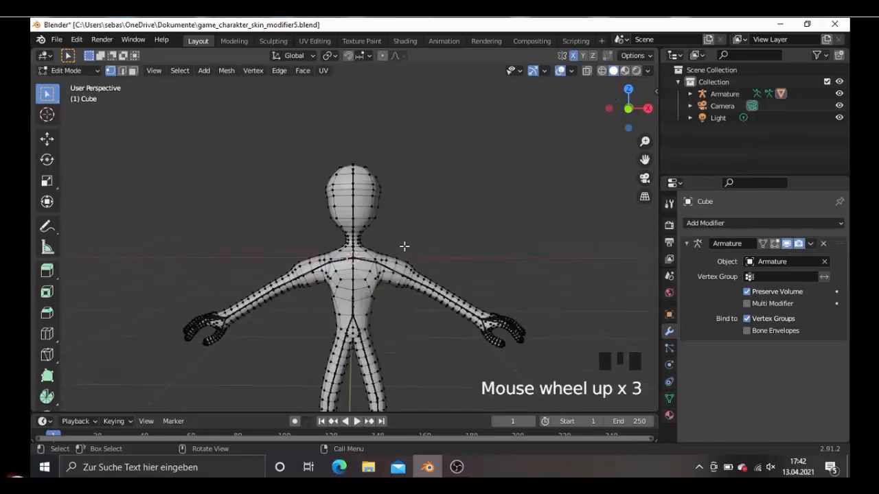
middle_drag(405, 247, 405, 245)
key(KP_3)
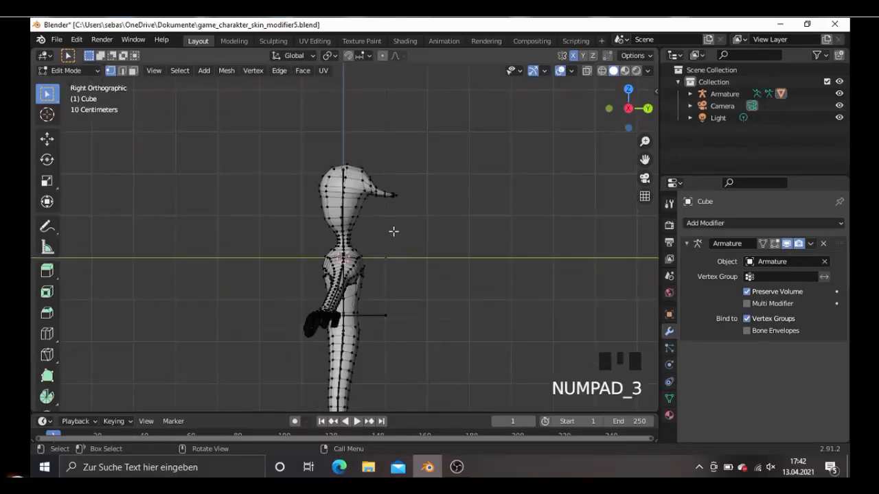
scroll(392, 228, up, 5)
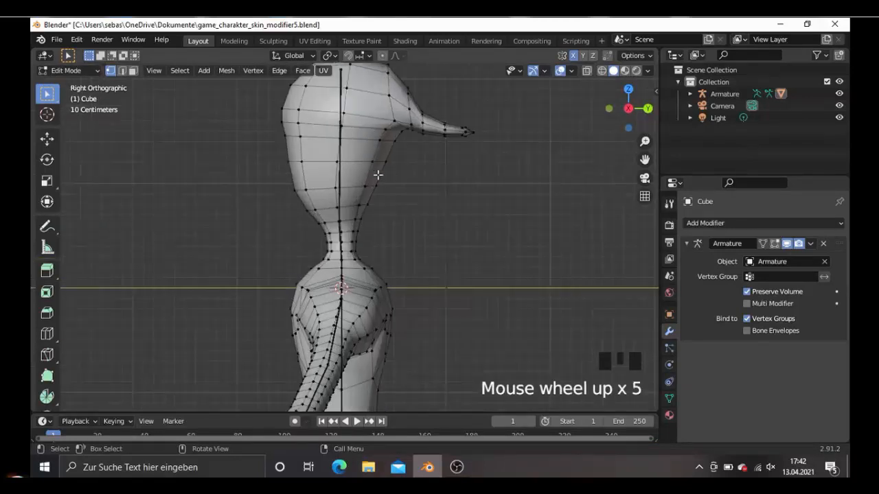
shift+middle_drag(384, 209, 389, 246)
scroll(391, 247, up, 2)
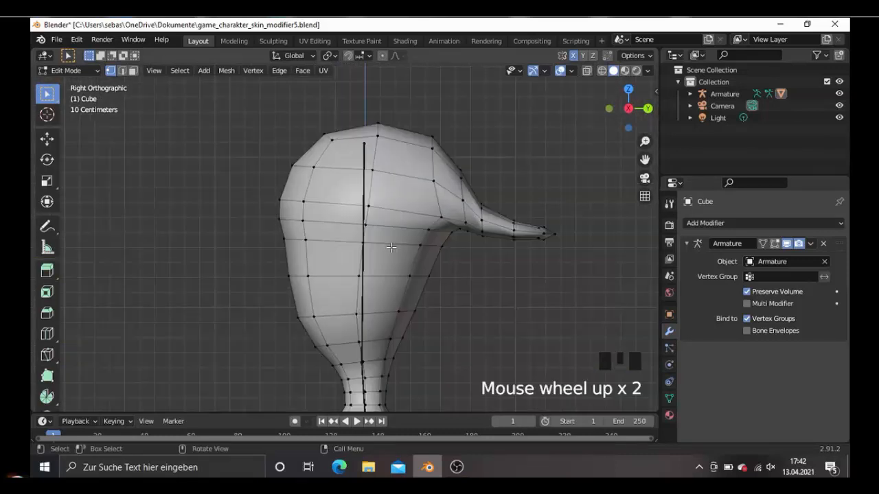
- Switch to edge selection and select the edge loop around the head along the cap's lower border
click(121, 70)
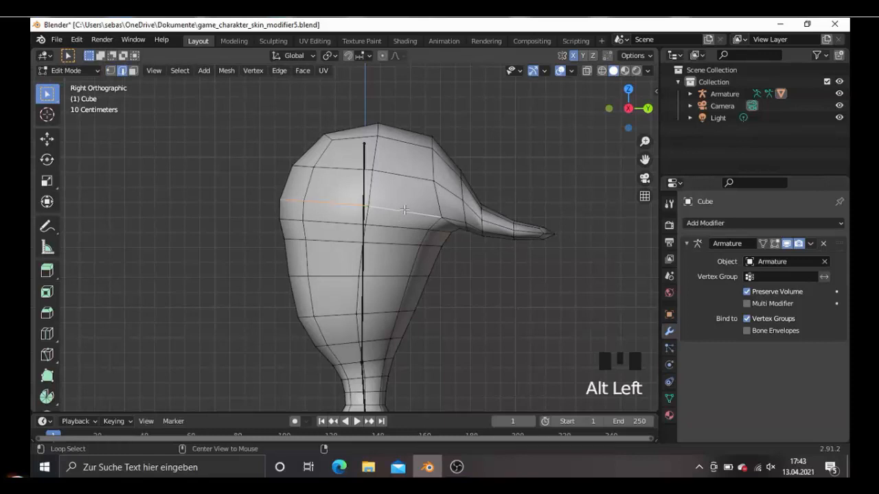
key(ctrl+z)
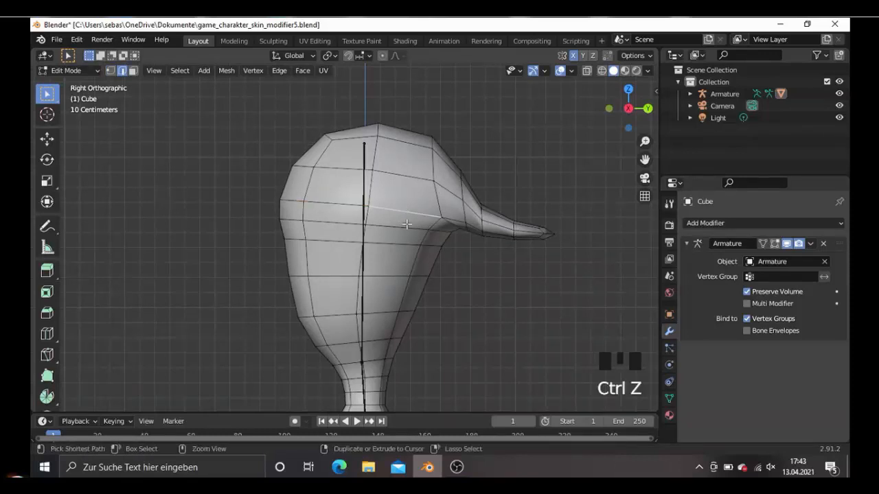
alt+click(406, 226)
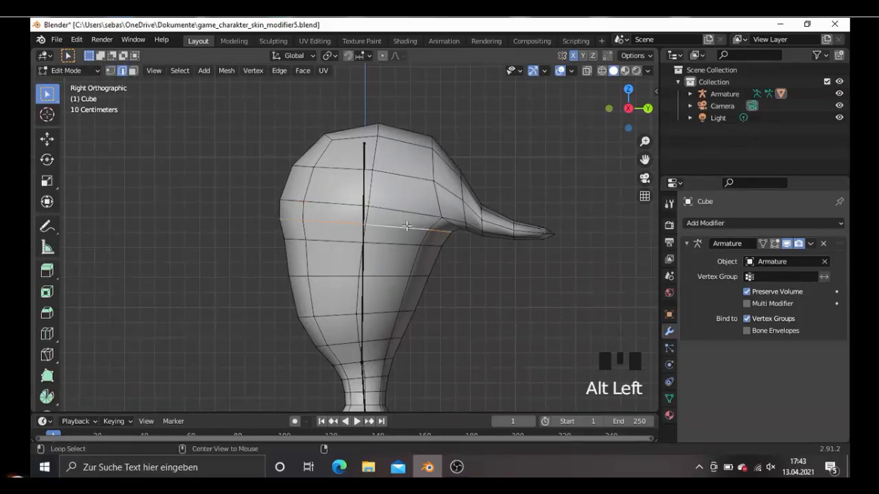
- Add the outer edges of the brim's underside to the selection, connecting them to the head loop on both sides
middle_drag(442, 244, 417, 178)
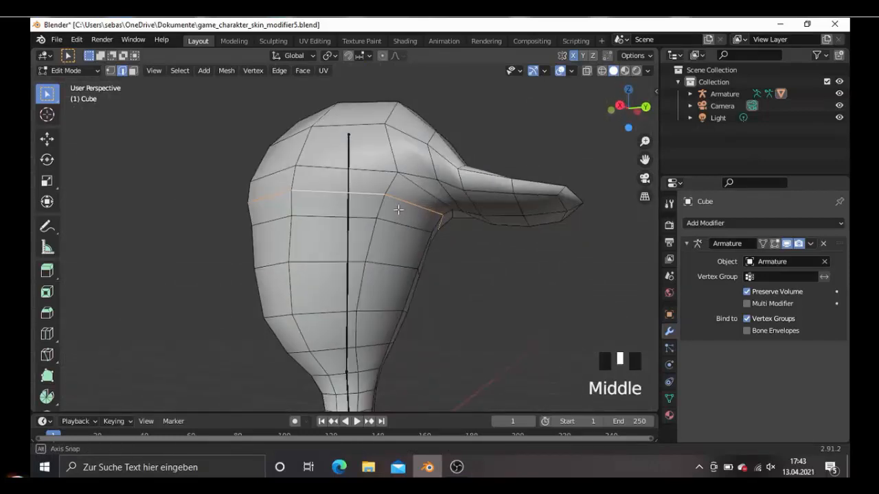
shift+click(417, 178)
shift+click(444, 181)
shift+click(466, 186)
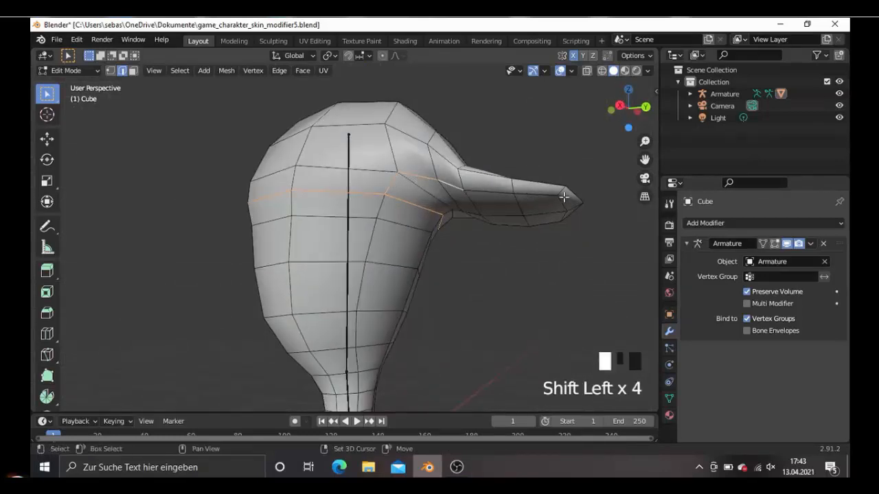
middle_drag(478, 224, 283, 160)
shift+click(233, 160)
shift+click(263, 162)
shift+click(264, 162)
shift+click(283, 160)
shift+click(282, 161)
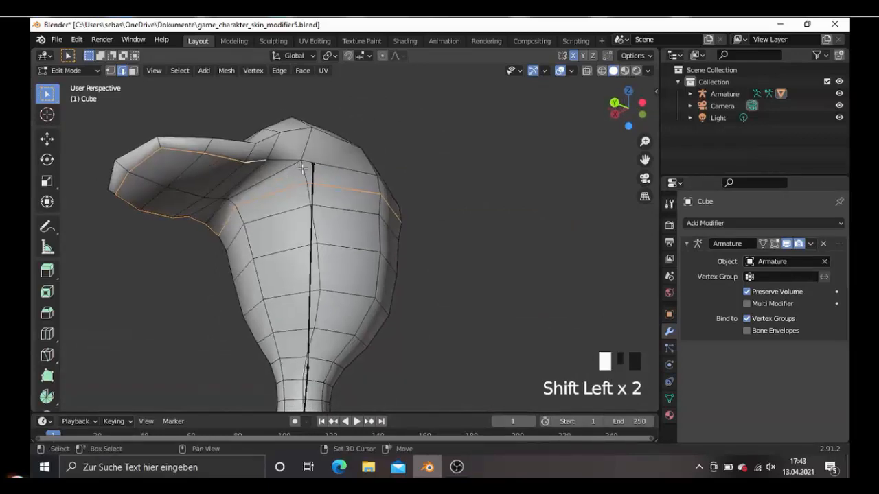
- Add the edge loop around the base of the neck to the selection
scroll(311, 206, down, 2)
middle_drag(439, 258, 379, 289)
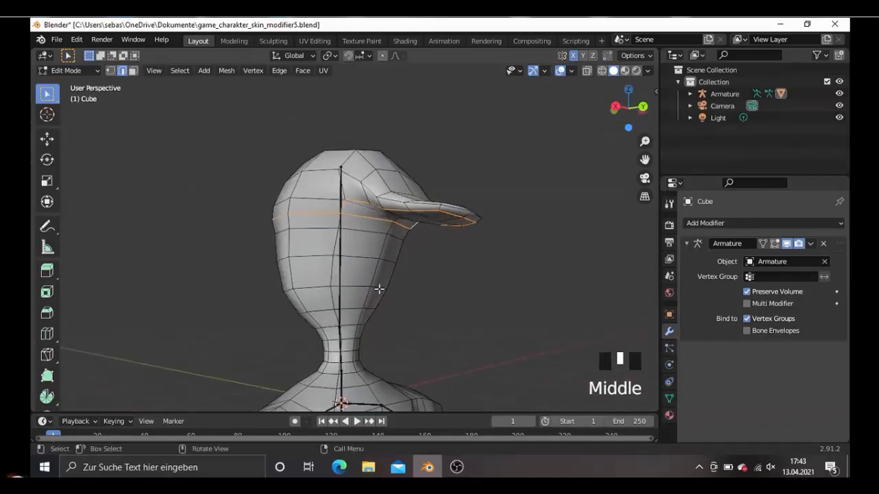
key(KP_1)
shift+middle_drag(419, 327, 447, 283)
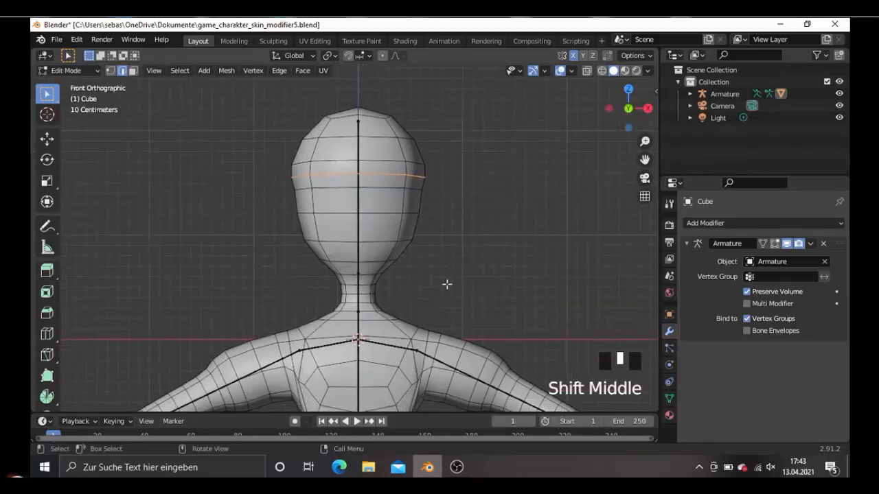
middle_drag(384, 306, 381, 268)
scroll(396, 307, up, 1)
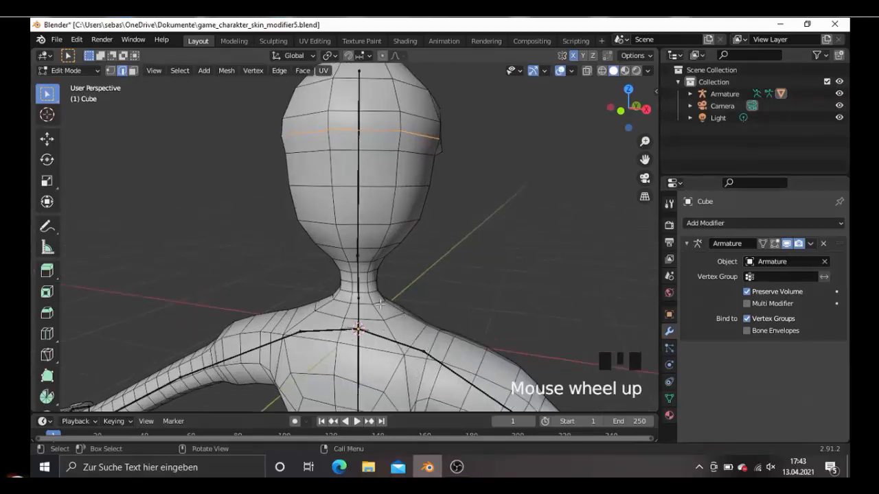
alt+shift+click(380, 304)
- Add the chain of edges along the top of the shoulder, from the neck loop to the upper arm
middle_drag(379, 304, 367, 324)
shift+click(422, 344)
shift+click(429, 351)
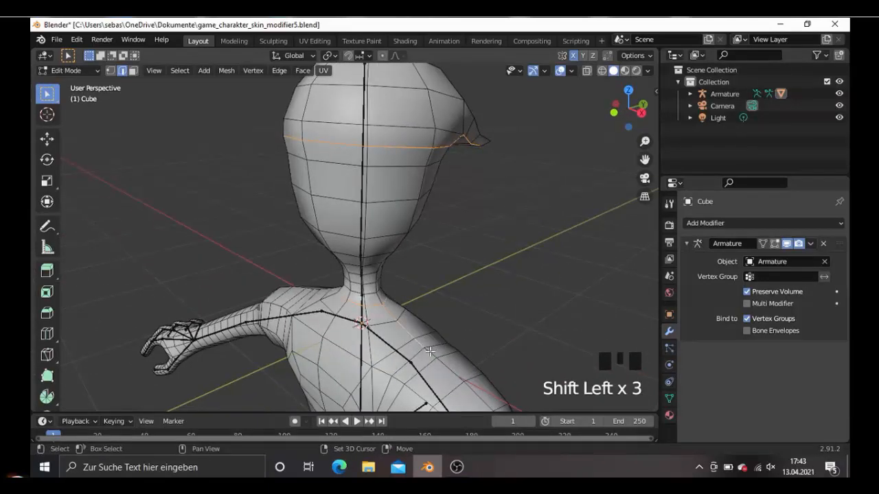
shift+middle_drag(445, 352, 474, 294)
shift+click(522, 274)
scroll(474, 294, up, 2)
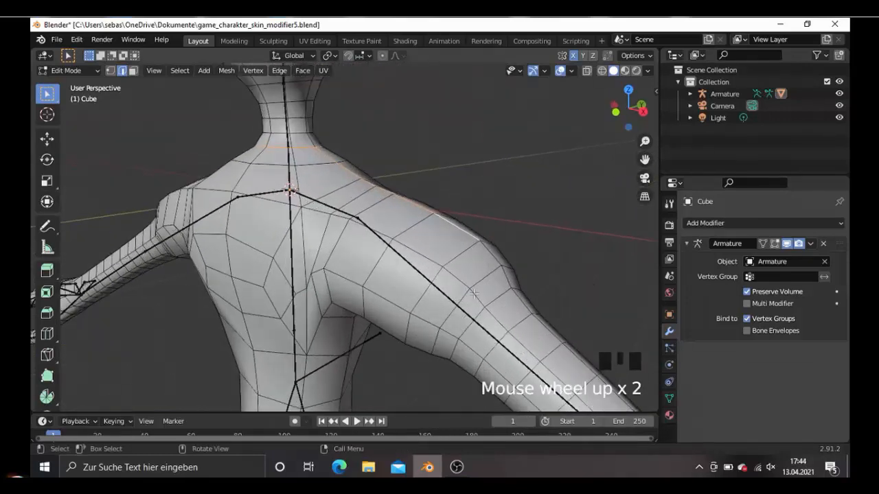
shift+click(496, 268)
shift+click(502, 294)
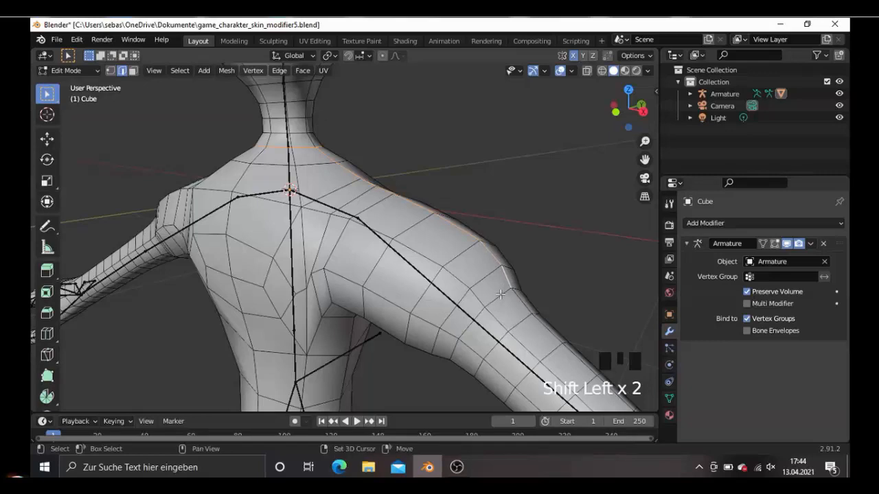
- Add the edge loops around the upper arm and around the arm's base at the shoulder to the selection
alt+shift+click(501, 293)
middle_drag(500, 294, 397, 253)
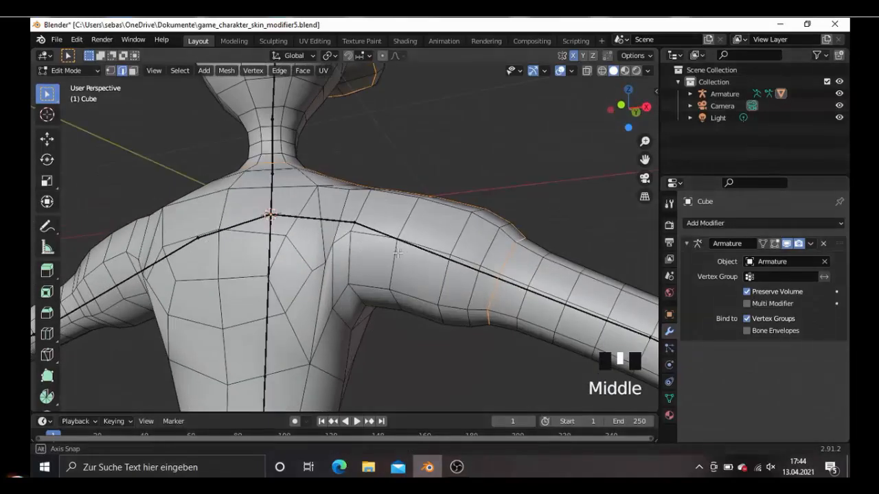
alt+shift+click(352, 259)
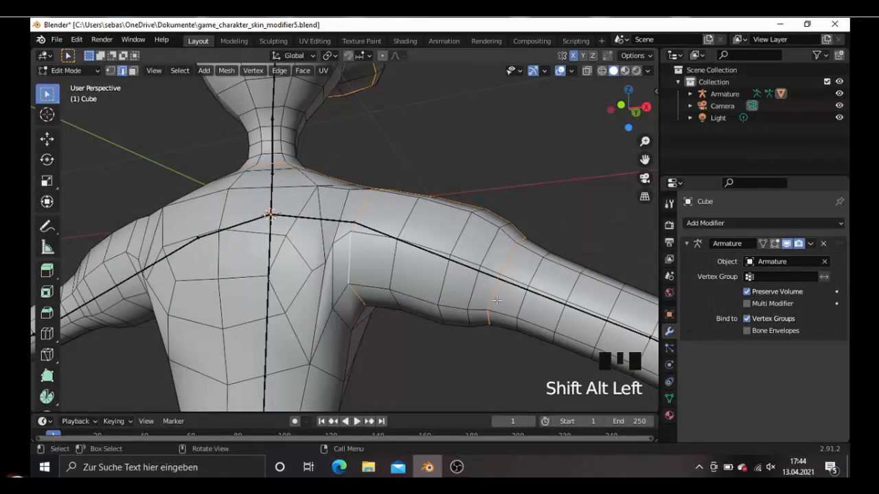
- Add the lengthwise edges along the arm's underside, starting from the upper-arm loop, to the selection
middle_drag(490, 334, 472, 352)
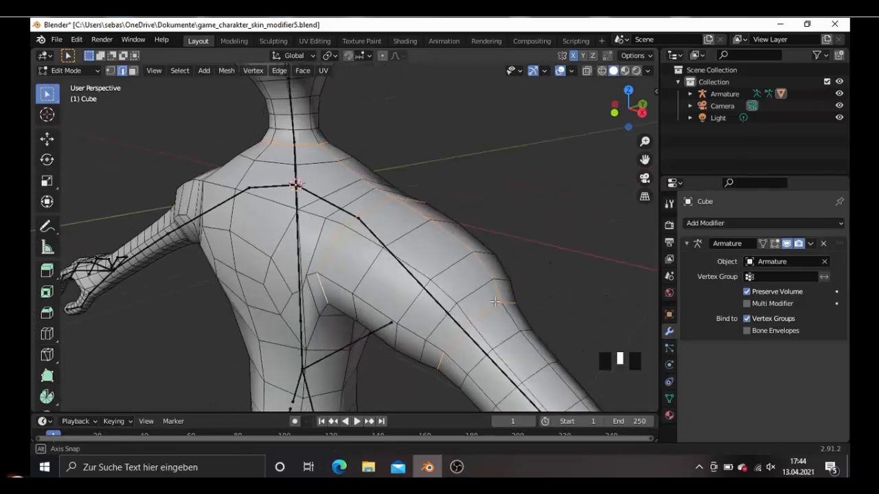
middle_drag(495, 302, 514, 245)
shift+click(514, 245)
shift+click(574, 236)
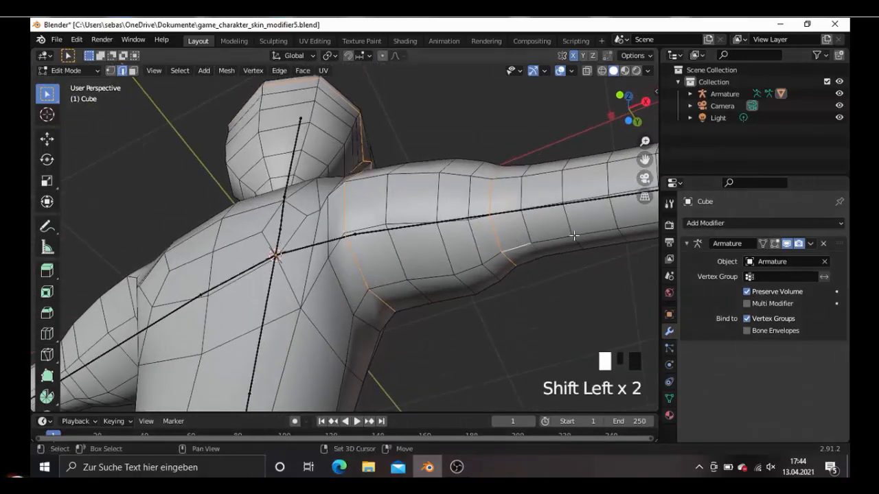
shift+middle_drag(570, 238, 421, 270)
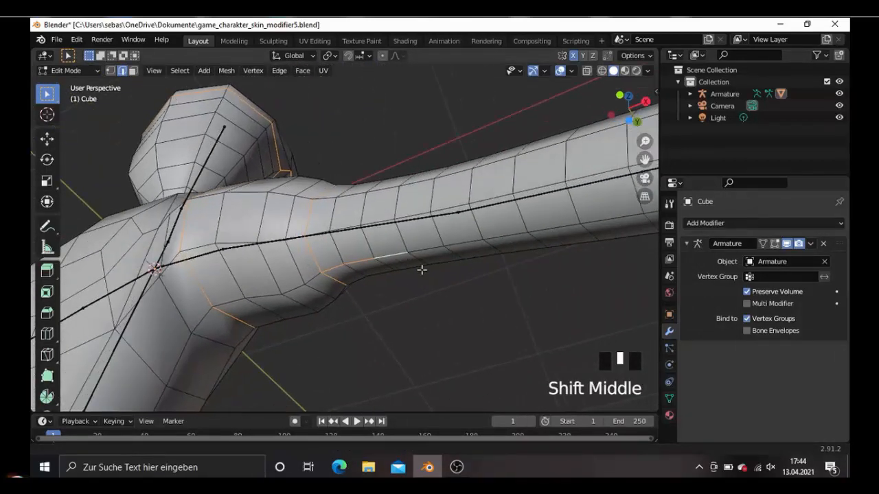
shift+click(463, 245)
shift+click(484, 240)
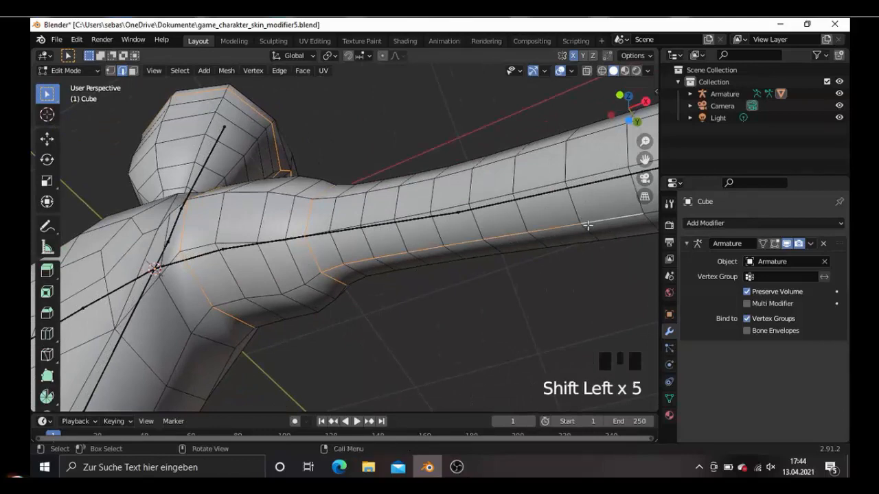
- Add the edge loop at the wrist and the remaining underside edges of the forearm leading to it
scroll(588, 225, down, 3)
key(KP_1)
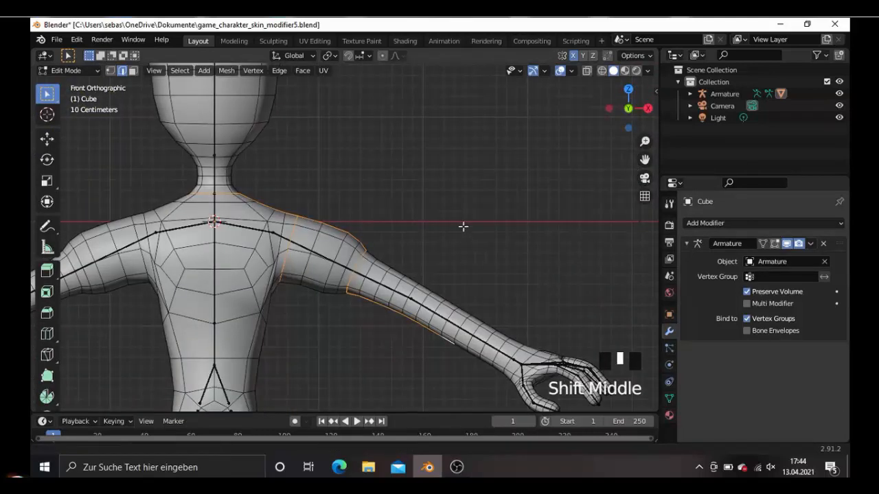
shift+middle_drag(463, 228, 354, 289)
scroll(523, 290, up, 3)
alt+shift+click(566, 283)
scroll(353, 289, down, 2)
middle_drag(251, 300, 226, 285)
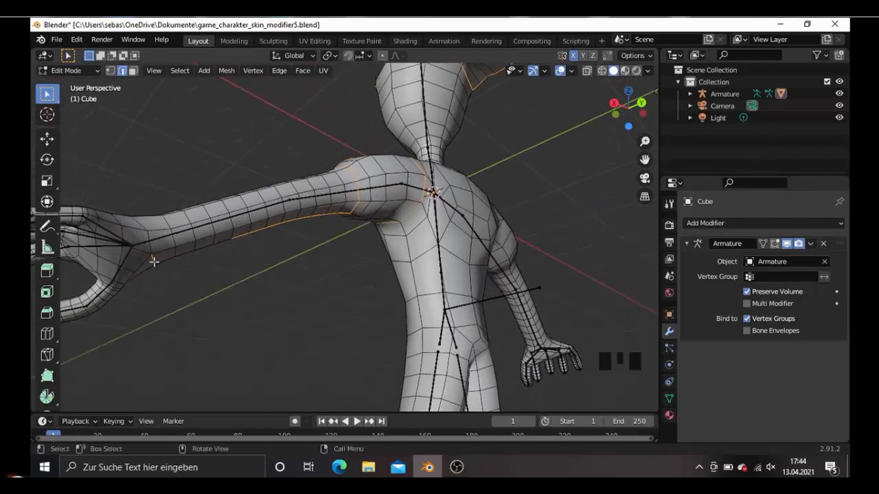
key(ctrl+z)
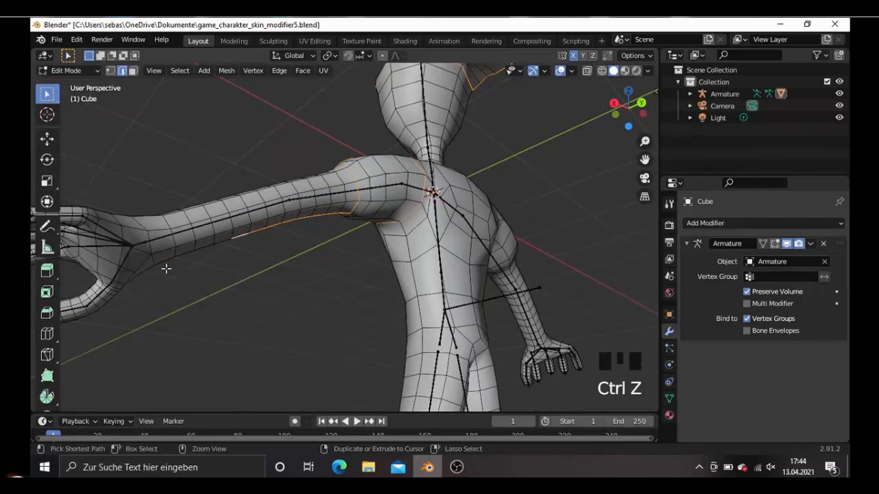
alt+shift+click(176, 238)
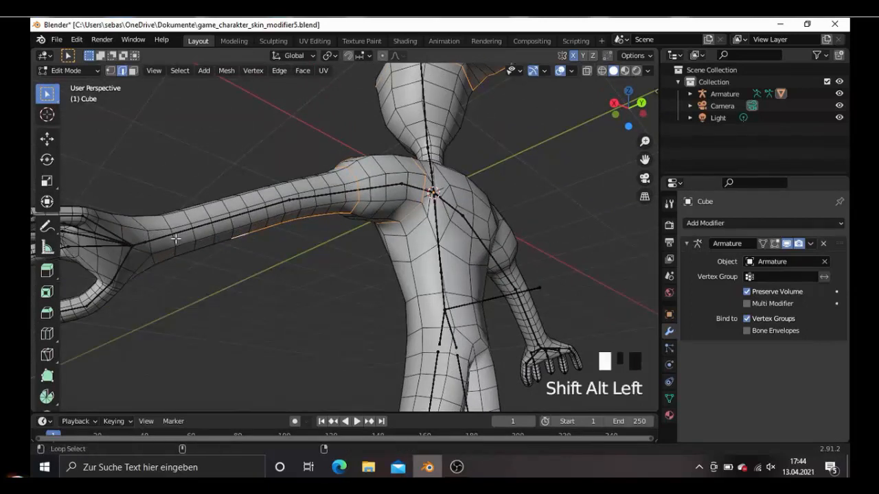
mouse_move(227, 199)
middle_down()
mouse_move(206, 206)
mouse_move(354, 268)
mouse_move(404, 237)
mouse_move(324, 243)
mouse_move(227, 213)
middle_up()
shift+click(222, 203)
shift+click(224, 206)
shift+click(225, 206)
- Add the lengthwise edges along the outer finger and across the hand towards the wrist loop to the selection
middle_drag(474, 263, 318, 282)
scroll(276, 262, up, 2)
scroll(317, 282, up, 1)
scroll(318, 281, up, 1)
shift+click(145, 314)
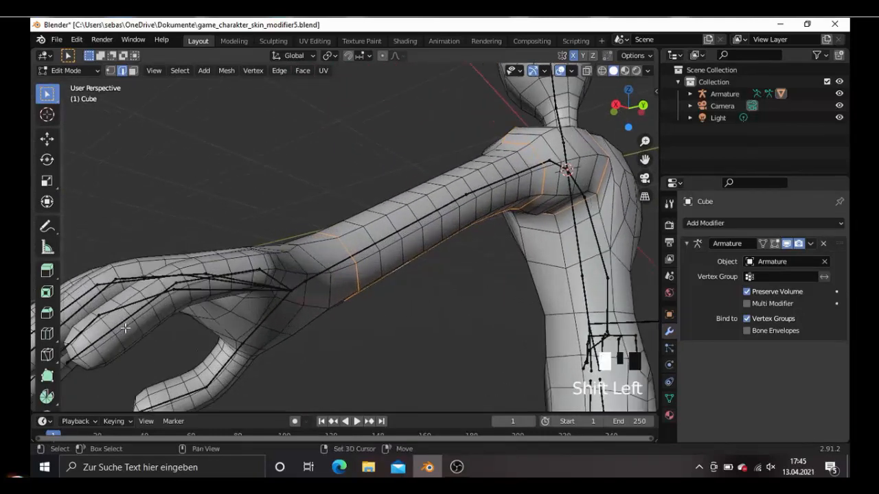
shift+click(144, 315)
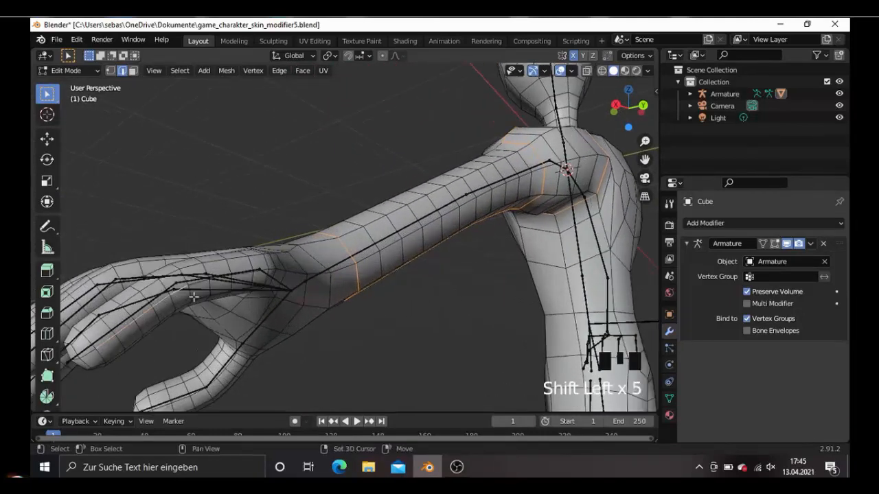
middle_drag(225, 294, 207, 272)
shift+click(204, 276)
middle_click(204, 276)
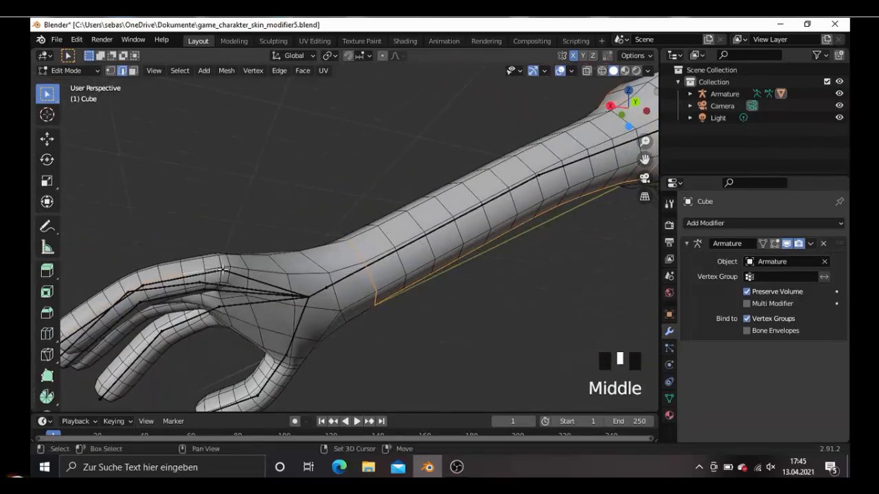
shift+click(226, 269)
shift+click(261, 272)
shift+click(261, 273)
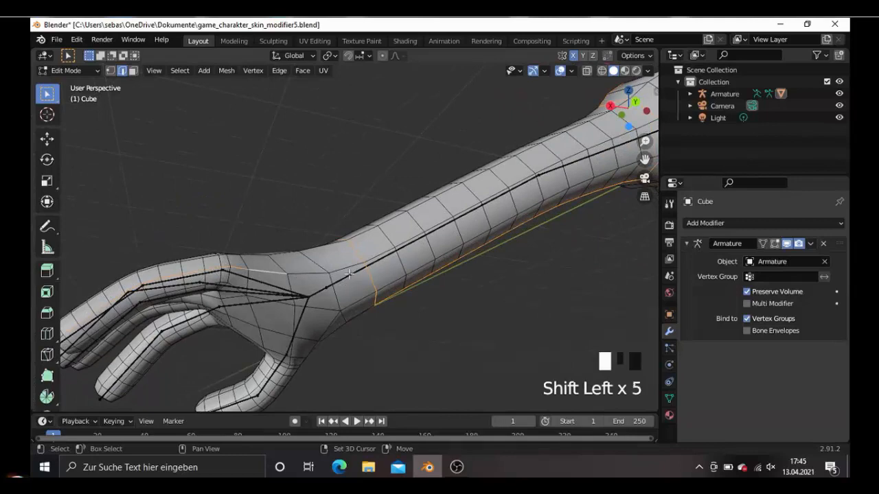
- Add the edge loops around the fingertips to the selection
middle_drag(296, 288, 405, 278)
alt+shift+click(405, 266)
alt+shift+click(372, 277)
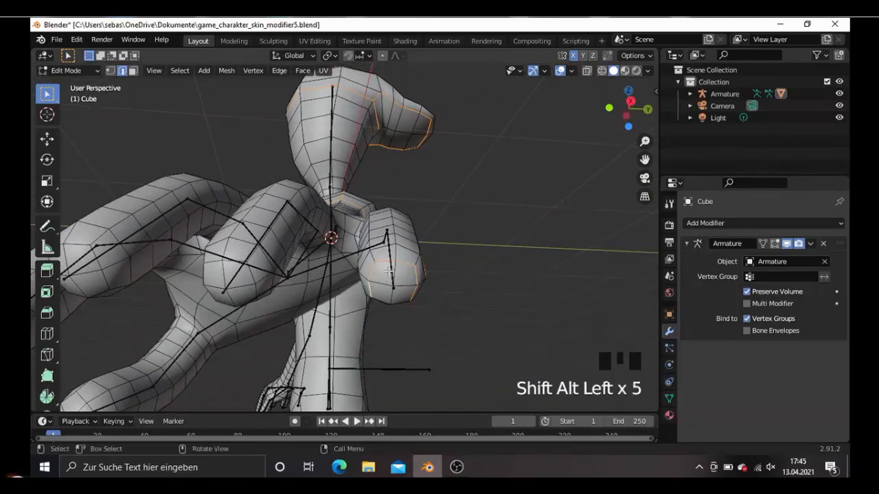
middle_drag(389, 271, 417, 270)
alt+shift+click(445, 251)
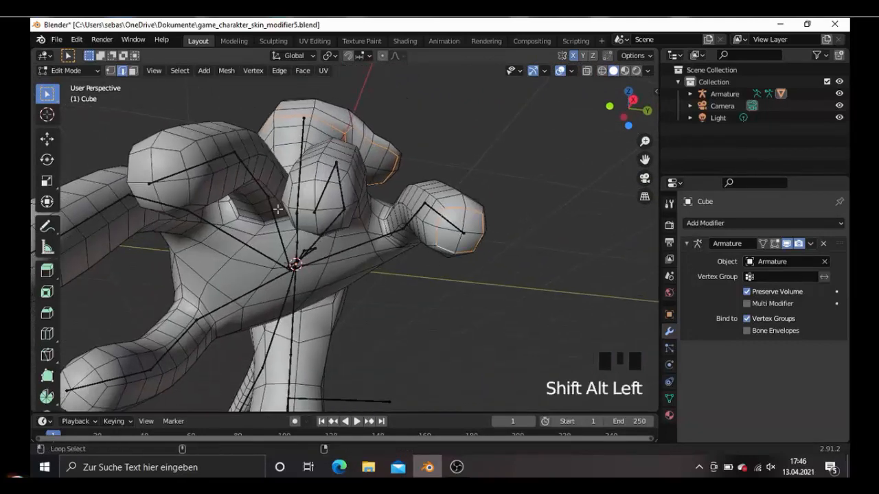
alt+shift+click(290, 194)
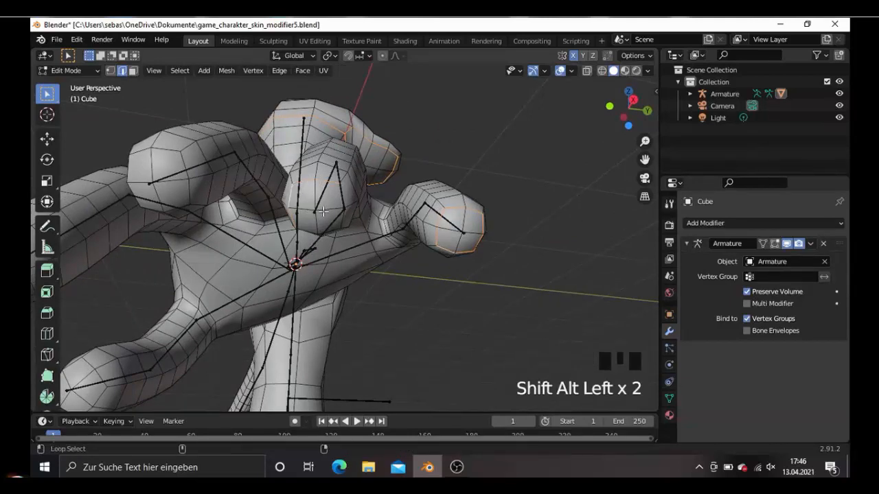
middle_drag(323, 212, 405, 176)
alt+shift+click(496, 159)
alt+shift+click(401, 177)
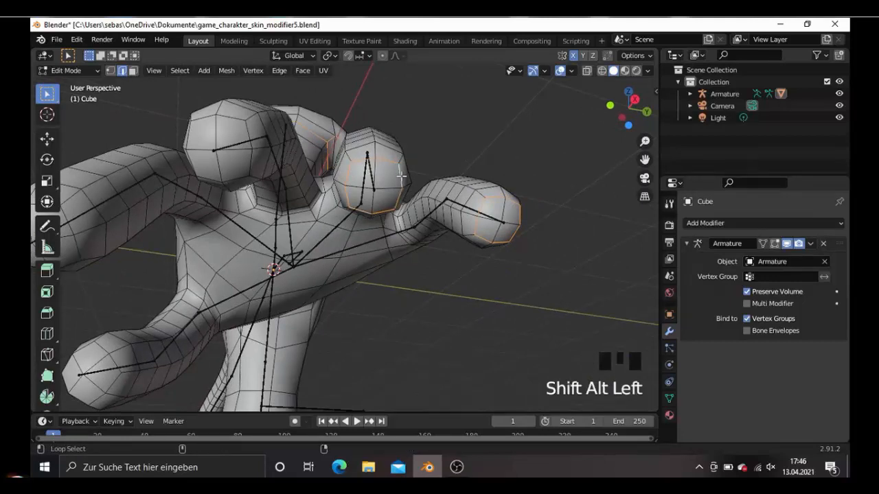
alt+shift+click(187, 141)
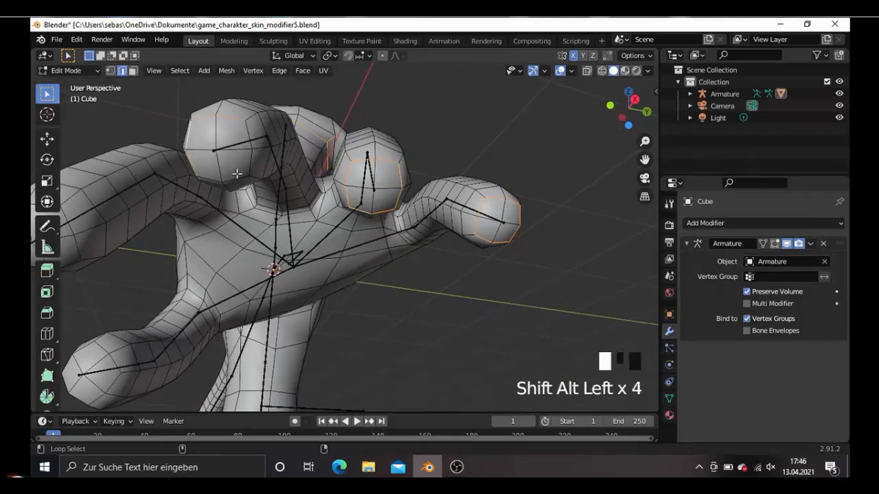
- Add the edges through the gap beside the outer finger and along the neighbouring finger's side to its fingertip loop
middle_drag(325, 203, 383, 193)
scroll(340, 206, up, 2)
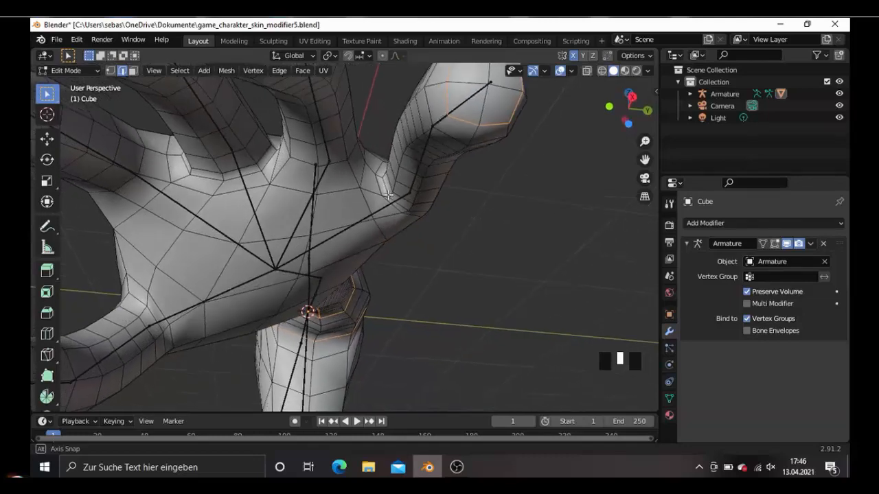
alt+shift+click(386, 190)
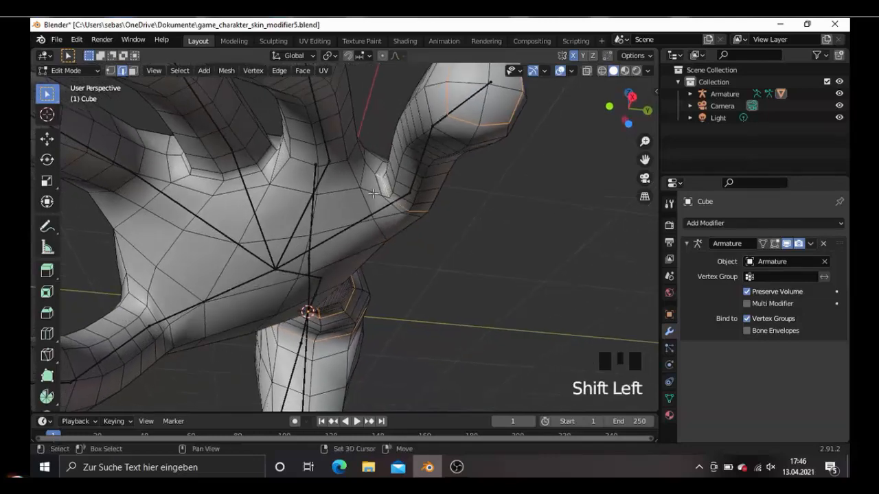
shift+click(363, 163)
middle_drag(363, 162, 335, 181)
shift+click(285, 161)
shift+click(285, 161)
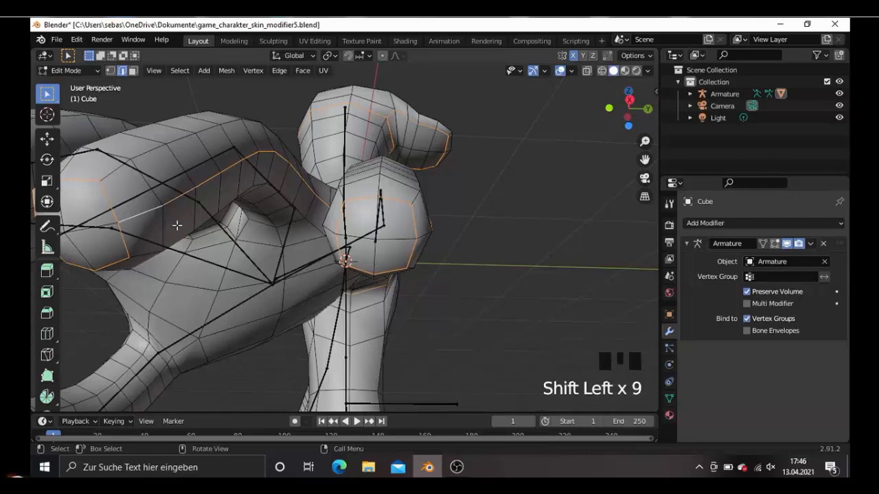
middle_drag(177, 226, 286, 178)
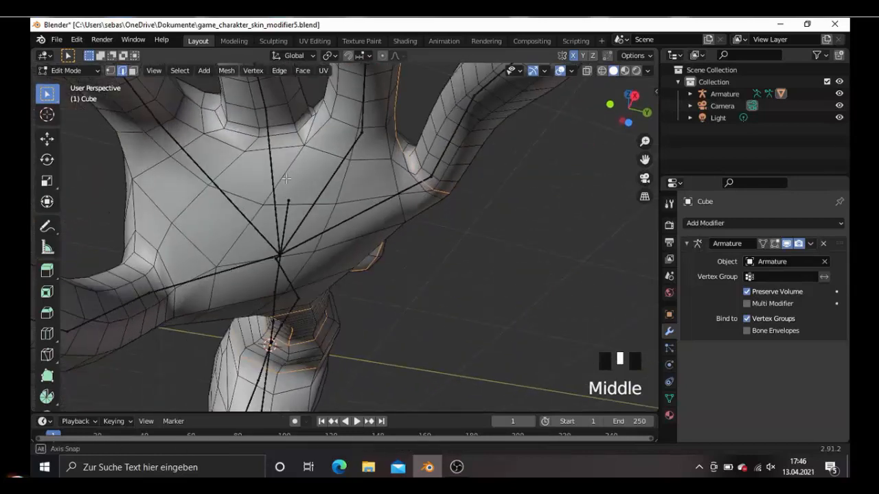
- Add the edges around the bases of the ring and middle fingers and through the gap between them to the selection
alt+shift+click(373, 128)
middle_drag(373, 129, 359, 171)
scroll(337, 144, up, 2)
shift+click(334, 140)
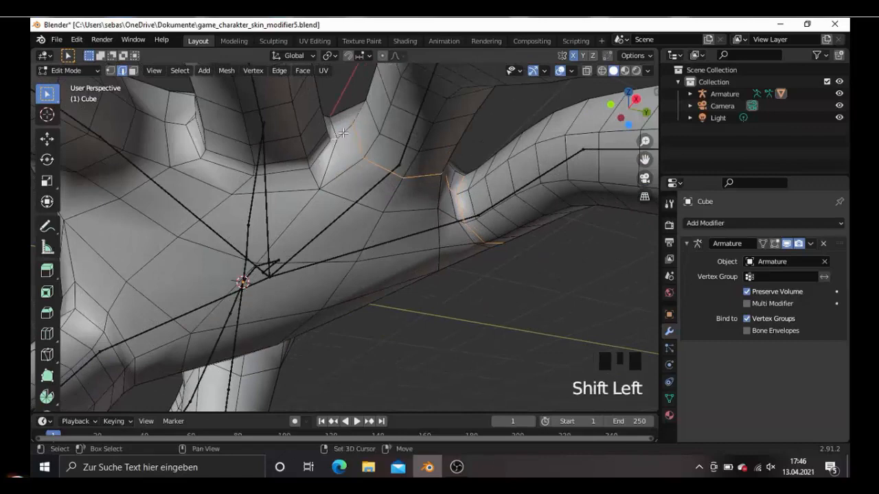
shift+click(329, 165)
alt+shift+click(321, 159)
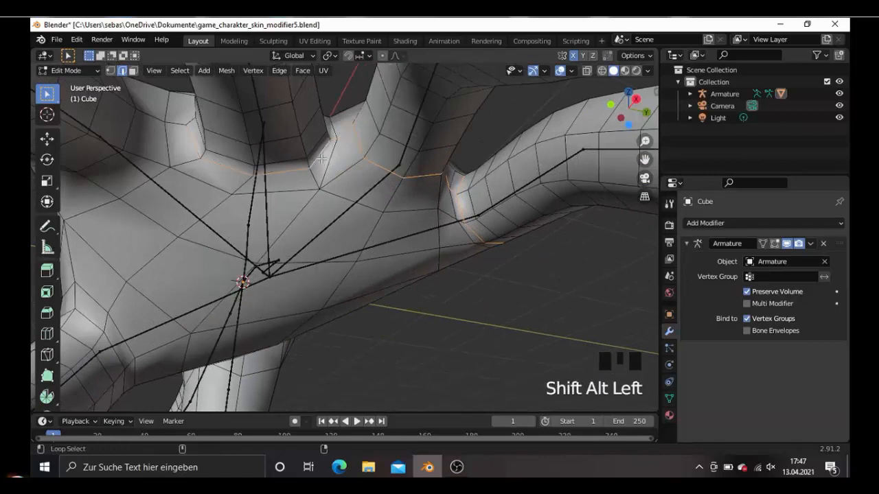
scroll(328, 155, down, 2)
middle_drag(328, 155, 316, 186)
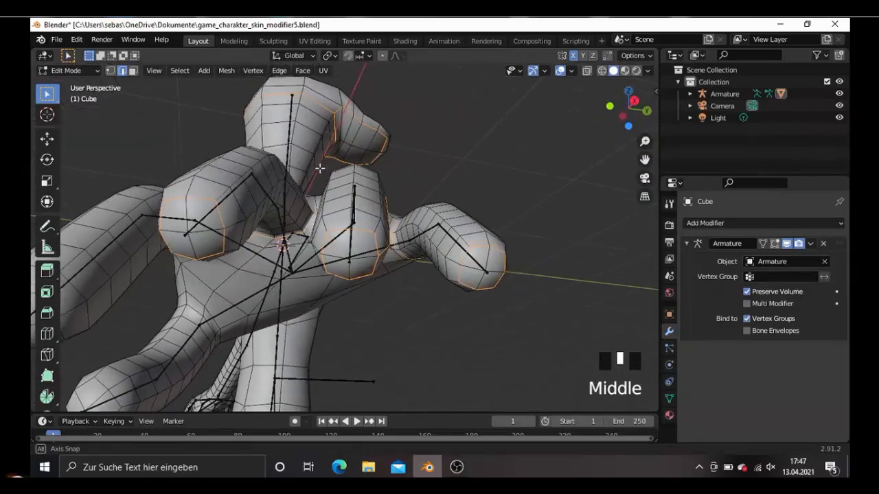
- Add the lengthwise edges along the middle finger's side, from its fingertip loop down to the gap beside the ring finger
scroll(316, 185, up, 1)
shift+click(200, 176)
shift+click(199, 176)
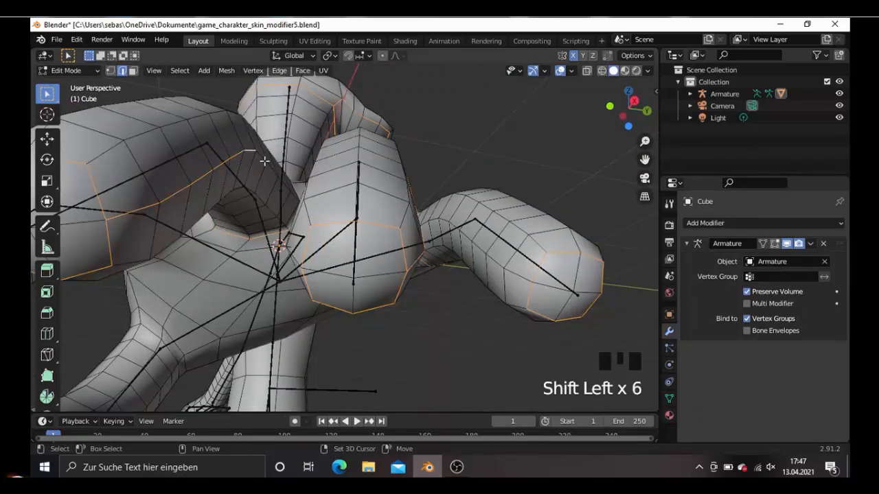
shift+click(293, 197)
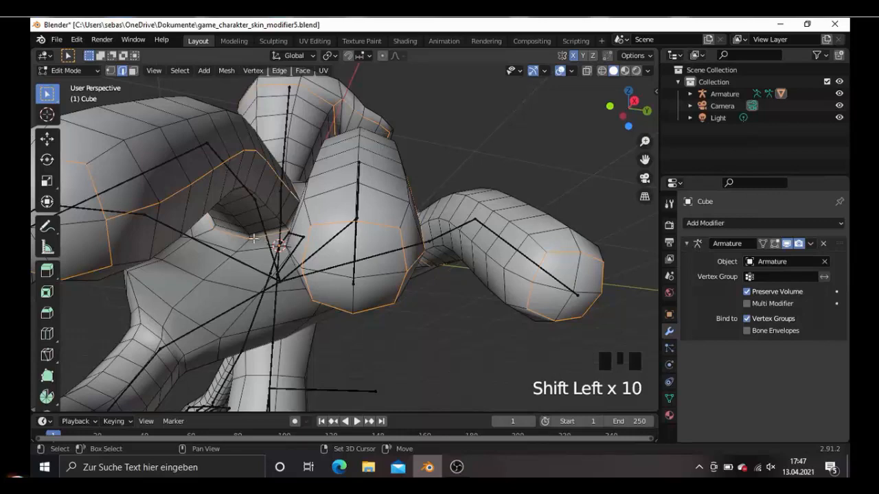
middle_drag(294, 198, 236, 86)
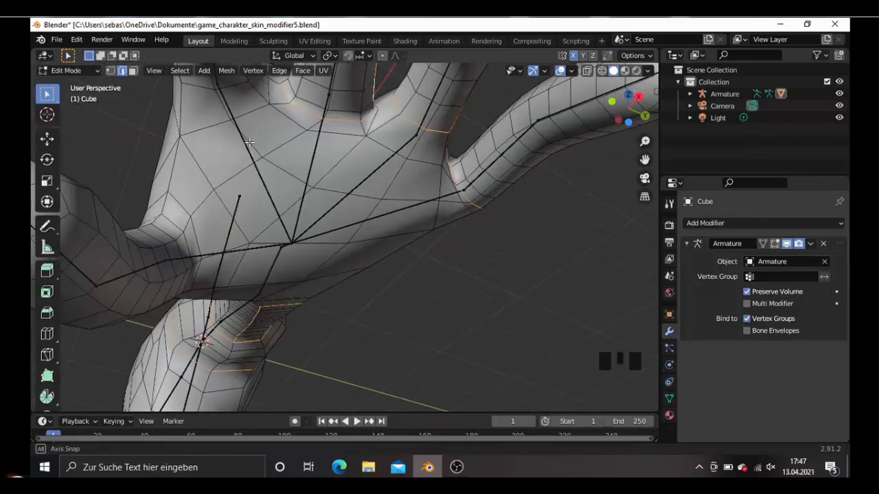
- Add the edges between the middle and index fingers and the lengthwise edges along the index finger's side
alt+shift+click(236, 88)
middle_click(249, 134)
middle_drag(250, 134, 192, 226)
shift+click(234, 124)
shift+click(234, 142)
shift+click(199, 203)
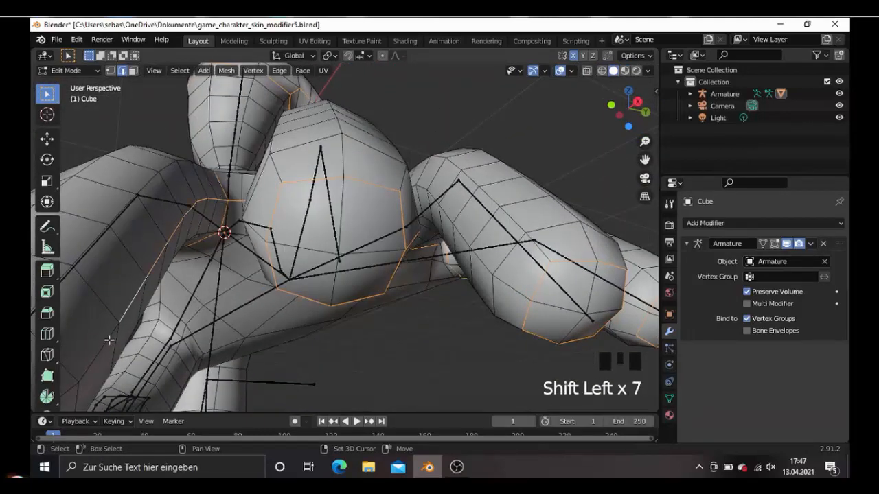
shift+middle_drag(107, 342, 172, 290)
shift+click(169, 287)
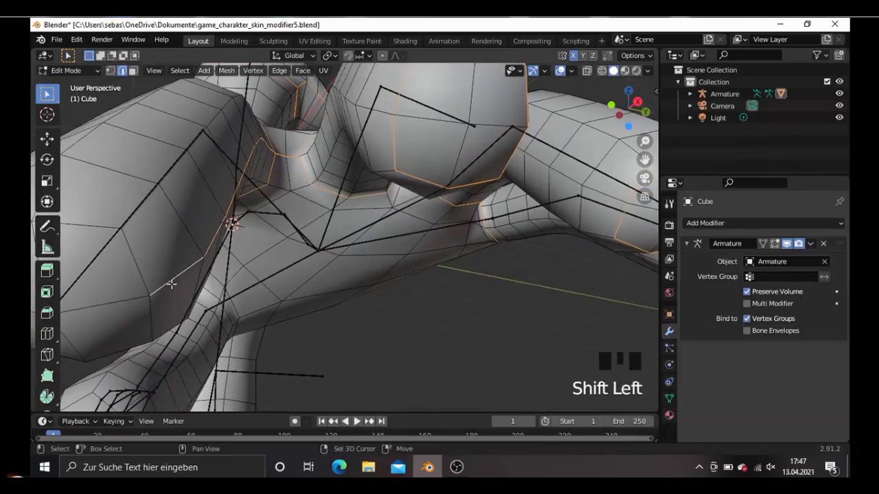
- Add the edge loop around the index fingertip to the selection
scroll(171, 284, down, 1)
alt+shift+click(198, 249)
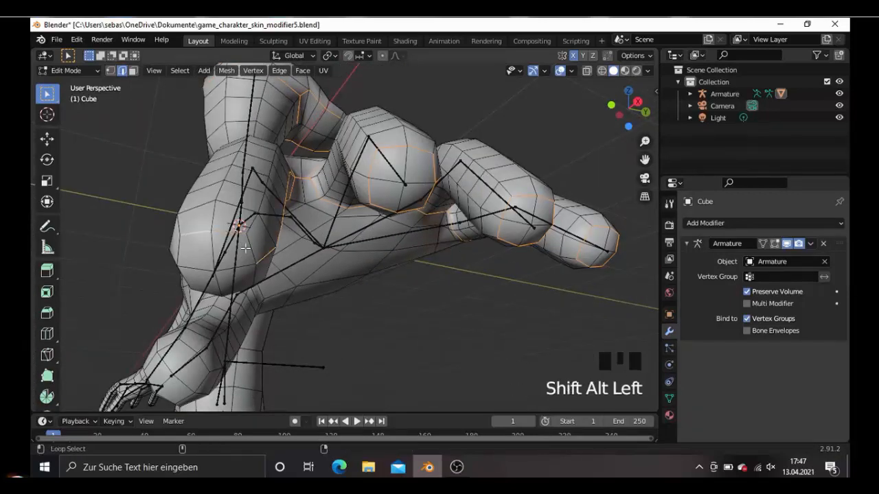
alt+shift+click(188, 257)
middle_drag(184, 256, 245, 178)
alt+shift+click(255, 178)
scroll(245, 227, down, 1)
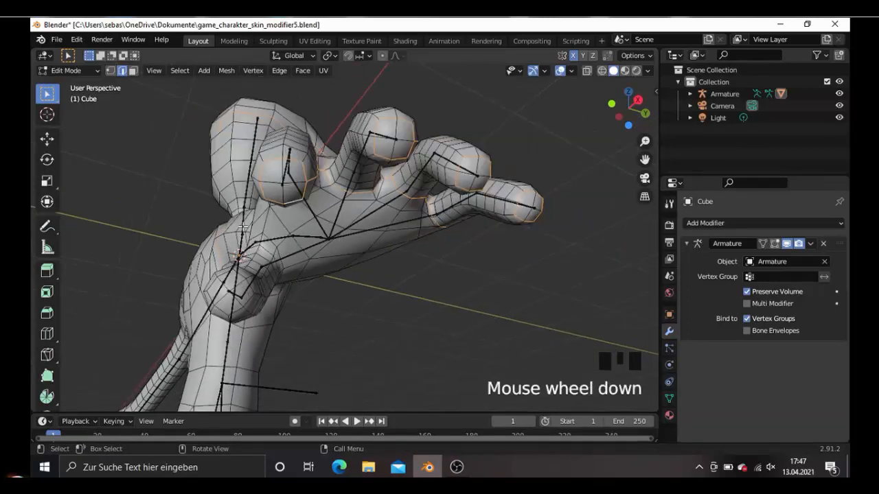
- Add the edges from the index finger's base across to the thumb and along the thumb's inner side
middle_drag(268, 231, 305, 233)
scroll(324, 242, up, 1)
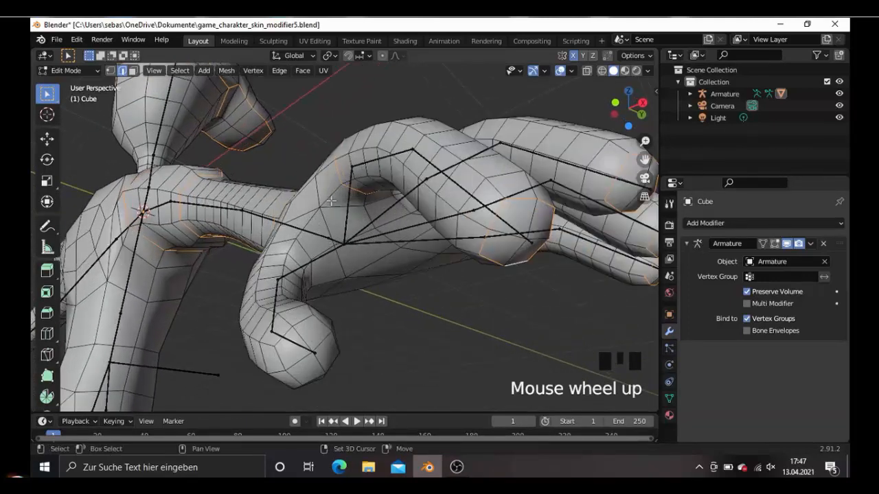
shift+click(300, 244)
shift+click(300, 244)
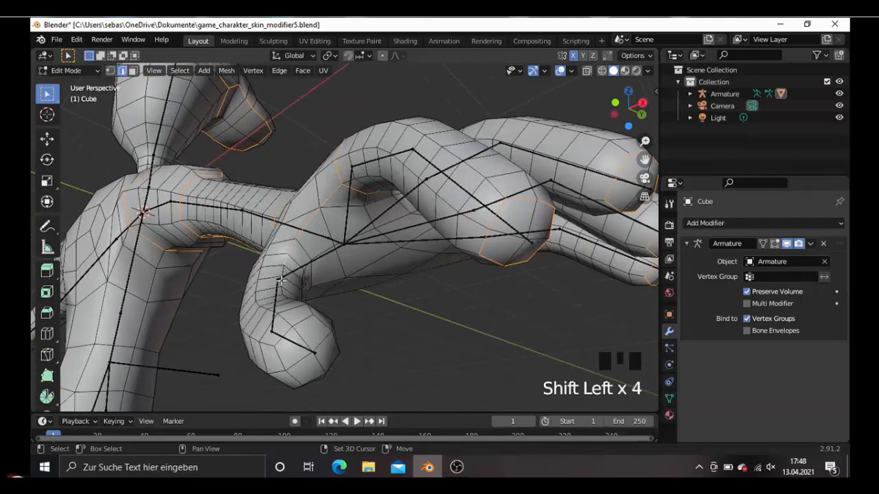
scroll(287, 322, up, 1)
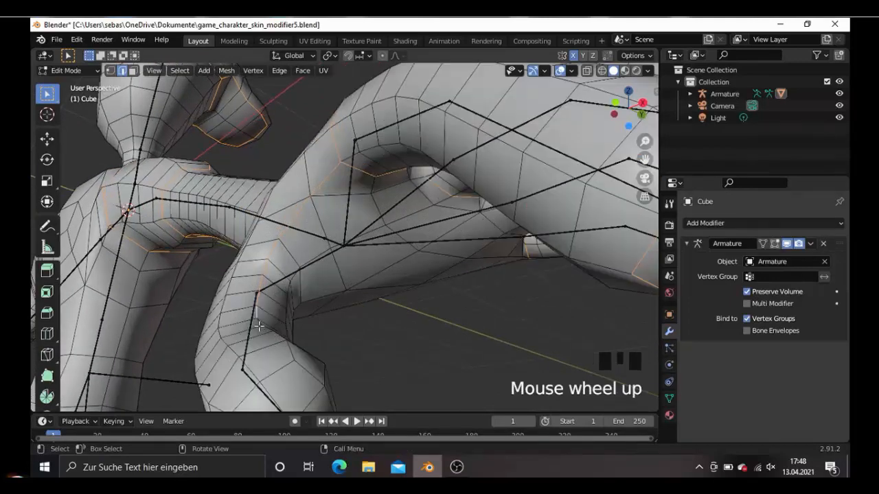
shift+click(277, 340)
shift+click(277, 340)
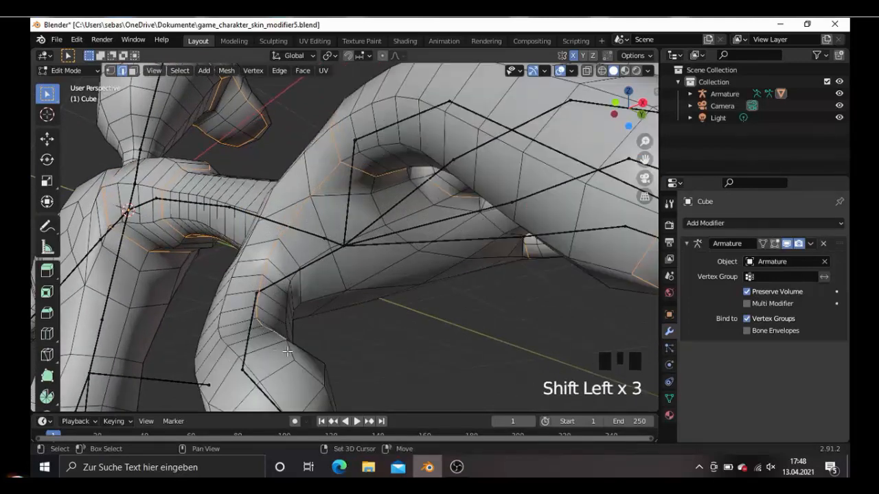
- Add the edge loops around the thumb's tip and its base to the selection
scroll(287, 351, down, 1)
alt+shift+click(310, 329)
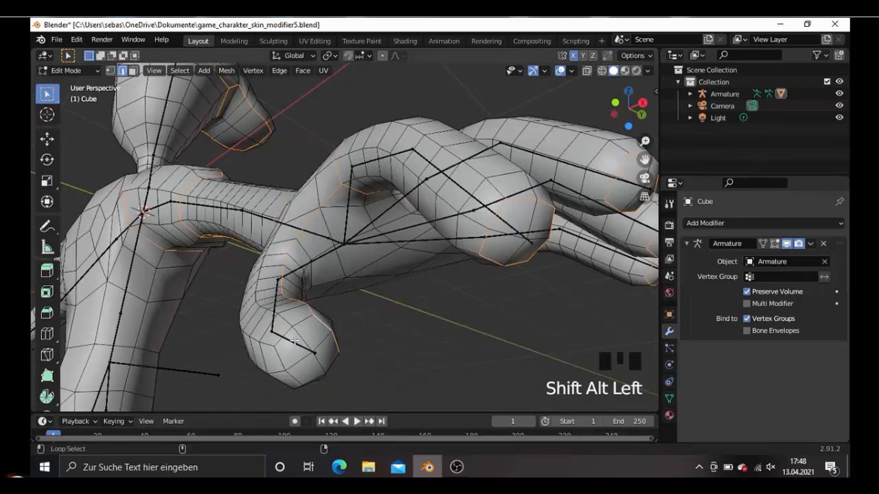
alt+shift+click(293, 340)
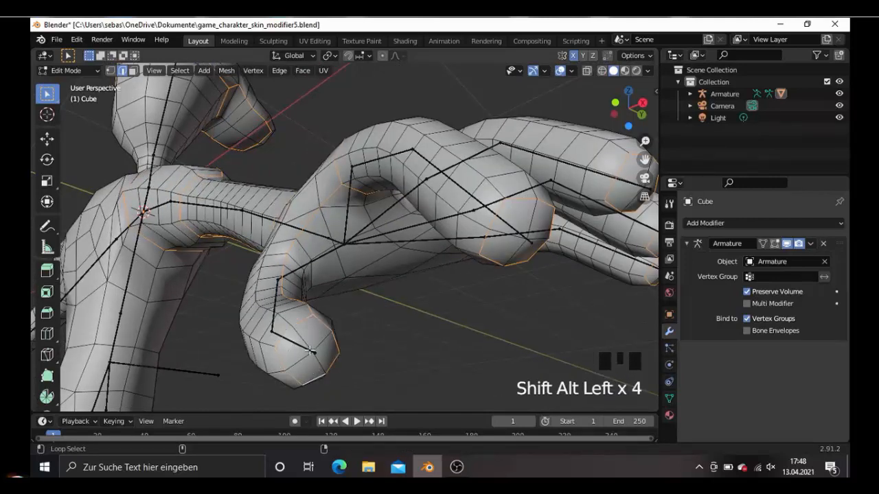
scroll(307, 347, down, 2)
middle_drag(304, 341, 372, 341)
scroll(414, 298, up, 1)
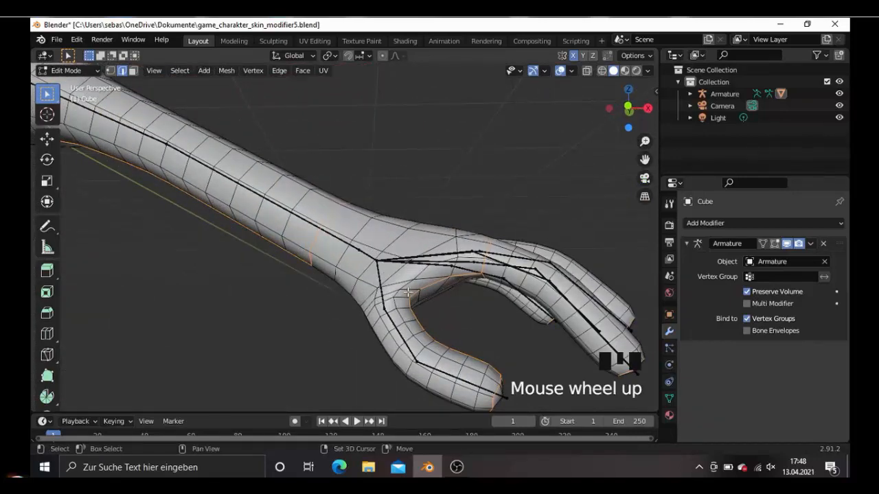
alt+shift+click(401, 297)
- Add the vertical edges down the side of the torso from the armpit to the hip
middle_drag(402, 286, 271, 273)
scroll(271, 274, down, 4)
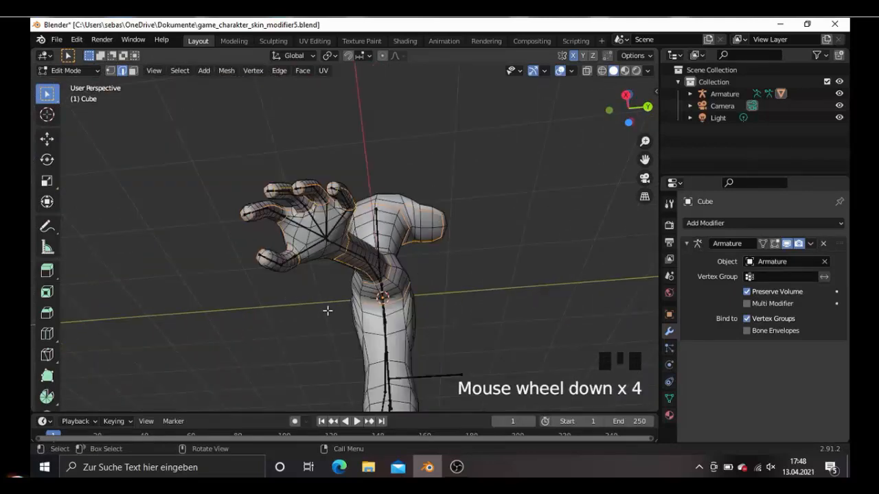
middle_drag(326, 308, 374, 291)
scroll(310, 295, up, 3)
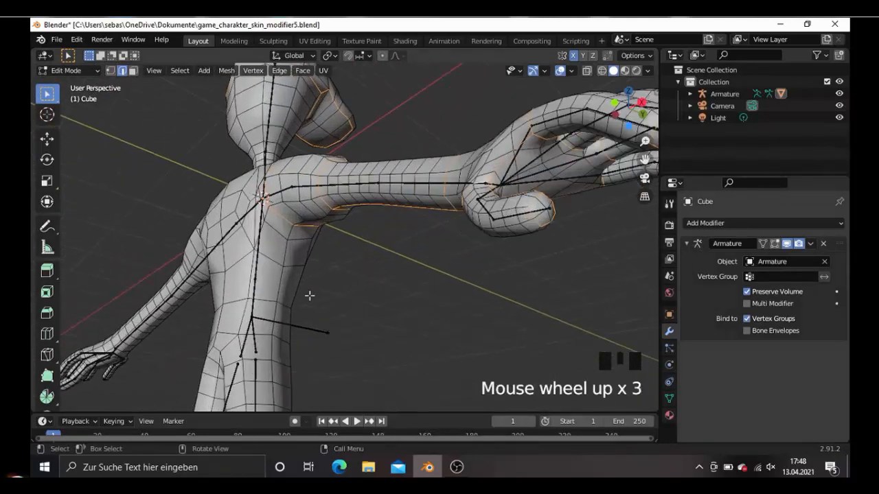
shift+click(286, 252)
shift+click(282, 285)
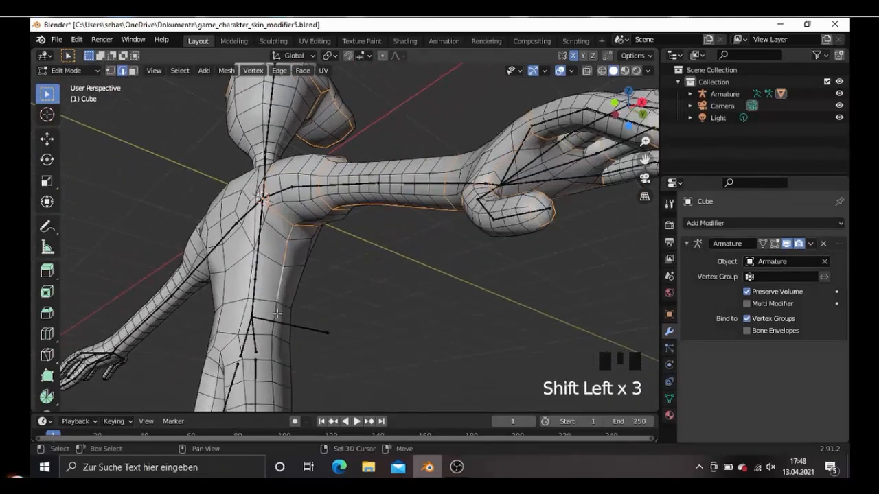
middle_drag(272, 315, 309, 336)
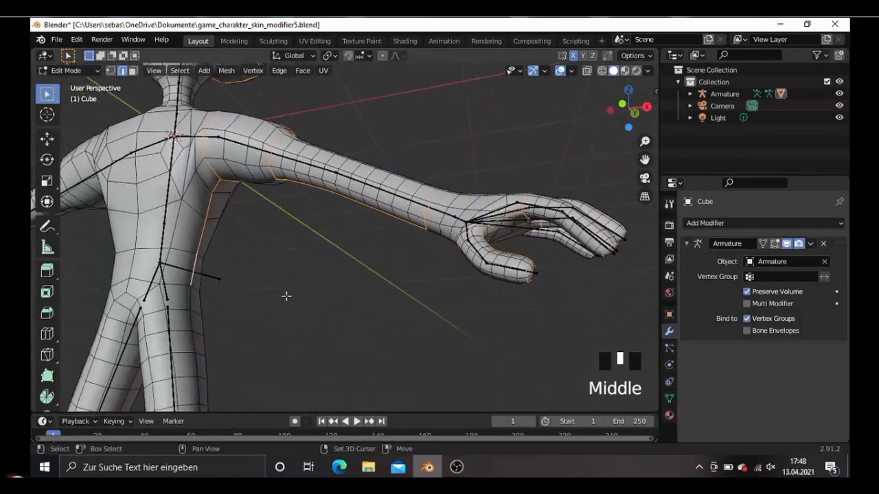
- Add the horizontal edges around the hips, just above the legs, to the selection
shift+middle_drag(286, 295, 298, 303)
scroll(298, 303, up, 2)
alt+shift+click(208, 294)
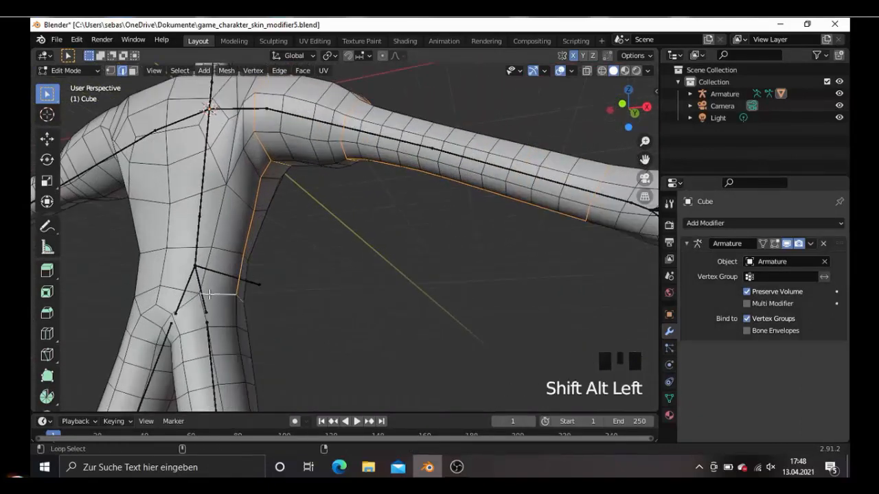
middle_drag(257, 307, 291, 288)
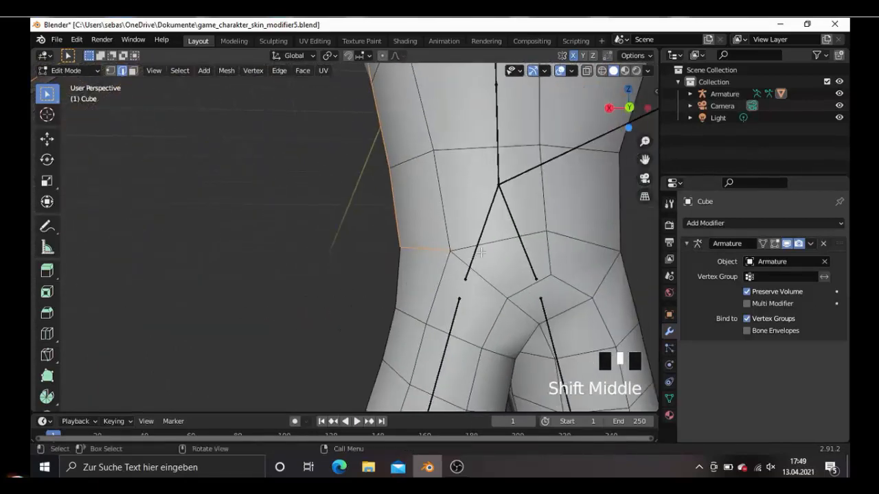
shift+click(483, 247)
shift+click(573, 240)
scroll(549, 244, down, 2)
middle_drag(548, 245, 290, 274)
shift+click(292, 273)
shift+click(378, 271)
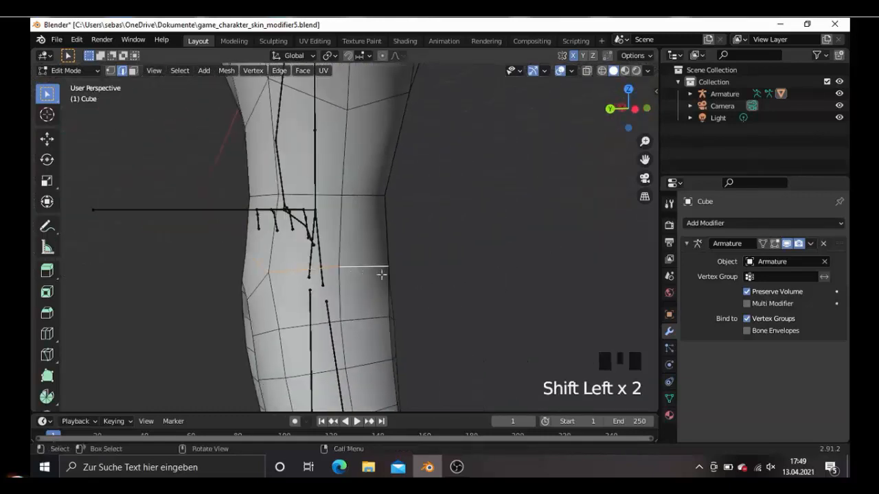
- Add the lengthwise edges down the outer side of the leg from the hip to the ankle
scroll(387, 278, down, 3)
middle_drag(426, 268, 367, 310)
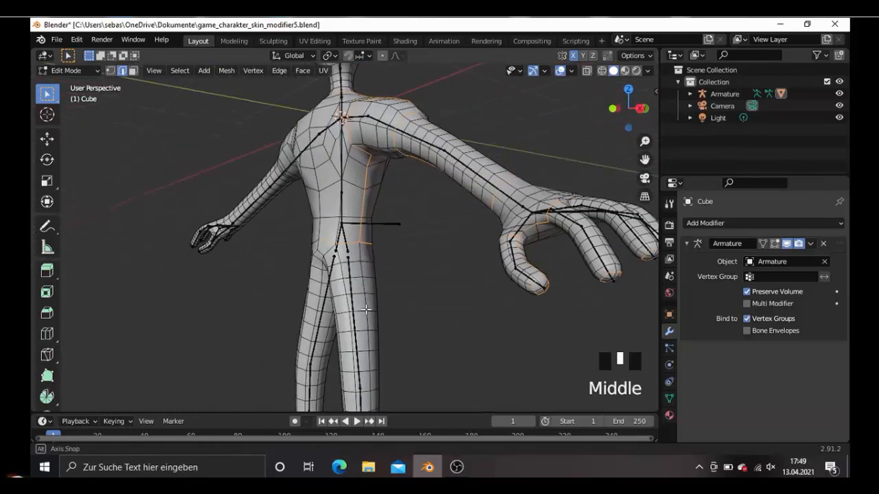
scroll(367, 310, up, 2)
shift+click(367, 282)
shift+click(368, 283)
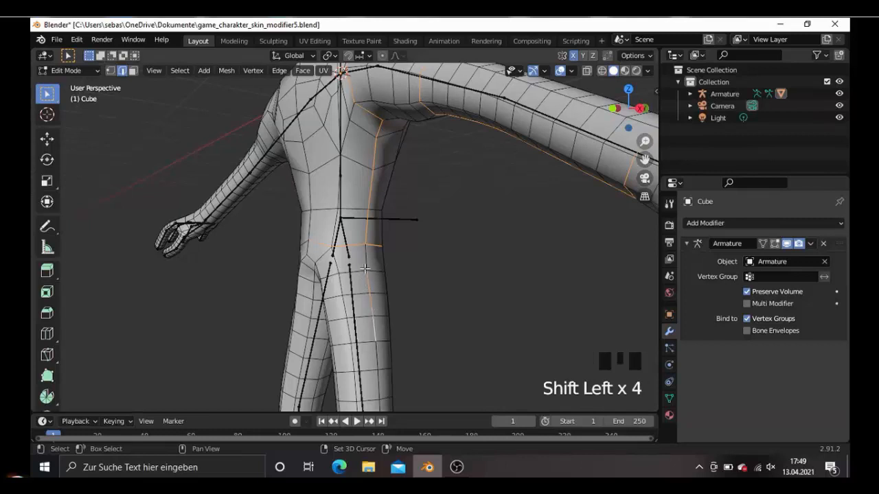
shift+middle_drag(370, 335, 364, 230)
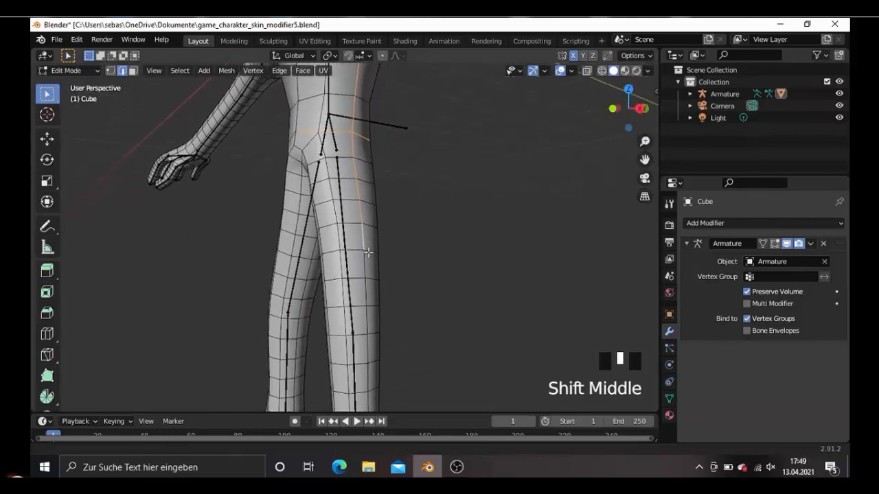
shift+click(366, 275)
shift+click(366, 312)
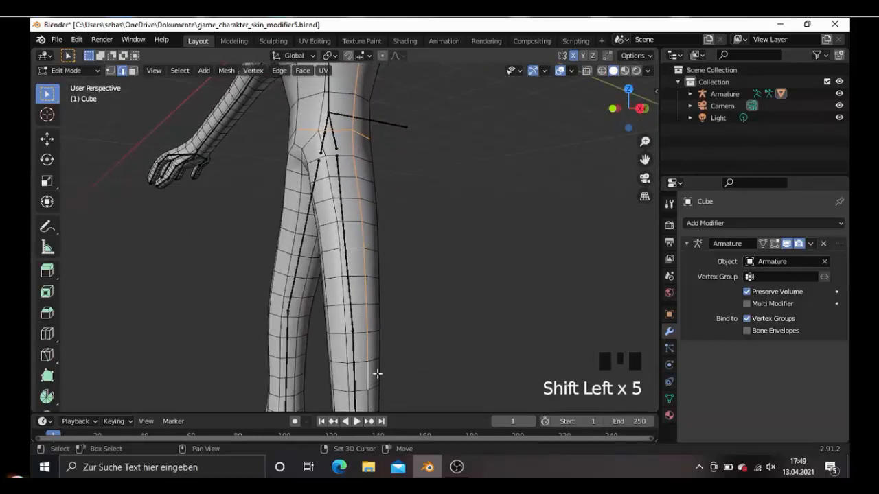
shift+middle_drag(377, 373, 347, 310)
shift+click(347, 311)
shift+click(344, 353)
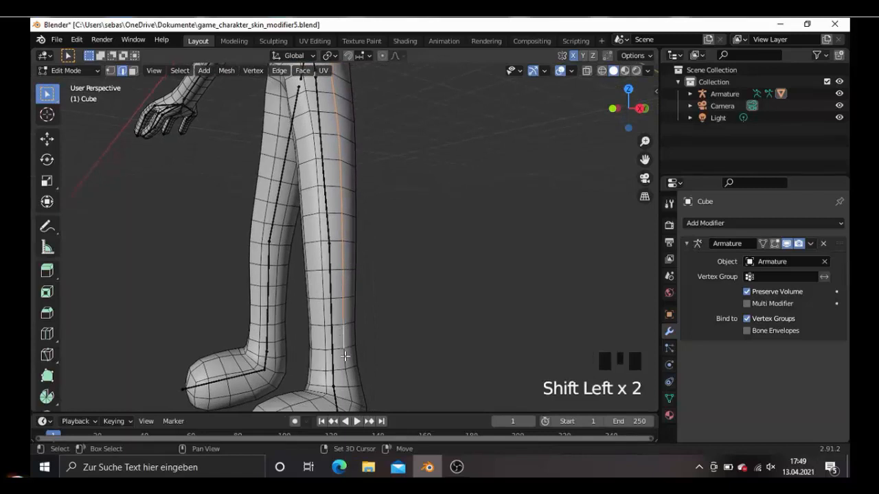
- Add the edge loops around both ankles to the selection
middle_drag(358, 371, 369, 339)
alt+shift+click(315, 365)
scroll(306, 357, down, 2)
alt+shift+click(463, 348)
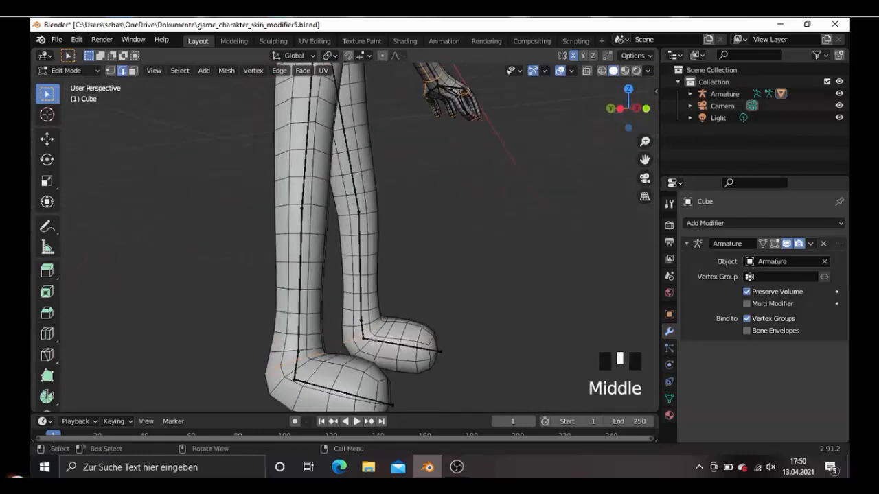
- Add the lengthwise edges up the outer side of the other leg from the ankle to the hip
shift+click(283, 348)
shift+click(283, 324)
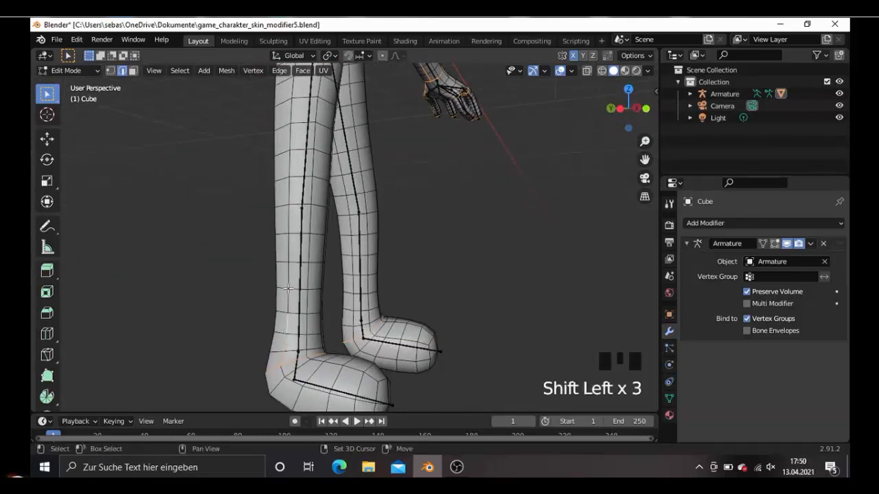
shift+click(292, 157)
shift+click(291, 140)
shift+click(291, 124)
shift+middle_drag(291, 123, 305, 184)
shift+click(311, 204)
shift+click(314, 158)
shift+click(316, 124)
- Add the edges at the other arm's shoulder joint and along the top of that shoulder
scroll(317, 124, down, 3)
middle_drag(376, 186, 313, 158)
scroll(342, 228, up, 4)
alt+shift+click(292, 205)
shift+click(313, 158)
shift+click(295, 170)
shift+click(280, 182)
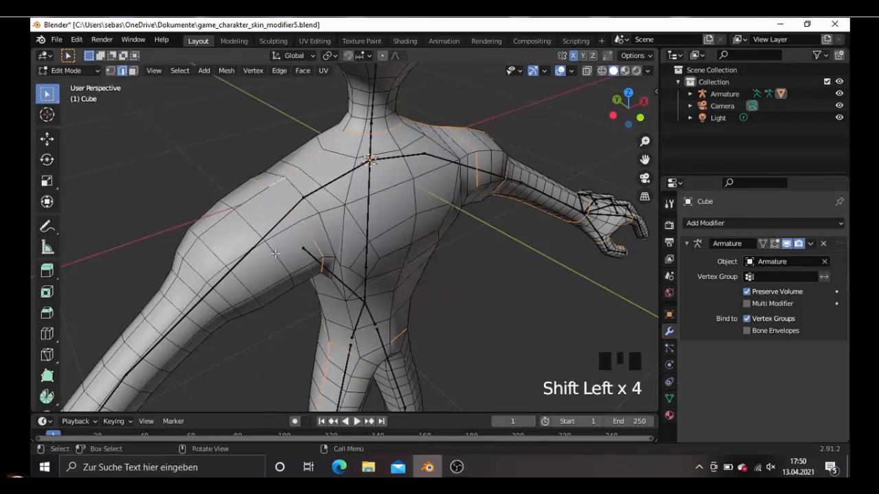
- Add the upper-arm loop and the lengthwise edges along the underside of the other forearm to the wrist
middle_drag(275, 253, 434, 177)
alt+shift+click(227, 237)
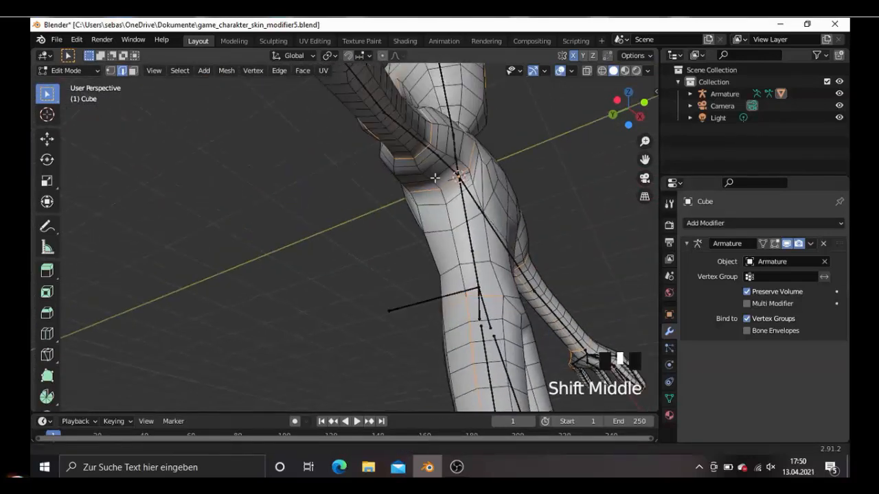
scroll(436, 170, up, 2)
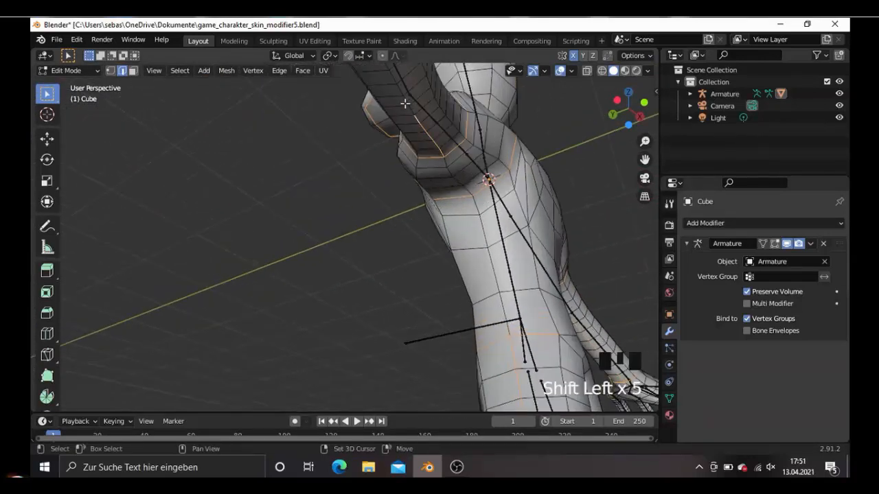
shift+middle_drag(391, 79, 266, 123)
key(KP_1)
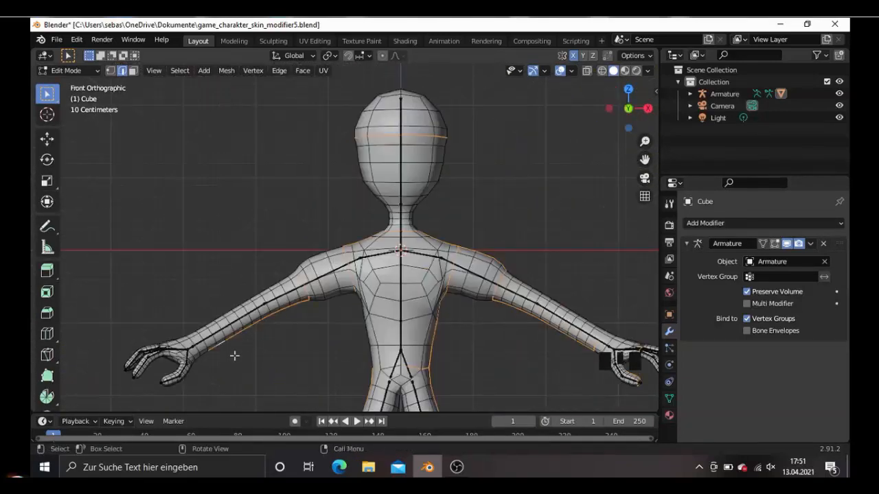
- Add the edges running from the wrist loop along the outer side of the other hand and its little finger to the selection
shift+middle_drag(234, 356, 268, 302)
scroll(242, 333, up, 2)
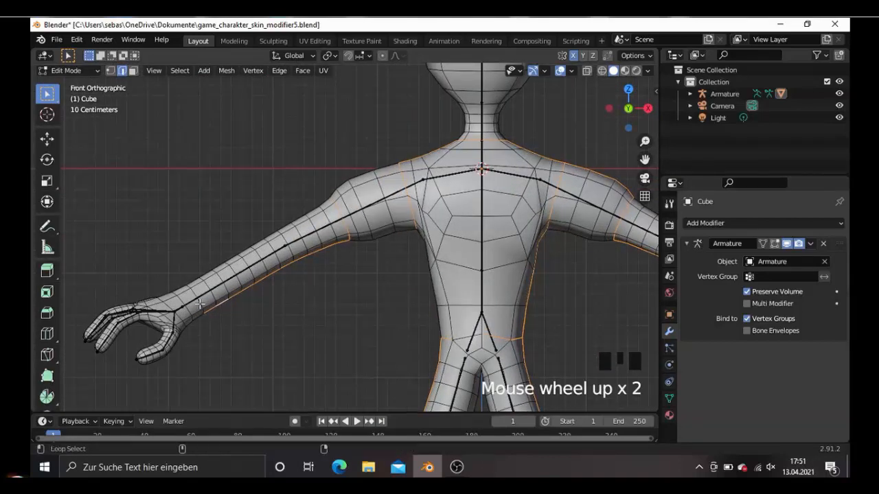
scroll(220, 320, down, 3)
scroll(221, 323, up, 2)
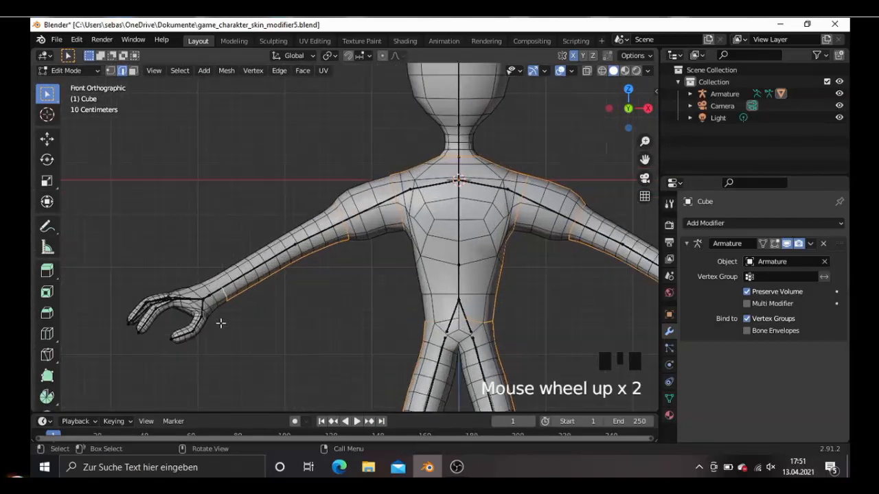
scroll(221, 322, down, 2)
middle_drag(275, 320, 402, 286)
scroll(414, 254, up, 2)
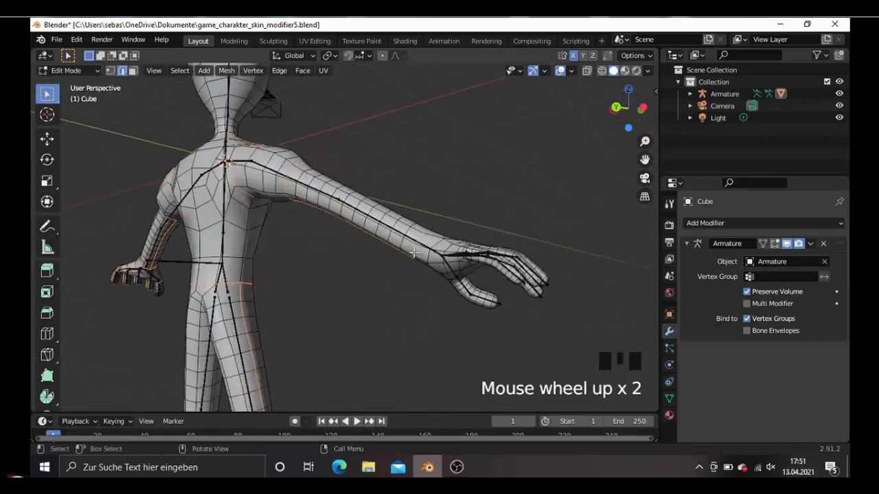
scroll(414, 254, up, 3)
middle_drag(449, 261, 447, 279)
scroll(379, 247, up, 1)
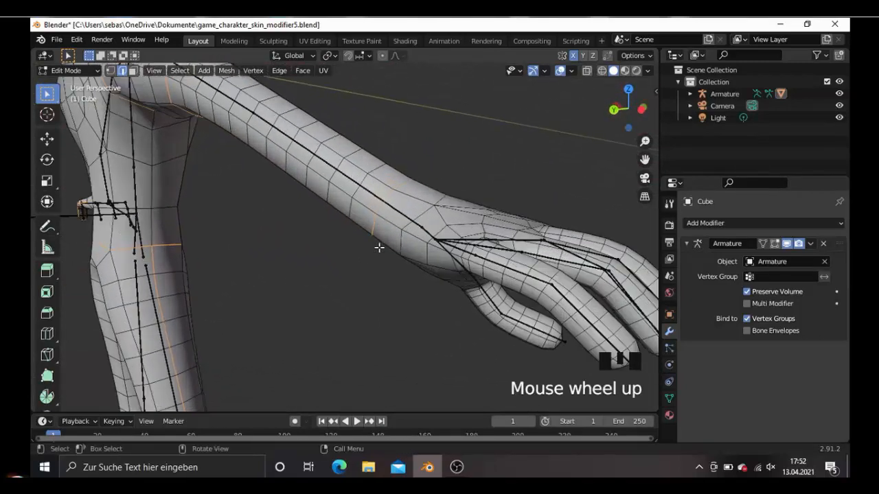
shift+click(412, 240)
scroll(488, 284, up, 2)
shift+click(447, 264)
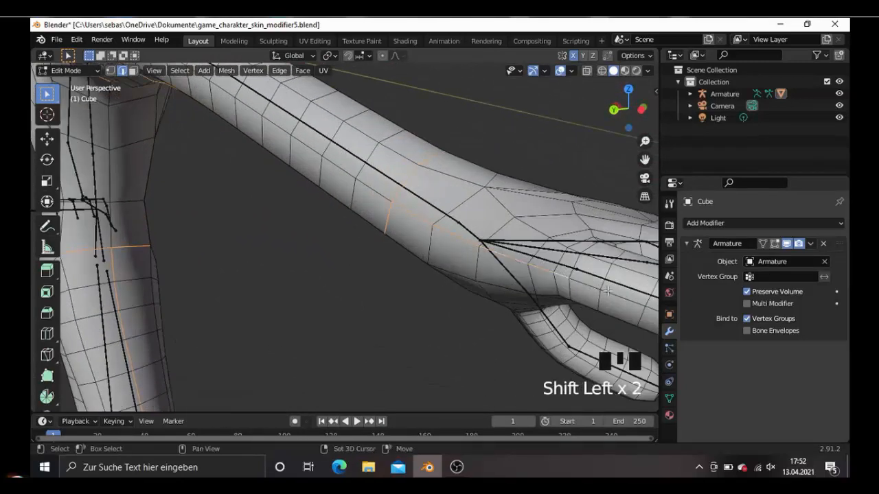
shift+middle_drag(446, 264, 391, 238)
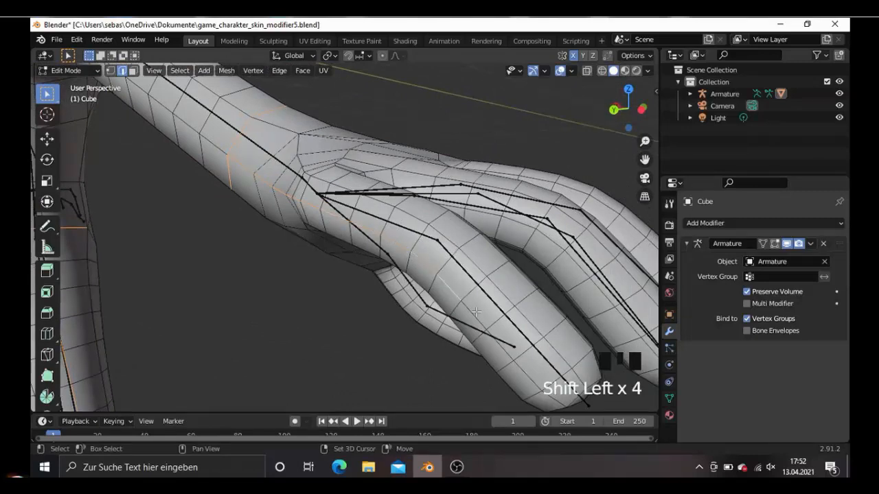
scroll(499, 361, down, 2)
middle_drag(499, 362, 473, 350)
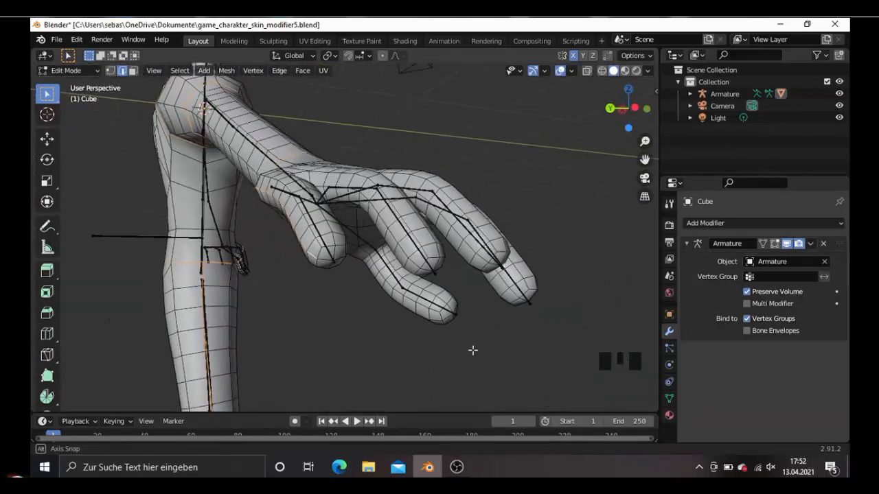
- Add the edge loop around the tip of the little finger to the selection
scroll(344, 273, up, 2)
alt+shift+click(334, 264)
key(ctrl+z)
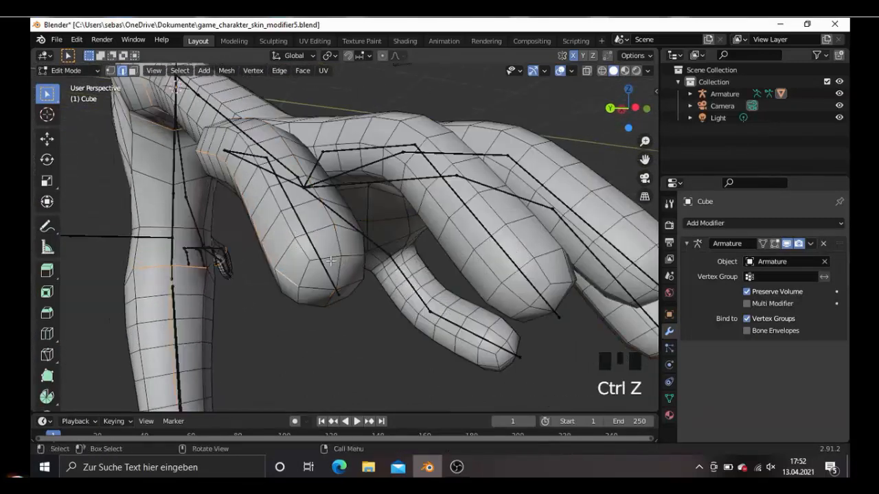
alt+shift+click(330, 261)
alt+shift+click(316, 292)
middle_drag(349, 300, 333, 288)
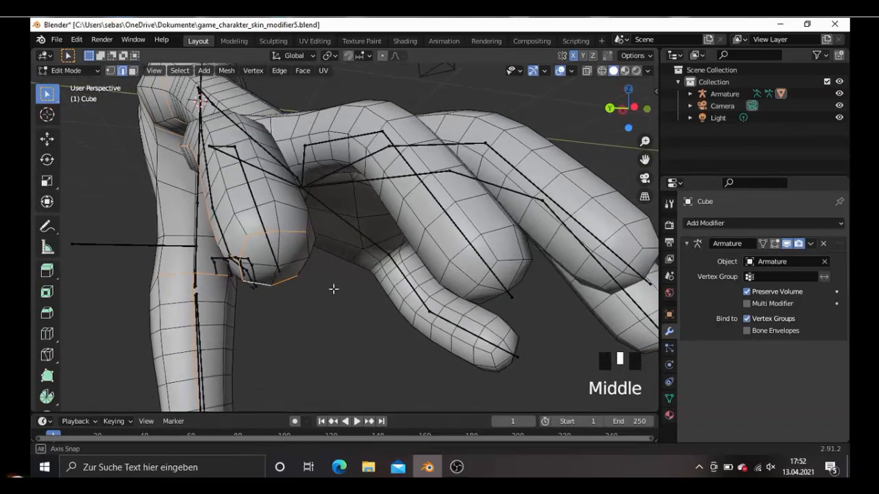
- Add the edge loops around the tips of the ring and middle fingers to the selection
alt+shift+click(367, 256)
alt+shift+click(489, 274)
middle_drag(523, 275, 536, 202)
alt+shift+click(239, 261)
alt+shift+click(537, 202)
alt+shift+click(536, 201)
alt+shift+click(537, 202)
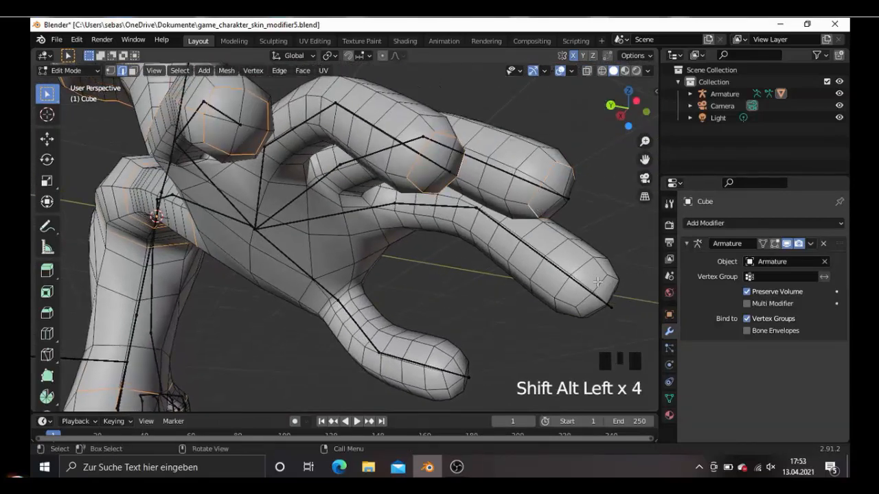
- Add the edge loops around the tips of the index finger and thumb to the selection
middle_drag(513, 276, 253, 204)
alt+shift+click(329, 230)
alt+shift+click(340, 223)
alt+shift+click(341, 224)
alt+shift+click(341, 223)
- Add the edges at the little finger's base and across the gap to the ring finger to the selection
scroll(320, 231, up, 2)
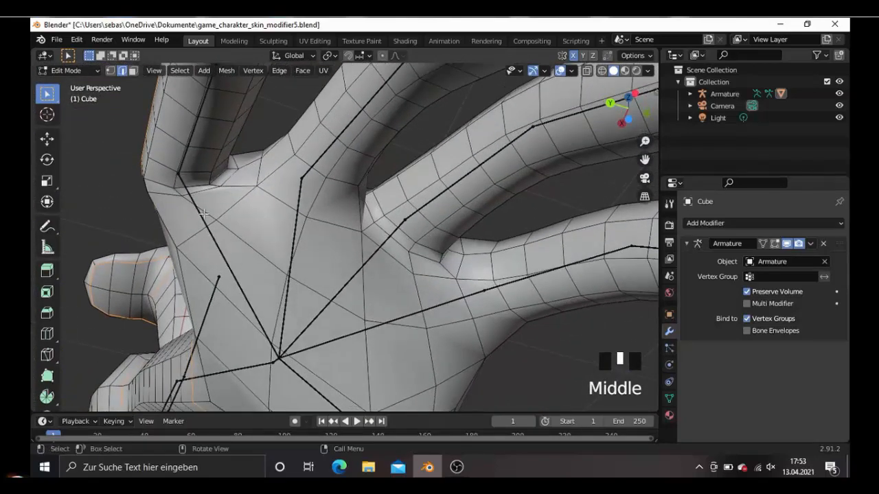
alt+shift+click(236, 169)
shift+click(248, 165)
shift+click(250, 161)
shift+click(282, 151)
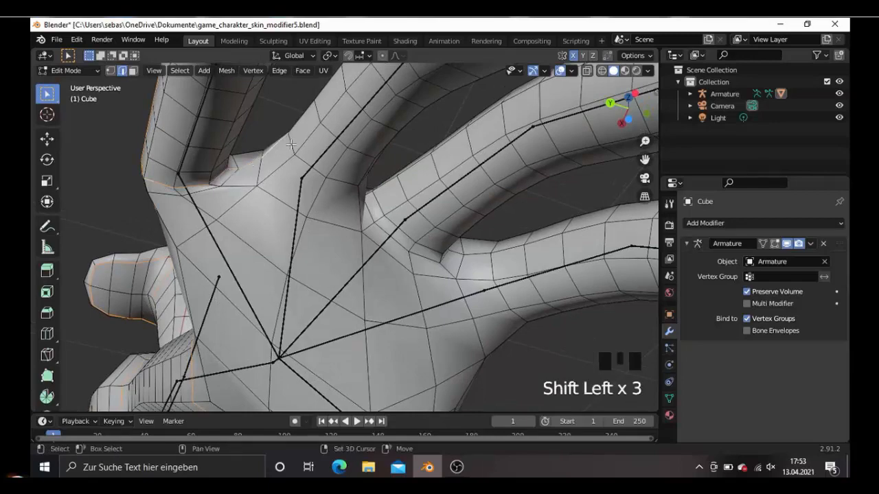
- Add the edges around the base of the ring finger to the selection
alt+shift+click(343, 172)
middle_drag(403, 236, 302, 242)
scroll(409, 259, down, 3)
shift+click(302, 242)
shift+click(320, 237)
shift+click(336, 236)
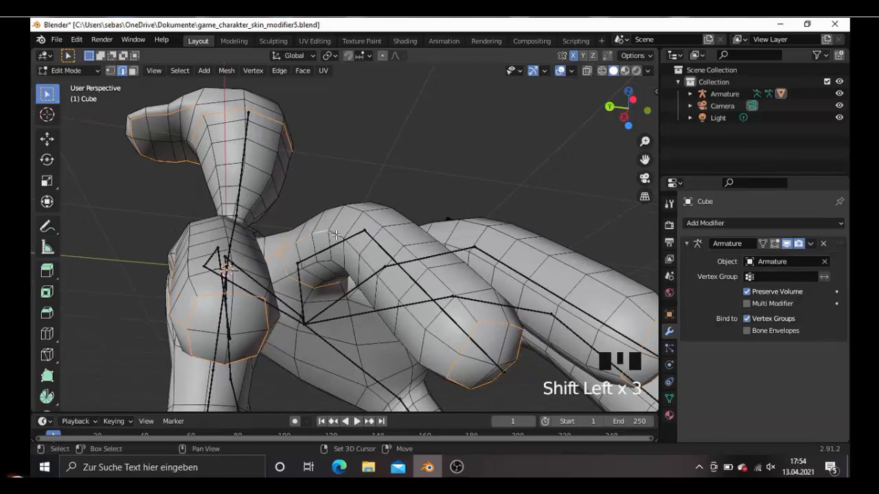
- Add the edges in the gap beside the ring finger and around the neighbouring finger's base to the selection
middle_drag(437, 338, 371, 289)
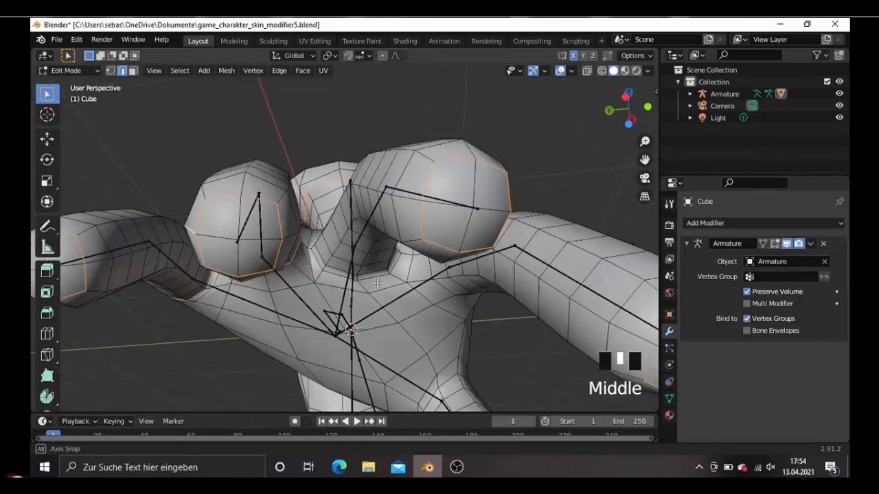
scroll(371, 288, up, 3)
shift+click(291, 249)
scroll(291, 249, up, 2)
scroll(291, 248, down, 2)
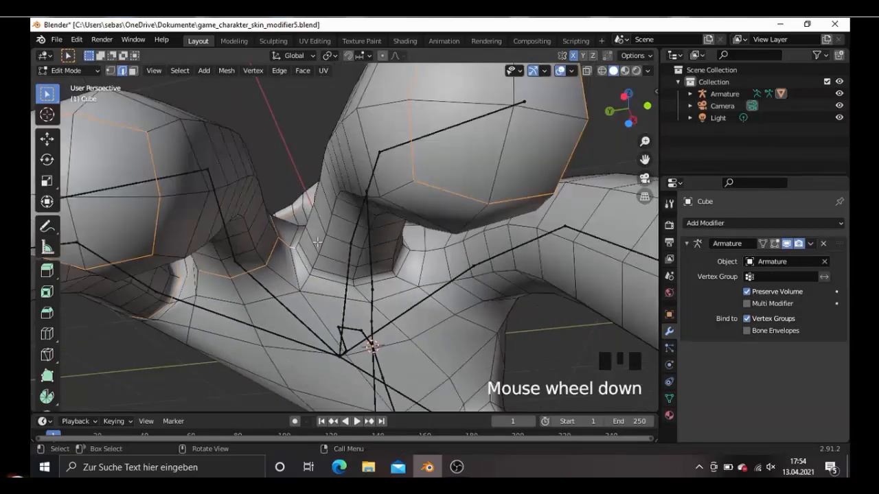
middle_drag(291, 249, 323, 295)
alt+shift+click(333, 239)
scroll(324, 295, up, 2)
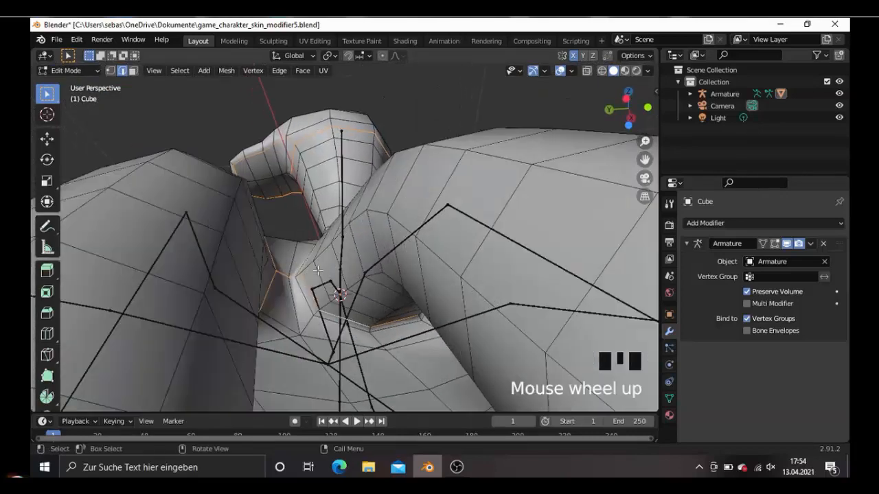
shift+click(330, 295)
- Mark all the selected edges of the character as UV seams
scroll(251, 245, down, 3)
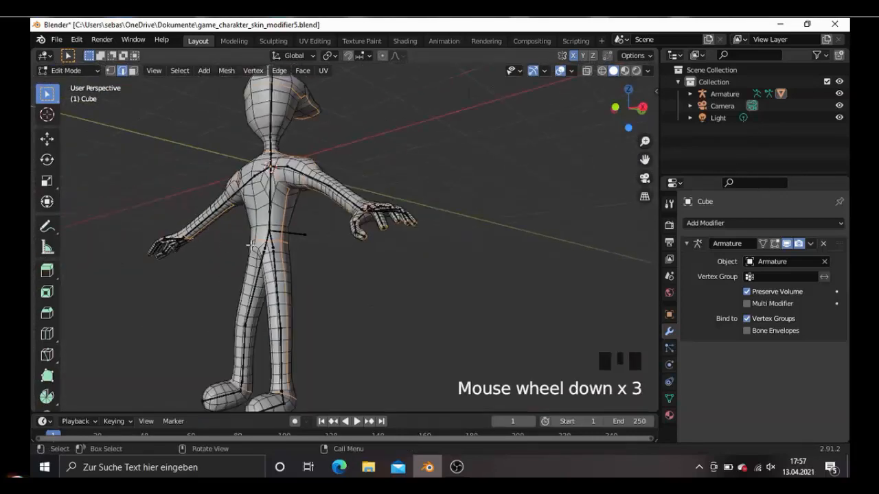
middle_drag(251, 245, 286, 247)
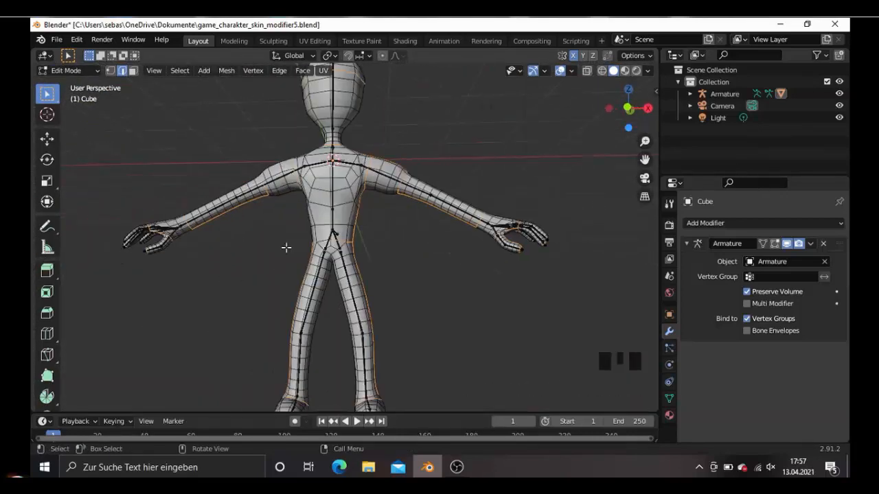
key(KP_1)
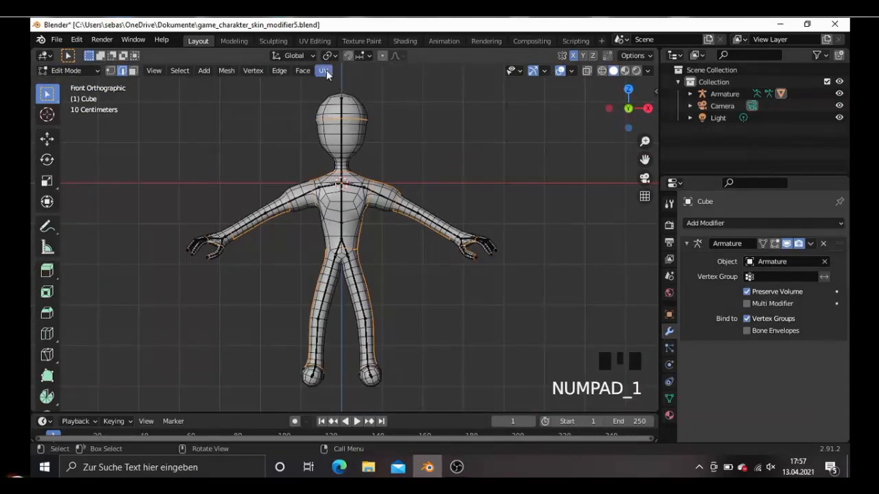
click(324, 71)
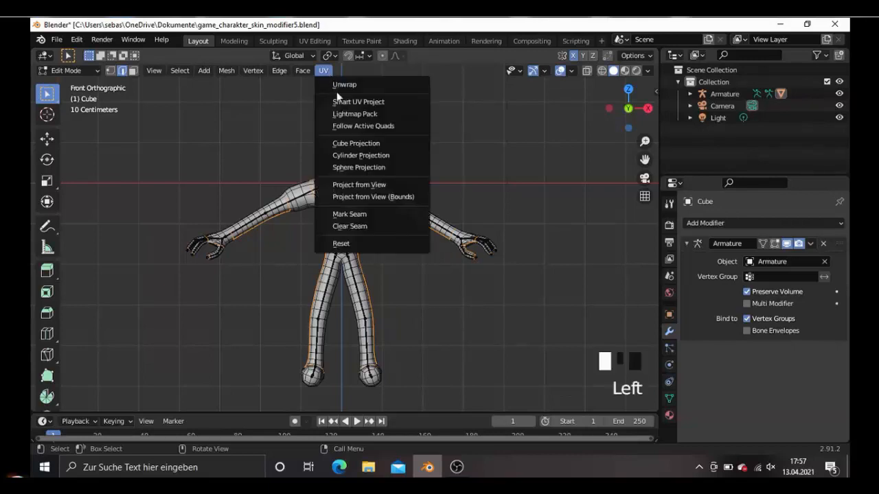
click(352, 212)
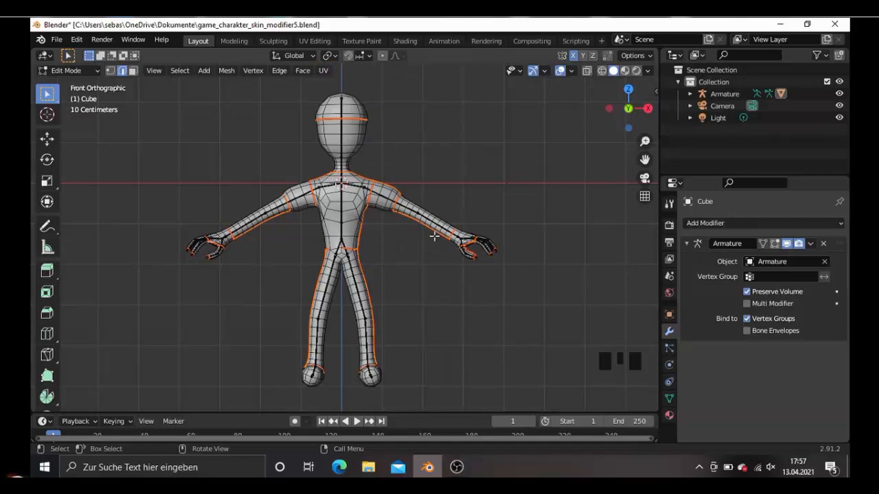
- Add the edges up the unmarked side of the torso from hip to armpit to the selection and mark them as a seam
mouse_move(424, 222)
middle_down()
mouse_move(429, 170)
mouse_move(424, 217)
middle_up()
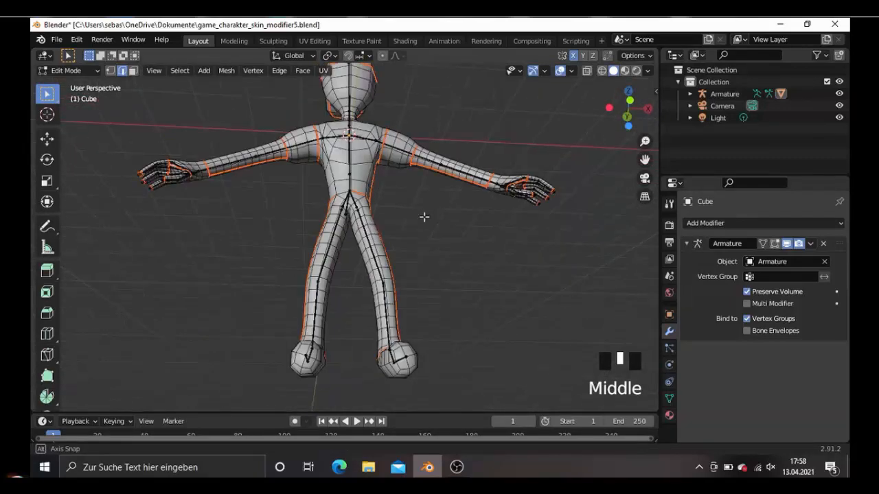
middle_drag(415, 163, 472, 173)
middle_drag(446, 238, 443, 240)
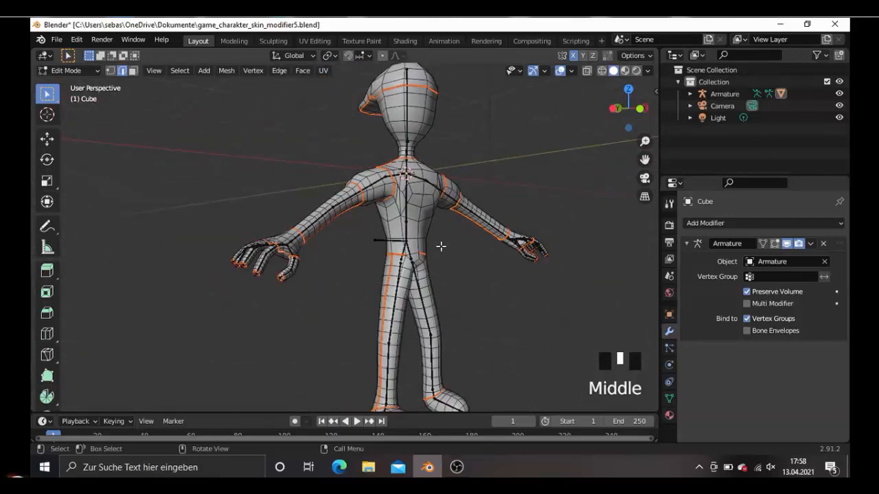
scroll(432, 231, up, 2)
shift+click(420, 236)
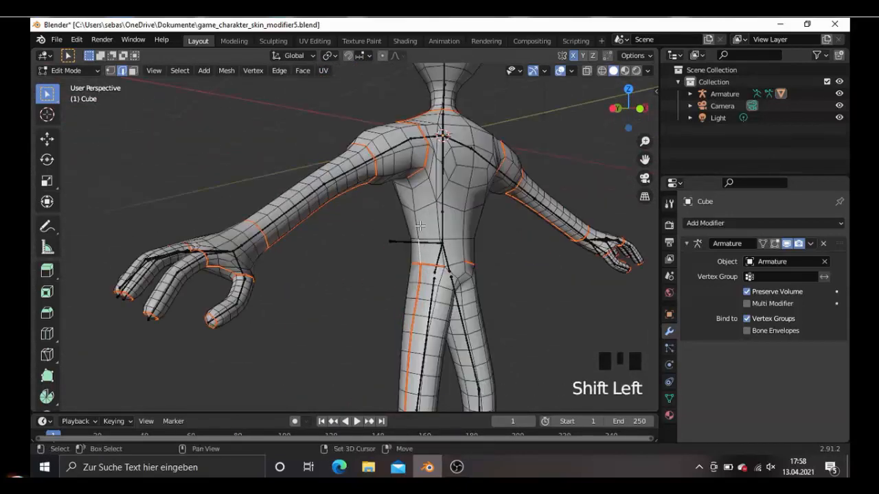
shift+click(415, 204)
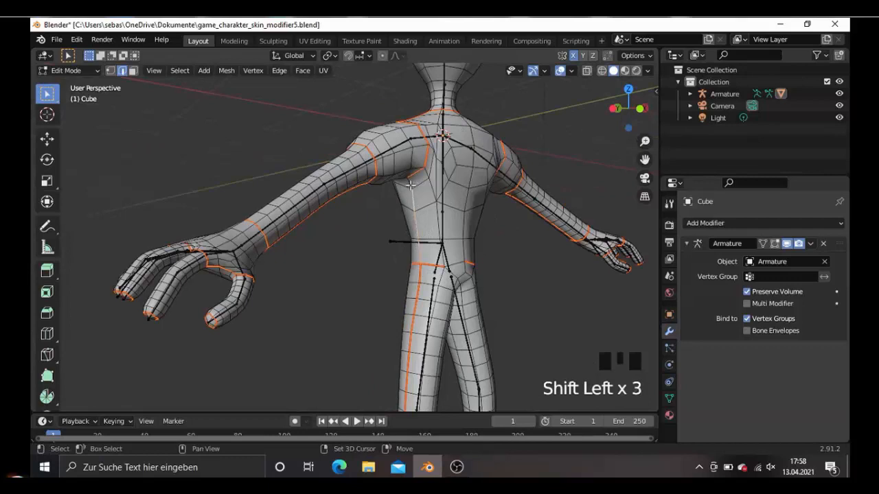
click(324, 71)
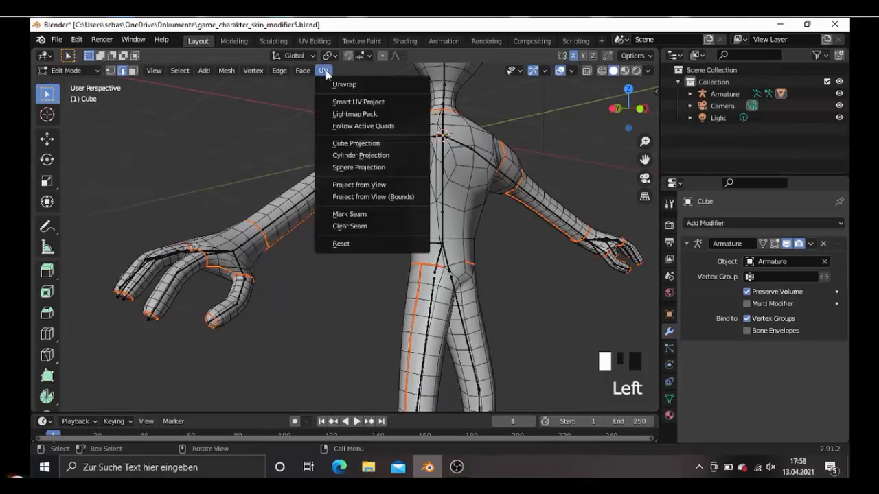
click(350, 214)
- Select the entire character mesh and unwrap it in the UV Editing workspace
scroll(343, 214, down, 2)
scroll(341, 216, down, 3)
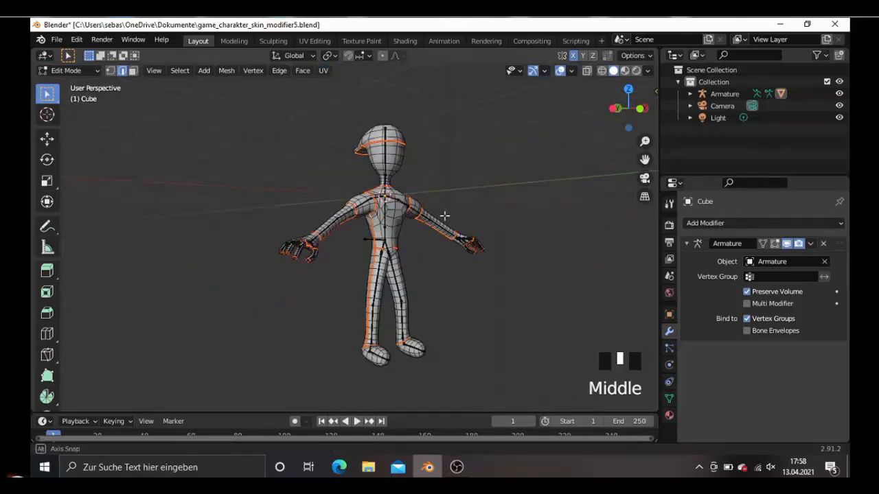
middle_drag(447, 215, 401, 244)
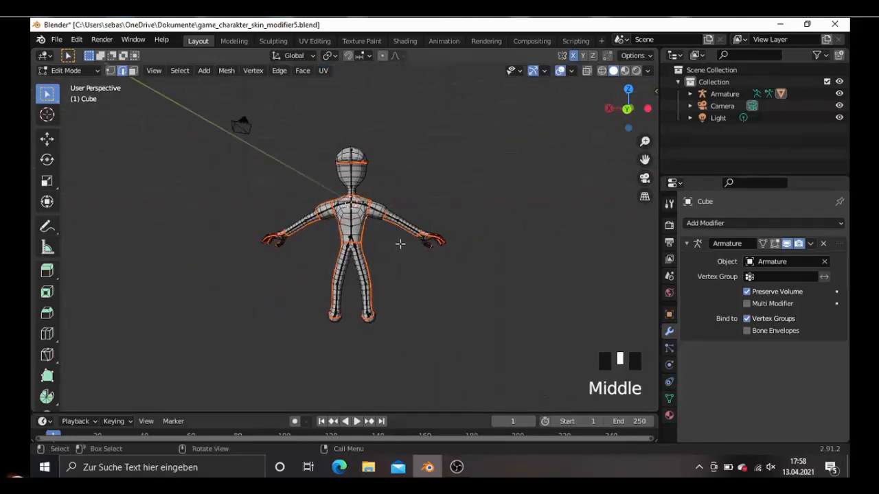
middle_drag(253, 280, 338, 243)
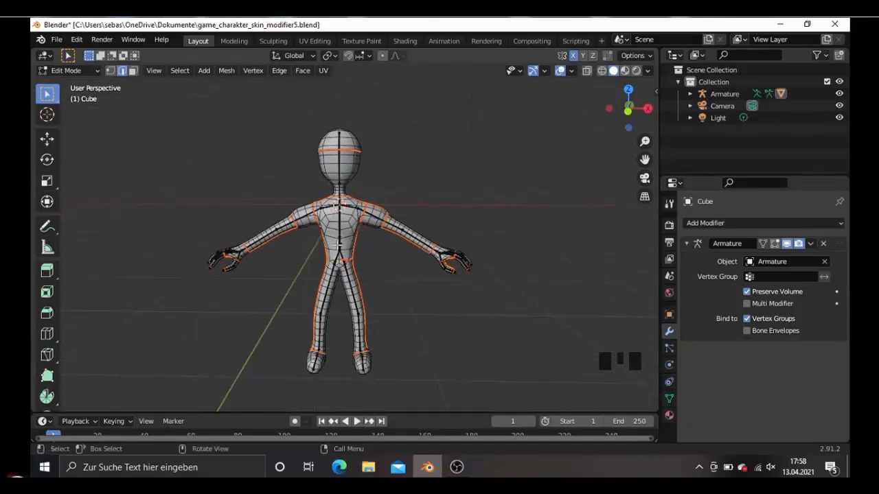
key(a)
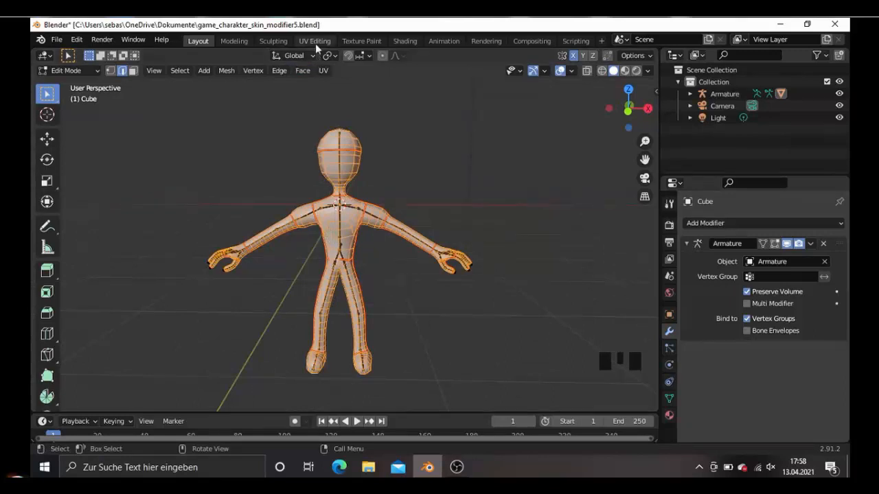
click(315, 41)
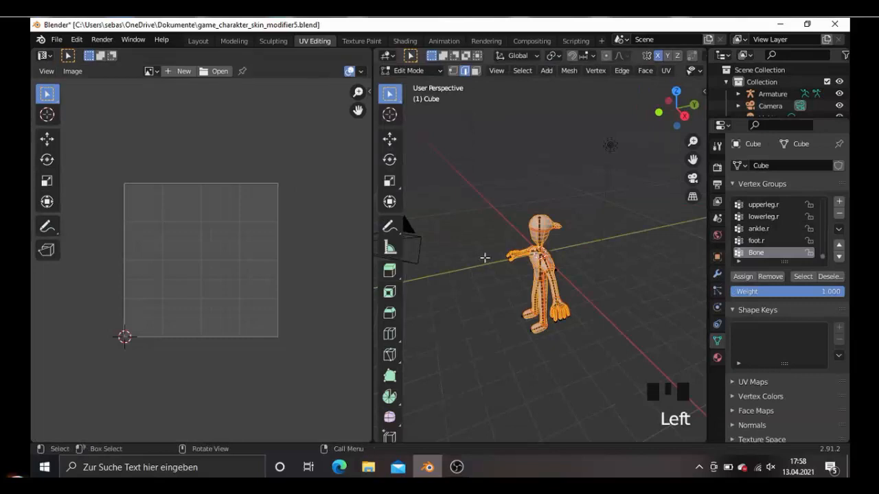
click(666, 71)
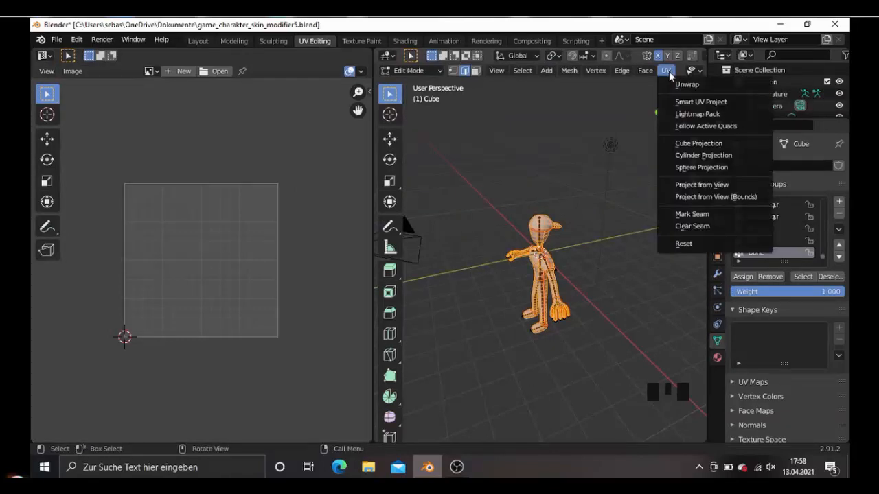
click(686, 84)
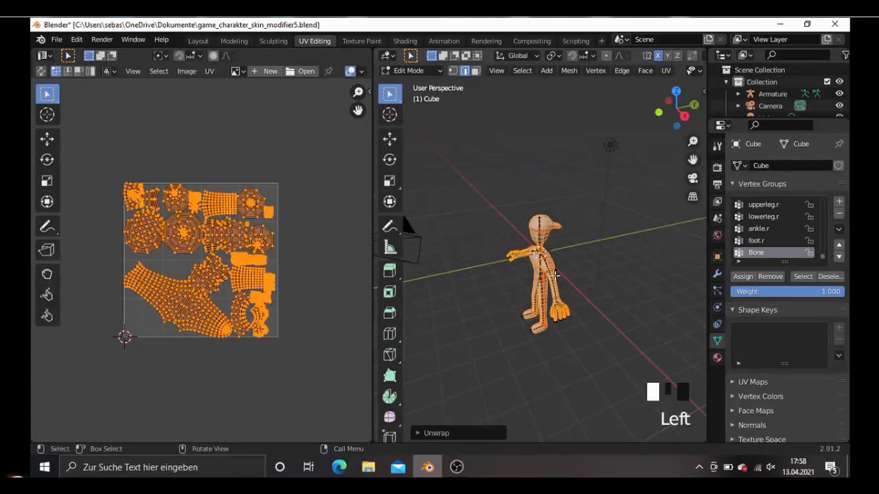
scroll(318, 295, up, 3)
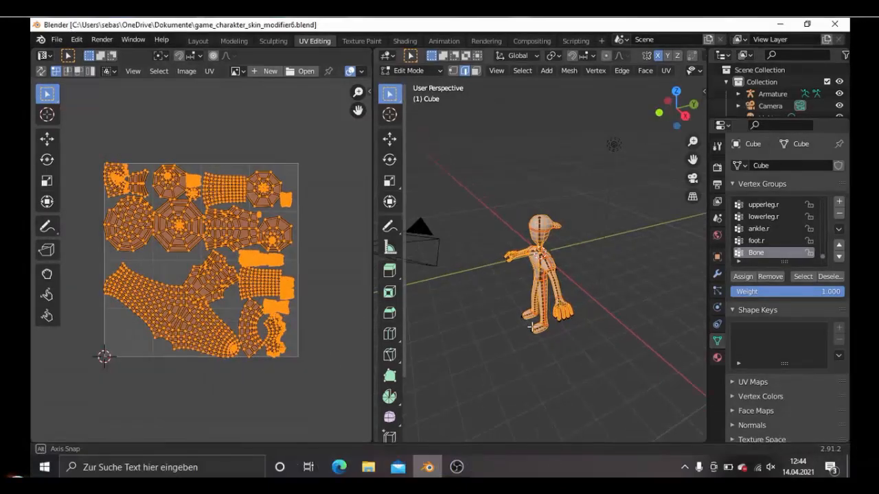
middle_drag(532, 328, 591, 332)
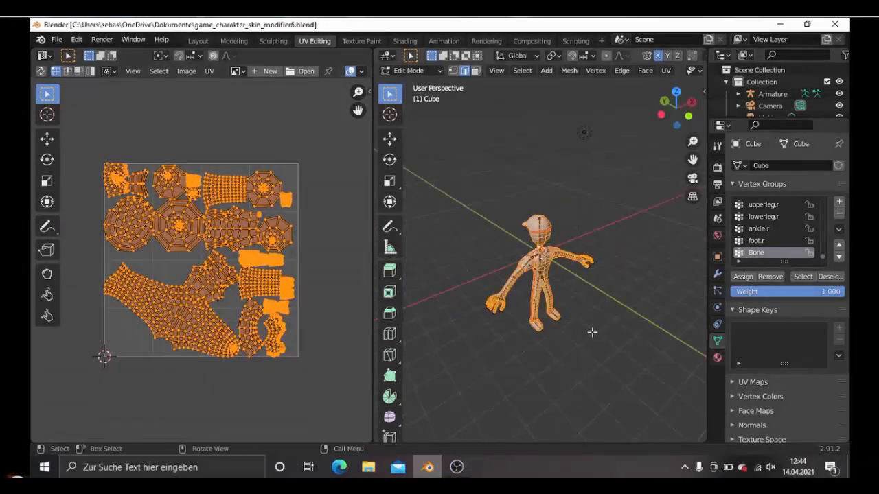
- Clear the selection, select the unmarked edge of the waistline just above the legs, and mark it as a UV seam
scroll(576, 316, up, 5)
middle_drag(565, 304, 453, 357)
key(alt+a)
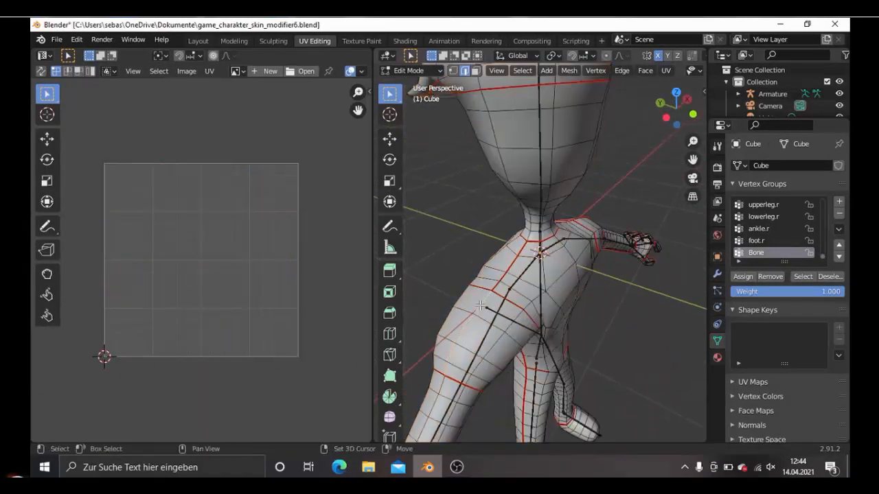
middle_drag(480, 305, 540, 405)
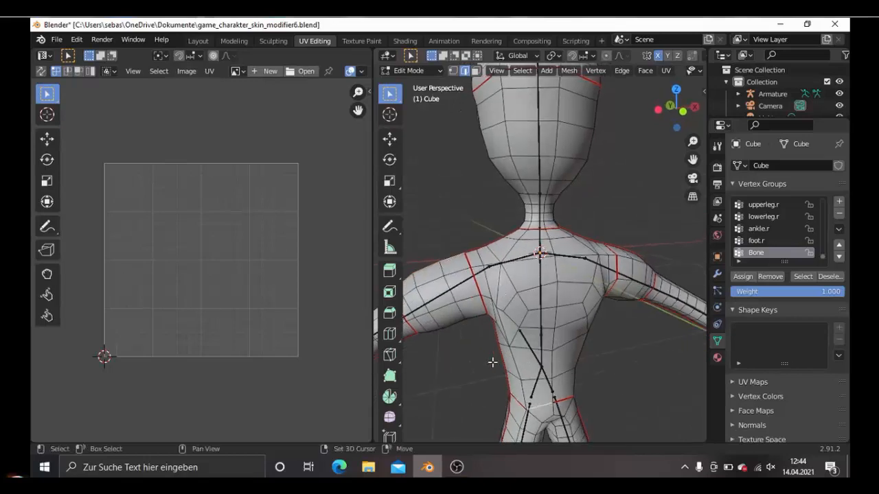
middle_drag(493, 362, 612, 226)
click(666, 71)
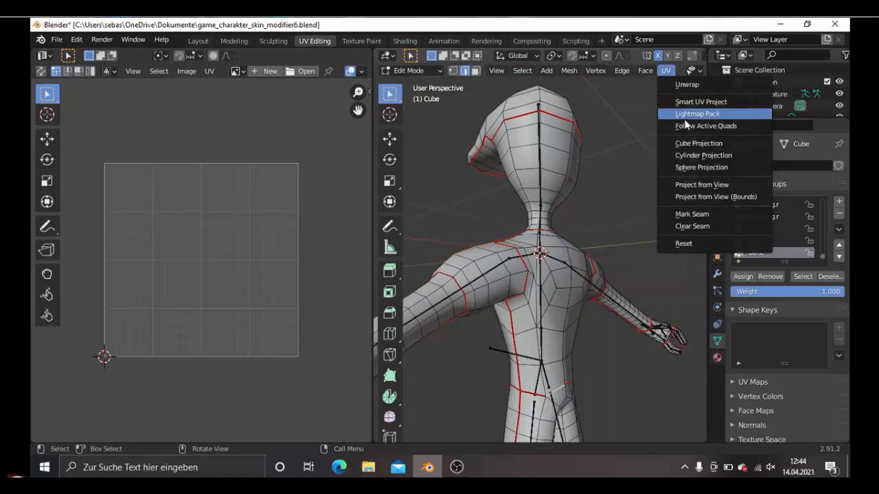
click(692, 214)
- Select the entire character mesh and unwrap it again with the completed waist seam, leaving its UV islands deselected
key(a)
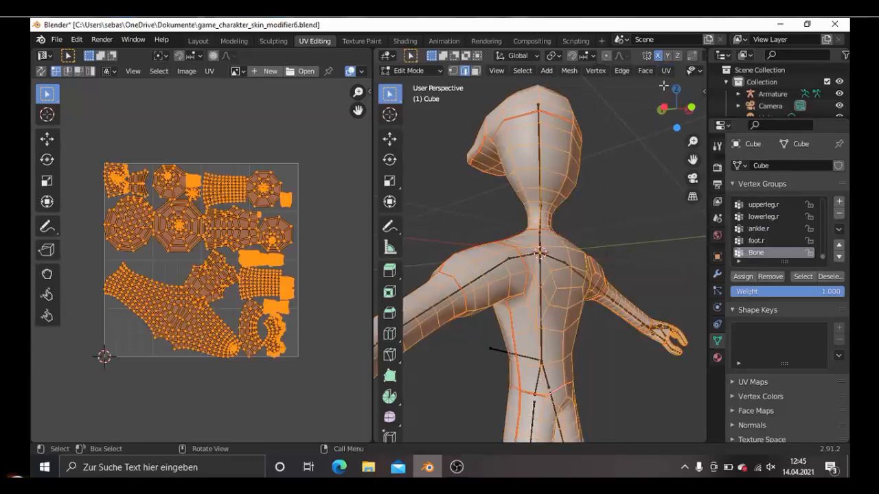
click(666, 71)
click(685, 84)
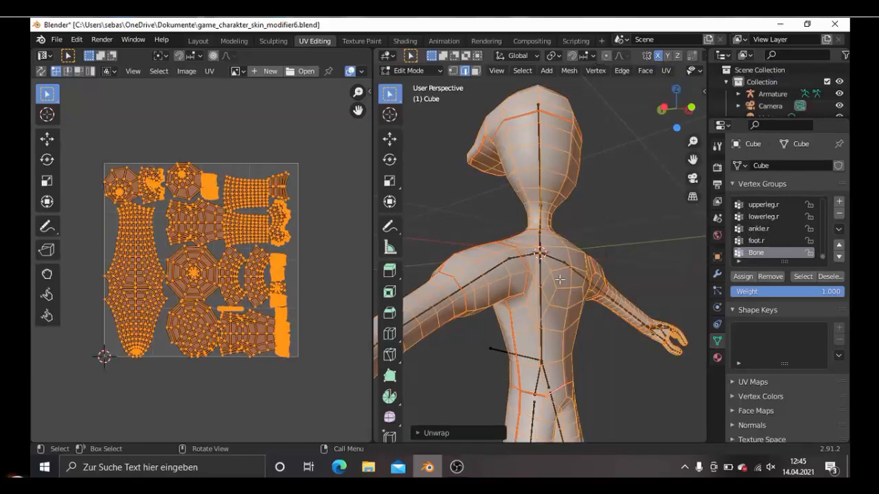
click(295, 171)
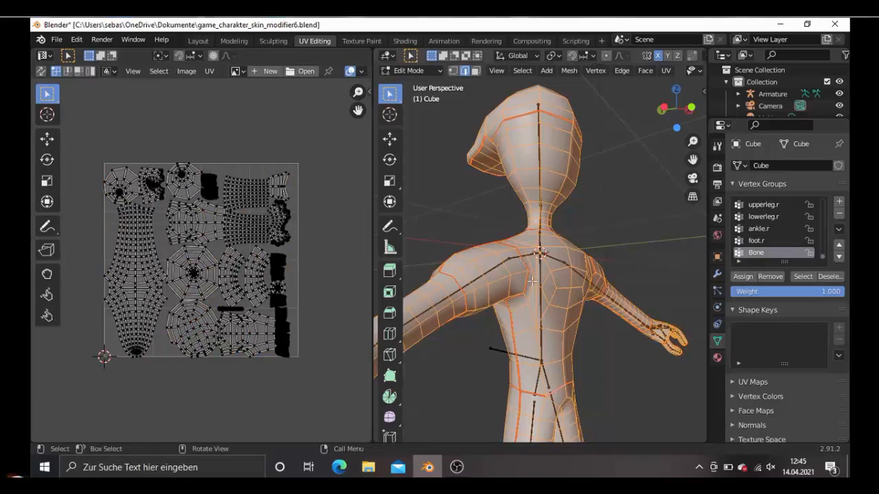
- Set up vertex selection with X-ray display in the front view of the character's hips
key(KP_1)
scroll(498, 308, down, 3)
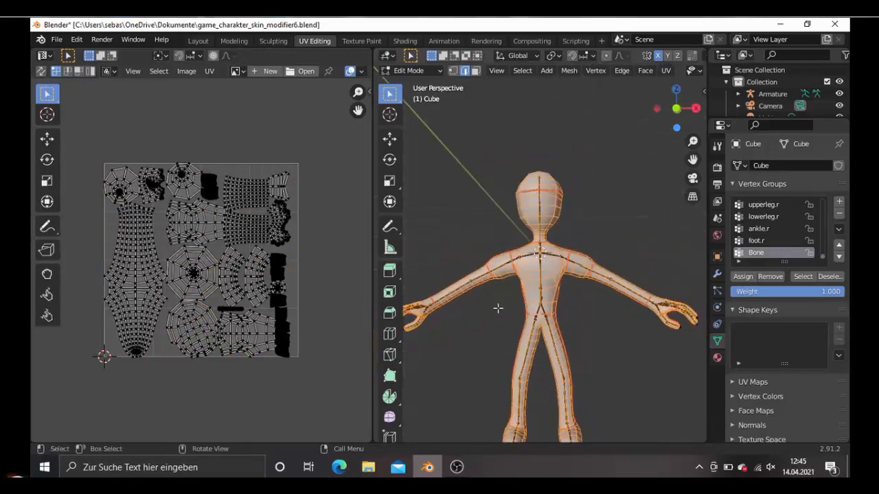
scroll(550, 323, up, 5)
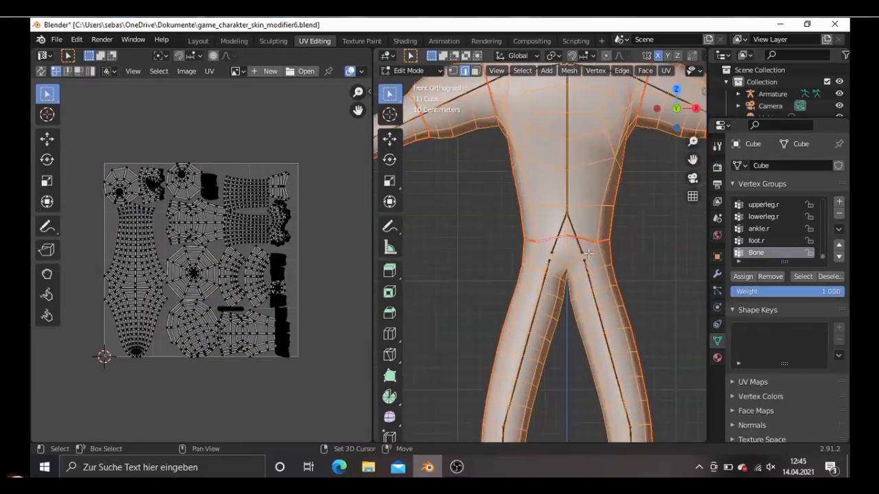
scroll(558, 263, up, 2)
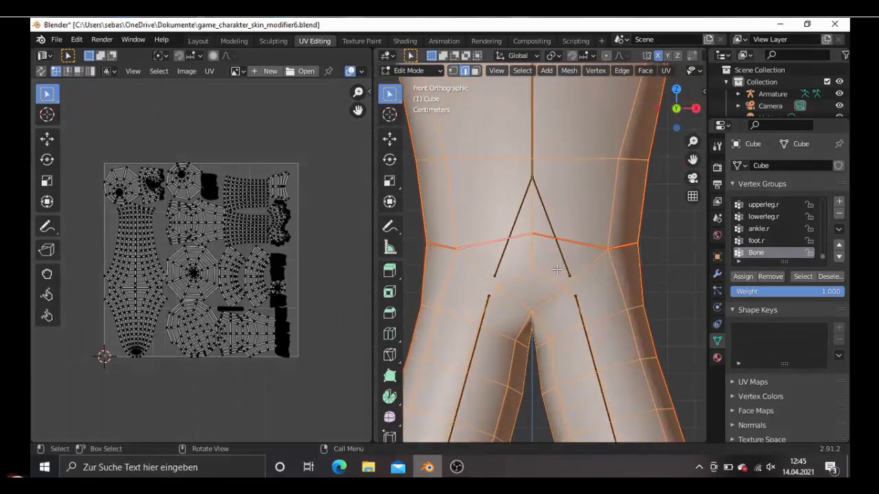
click(454, 72)
key(alt+z)
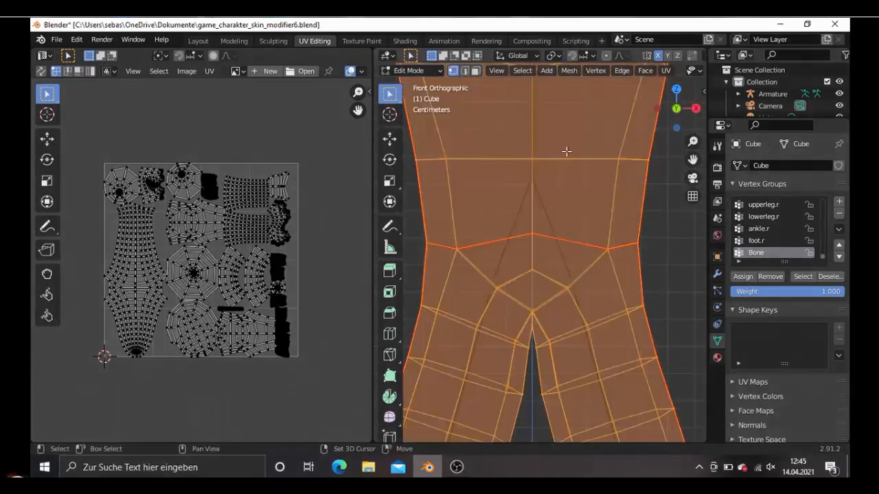
click(660, 225)
click(532, 234)
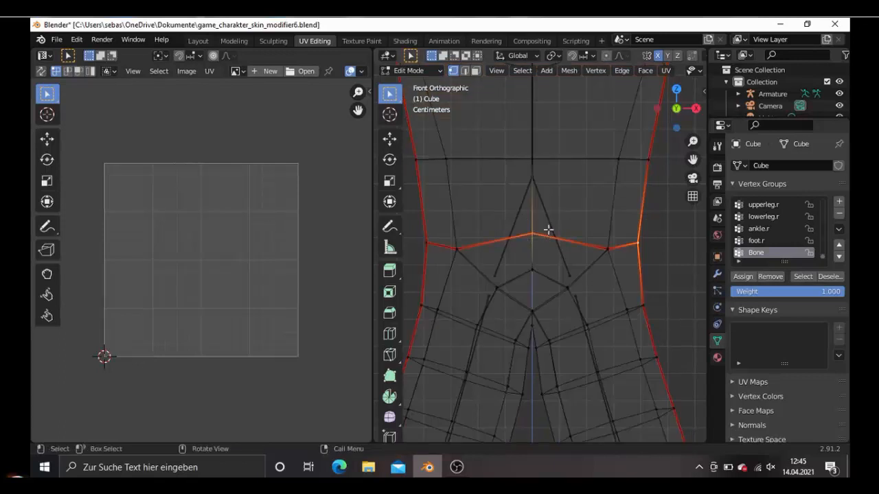
key(g)
key(Escape)
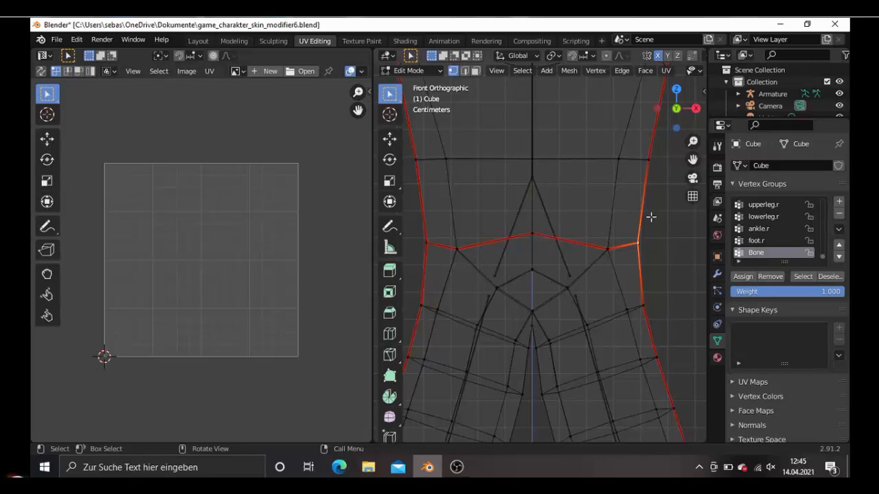
key(a)
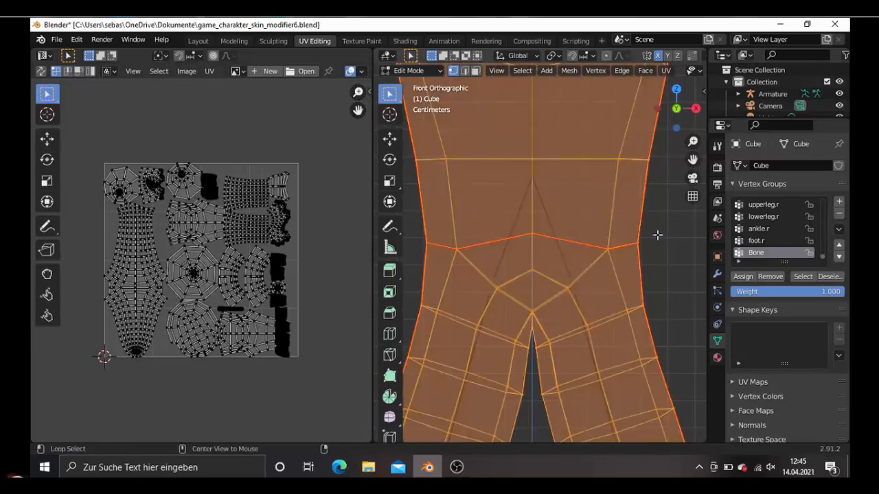
- Select only the middle of the waist seam and lower it about 0.053 m along Z to straighten the line
key(alt+a)
key(c)
key(Escape)
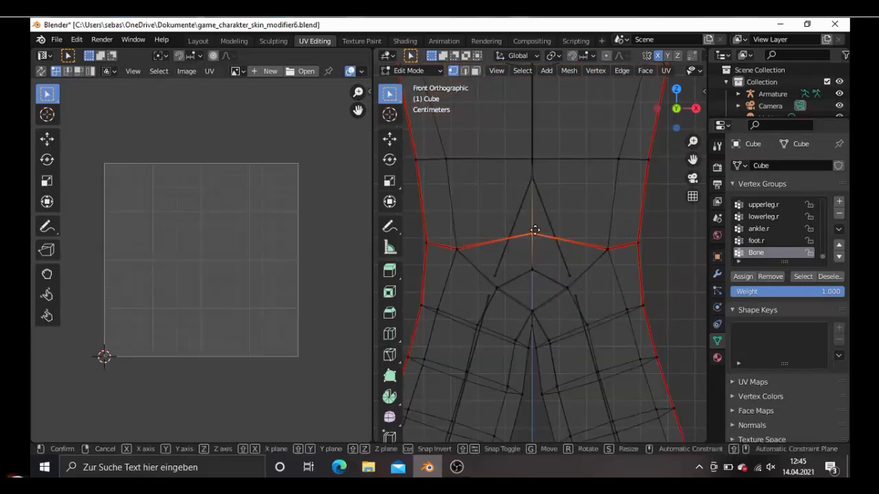
key(g)
key(z)
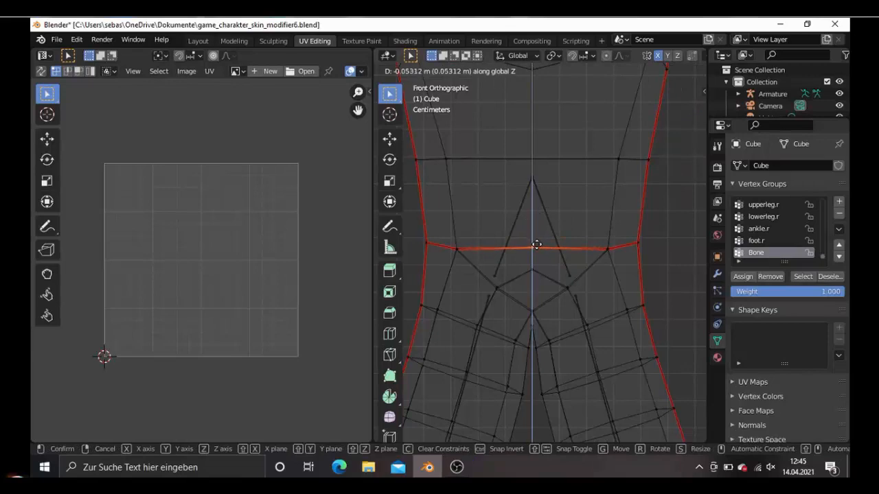
click(536, 245)
- Select the whole mesh with X-ray display turned off, and select all of its UV islands
scroll(536, 244, down, 4)
key(a)
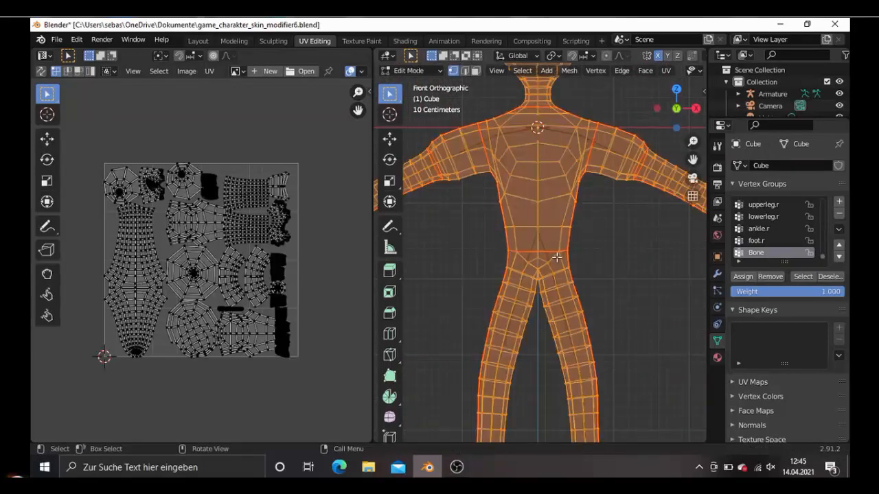
key(alt+a)
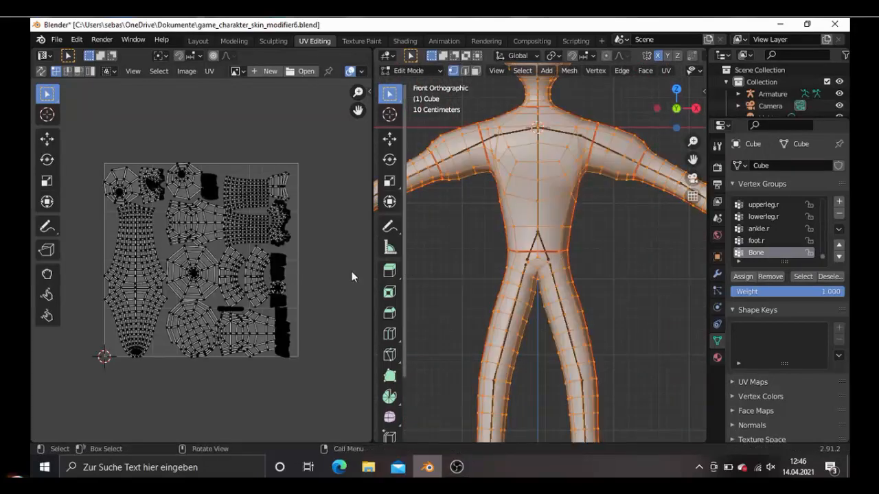
key(a)
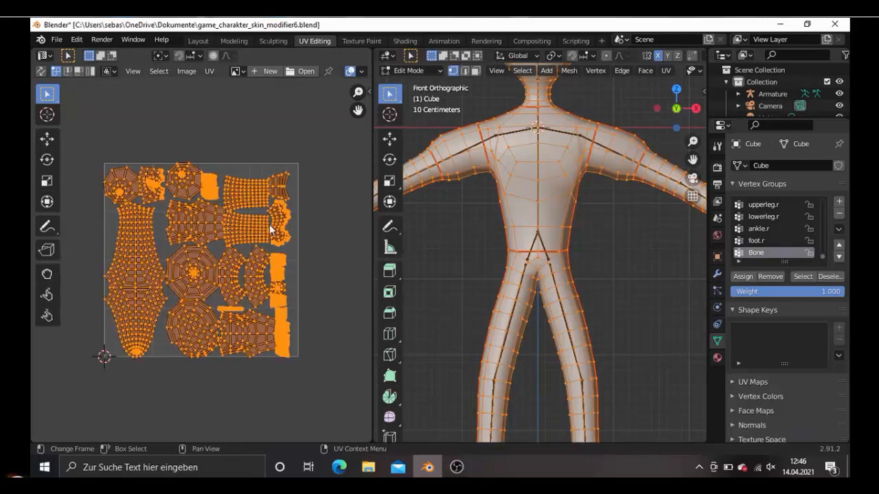
- Scale all UV islands down to slightly under half size and move them above the UV square
key(s)
click(226, 248)
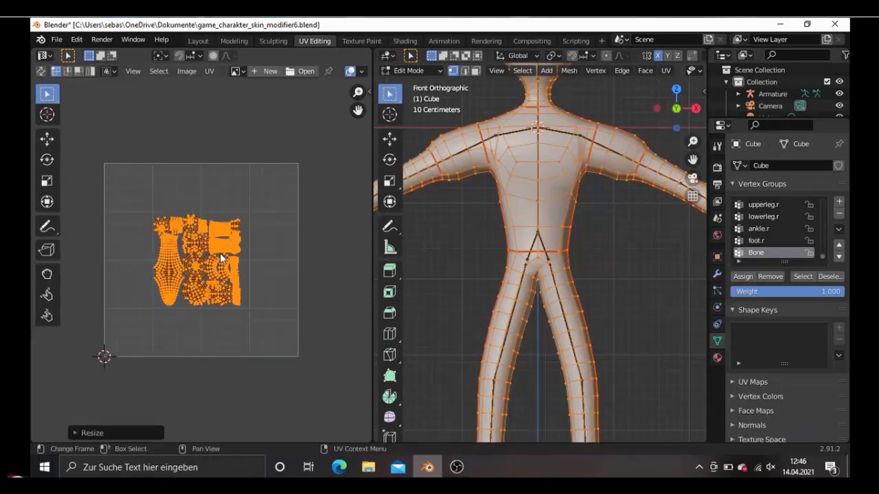
key(g)
click(240, 101)
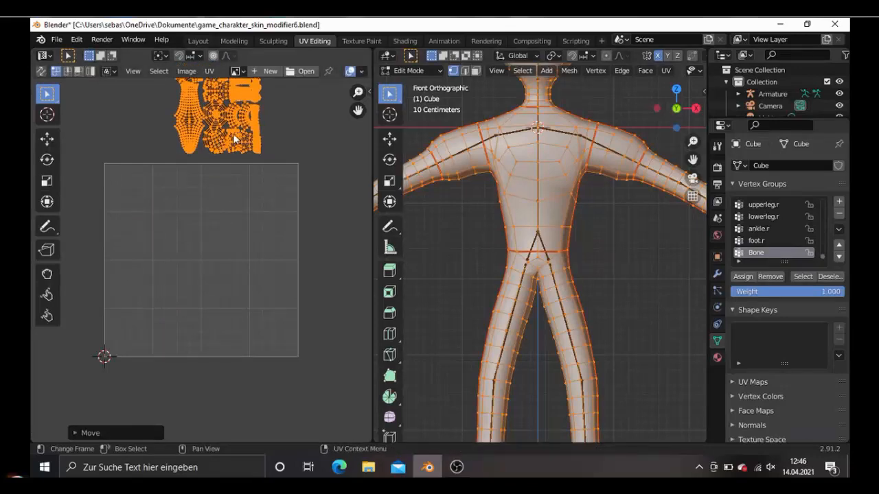
- Open the image Charakter.png from the Textures folder on the Desktop as the UV background
click(300, 71)
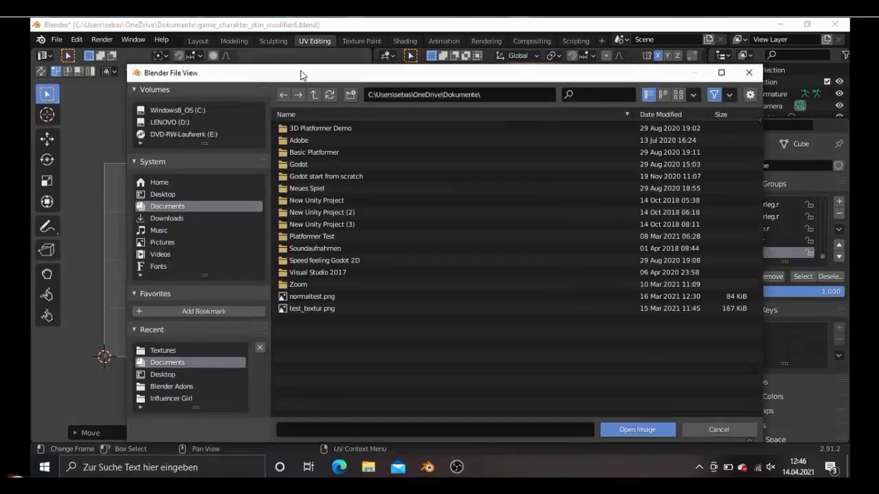
click(168, 195)
click(300, 256)
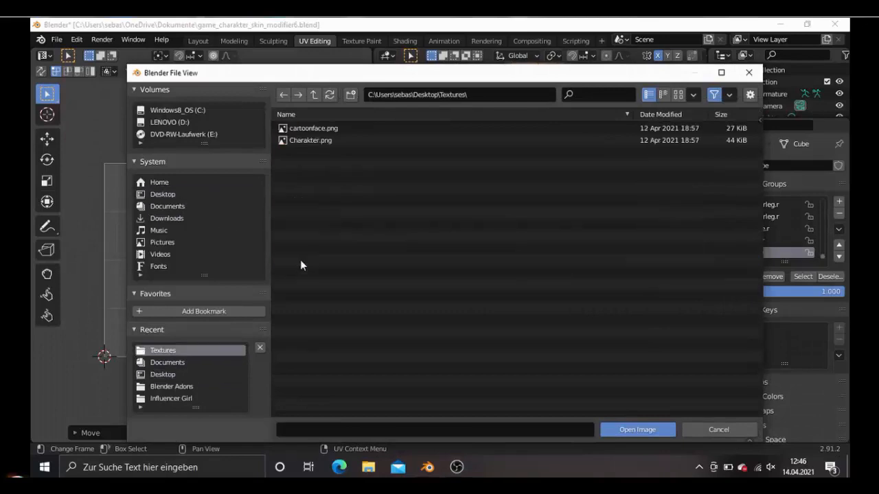
click(321, 137)
click(628, 428)
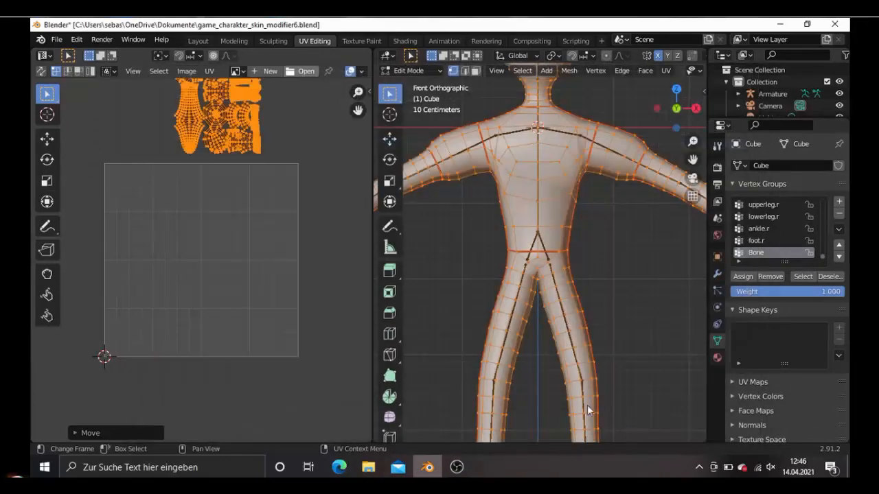
scroll(297, 287, down, 5)
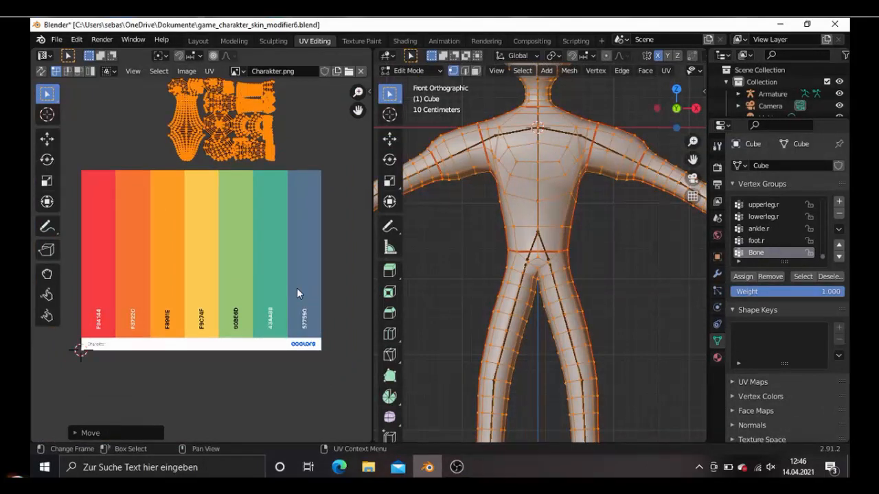
- Switch the character to Object Mode and show its material settings
click(434, 72)
click(426, 84)
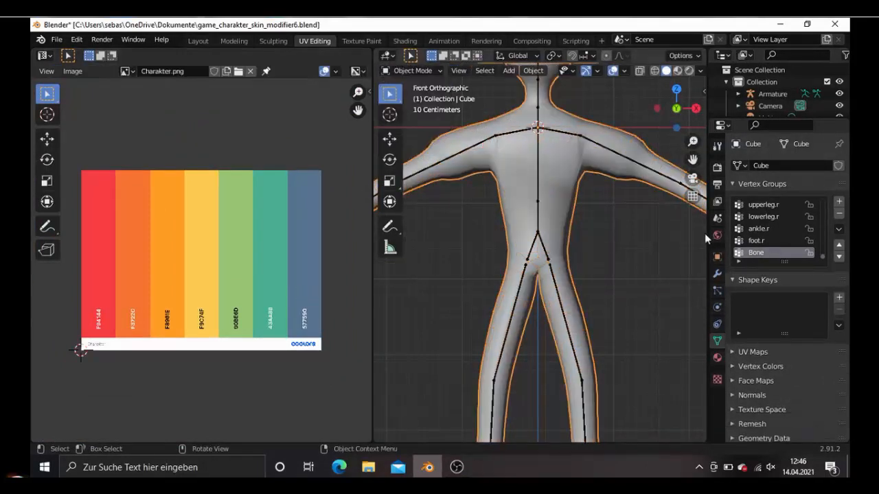
click(717, 357)
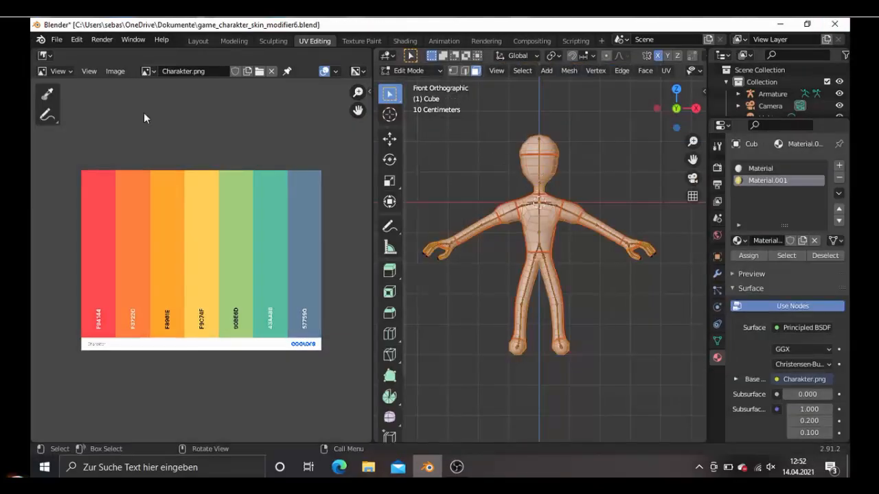
- Change the editor showing Charakter.png to the UV Editor so the islands can be placed on the palette
click(60, 72)
click(62, 98)
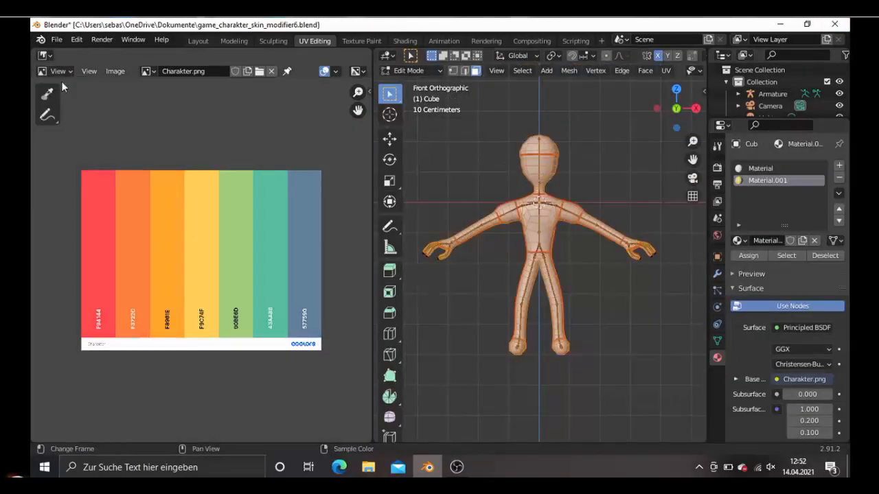
click(46, 56)
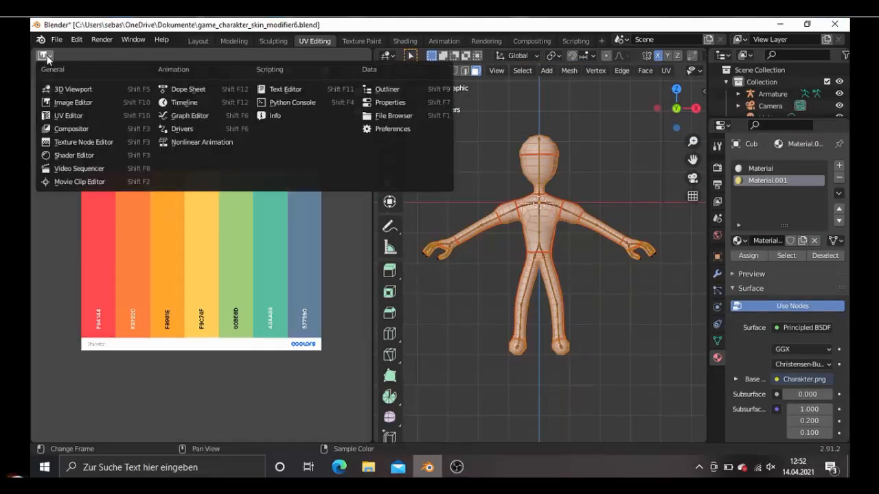
click(68, 115)
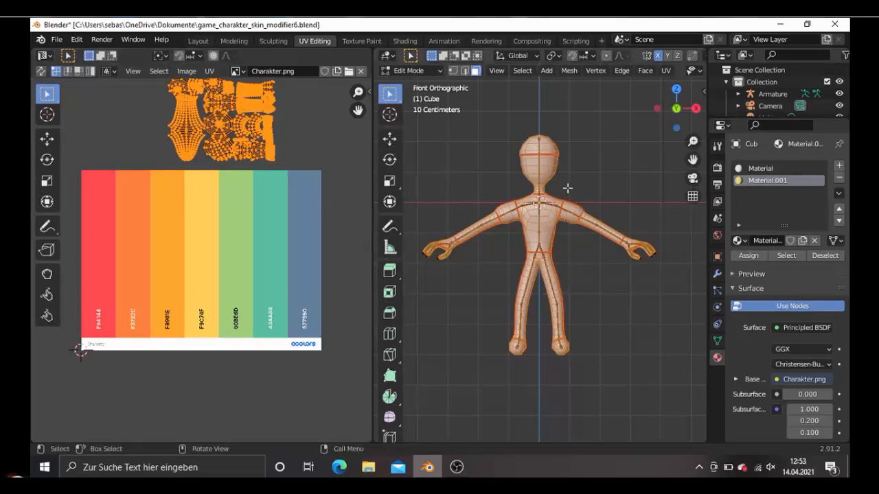
- In the right side view with X-ray on, circle-select only the face and neck faces below the head seam
key(KP_3)
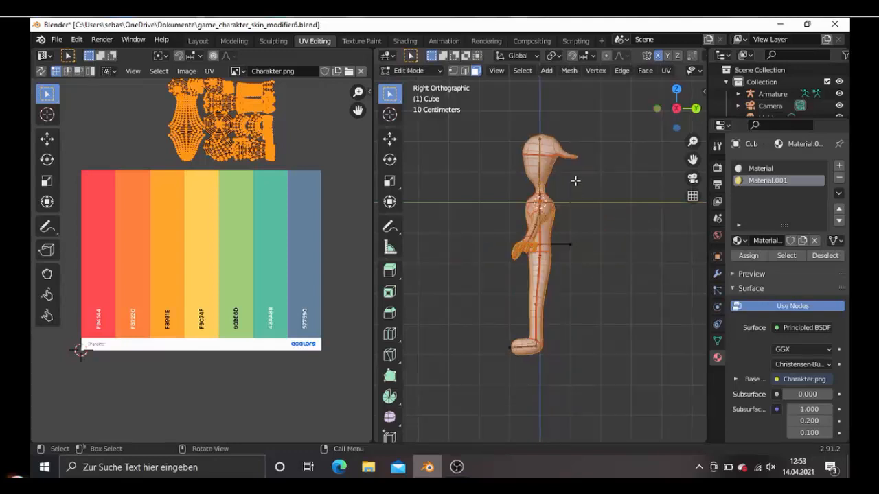
scroll(575, 181, up, 5)
click(603, 187)
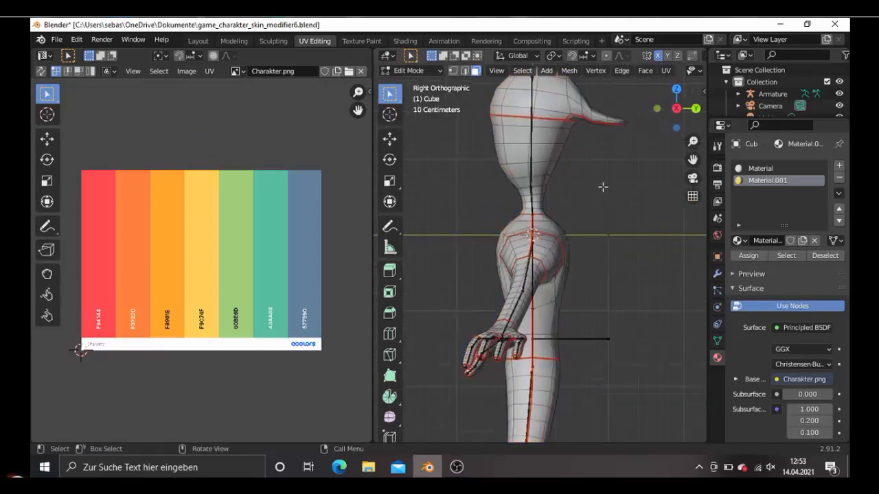
middle_drag(603, 187, 601, 232)
key(KP_1)
key(KP_3)
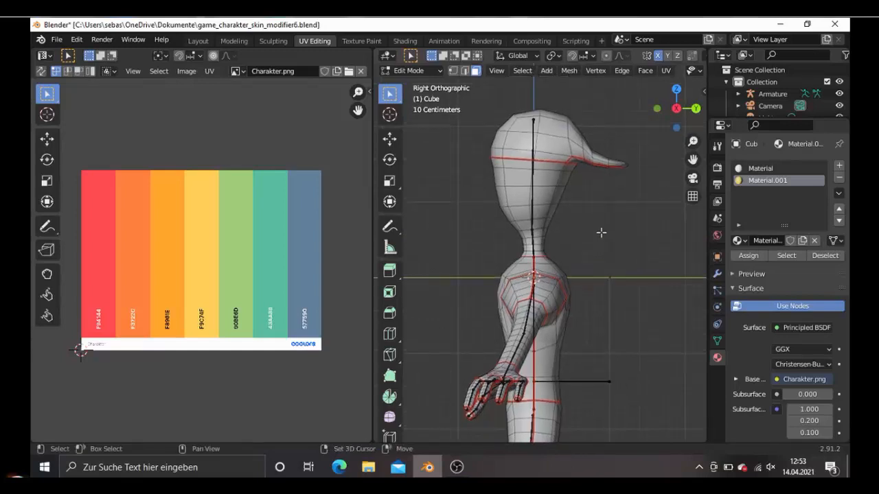
key(alt+z)
key(c)
mouse_move(558, 208)
mouse_down()
mouse_move(500, 182)
mouse_move(509, 202)
mouse_move(556, 191)
mouse_move(534, 229)
mouse_up()
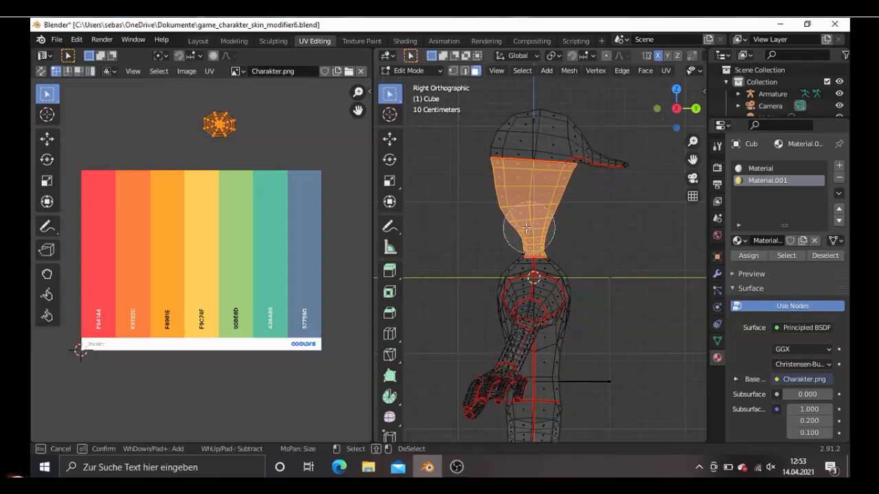
right_click(523, 229)
- In the front view, circle-select forearm faces on the +X arm, adding them to the face and neck selection
key(KP_1)
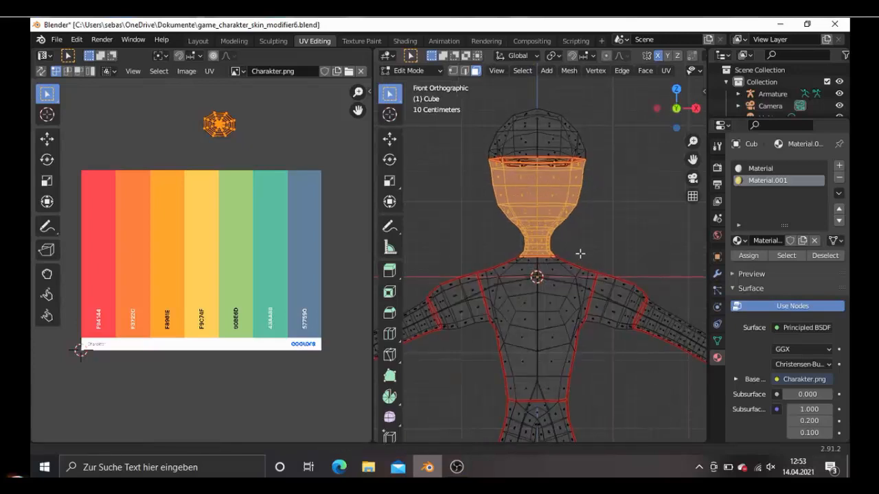
scroll(580, 251, up, 1)
scroll(543, 243, down, 1)
key(c)
mouse_move(608, 289)
mouse_down()
mouse_move(608, 314)
mouse_move(593, 295)
mouse_move(601, 285)
mouse_up()
right_click(600, 285)
scroll(636, 290, up, 5)
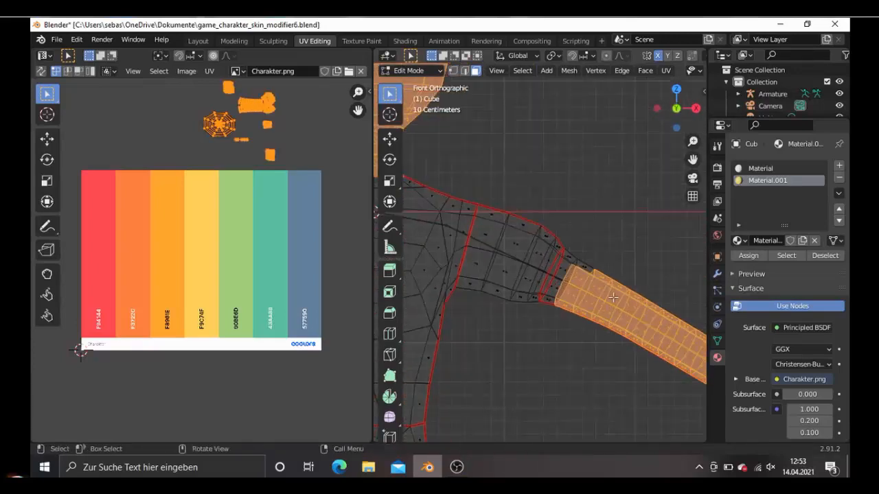
key(f)
- Extend the +X forearm selection with the missing elbow faces so it reaches the sleeve seam
key(c)
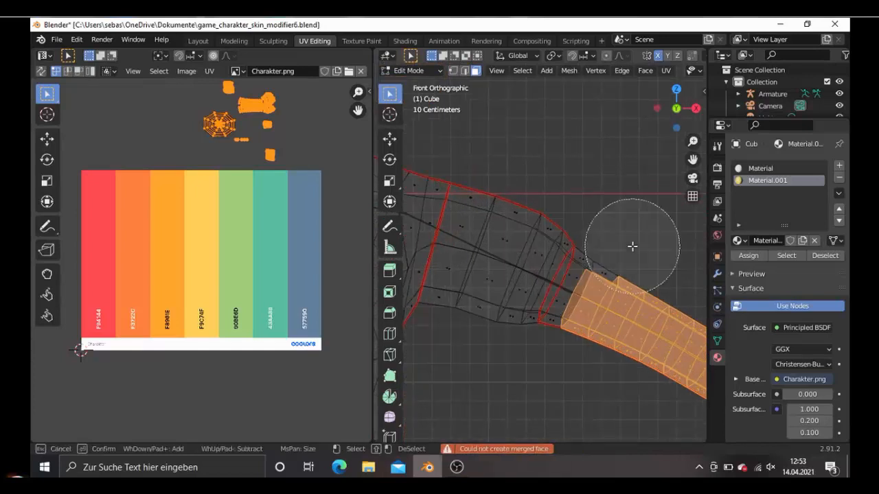
scroll(621, 254, up, 3)
mouse_move(608, 261)
mouse_down()
mouse_move(587, 268)
mouse_move(562, 331)
mouse_up()
right_click(563, 331)
scroll(563, 329, down, 2)
key(ctrl+KP_1)
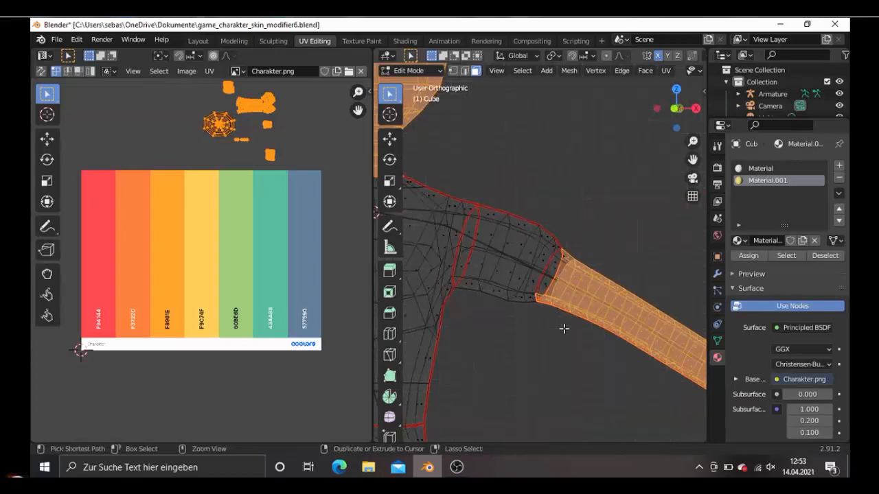
mouse_move(516, 293)
middle_down()
mouse_move(573, 320)
mouse_move(581, 295)
mouse_move(641, 303)
mouse_move(617, 294)
middle_up()
key(c)
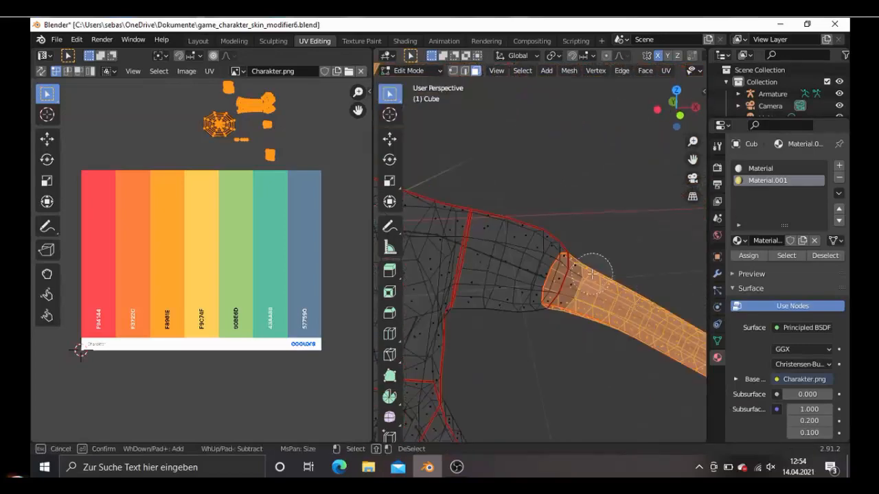
right_click(579, 305)
key(KP_1)
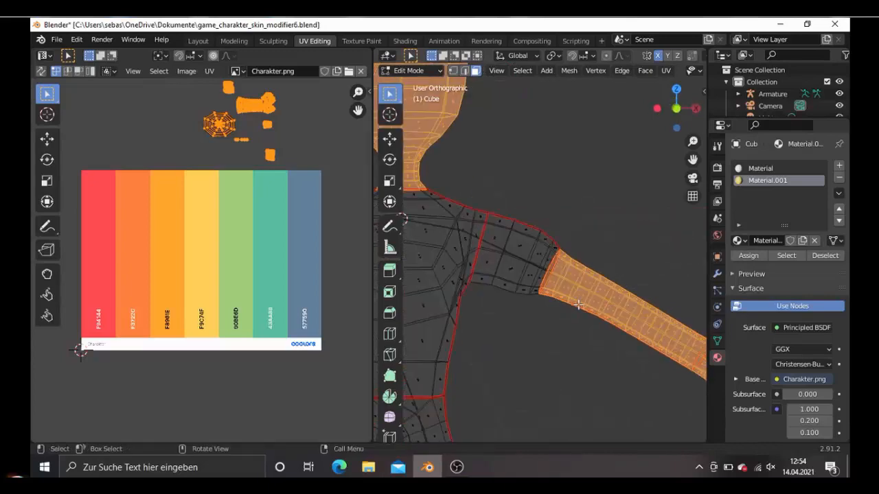
- Add the forearm and hand faces of the -X arm, starting at its sleeve seam, to the selection
scroll(541, 293, down, 3)
shift+middle_drag(540, 293, 551, 294)
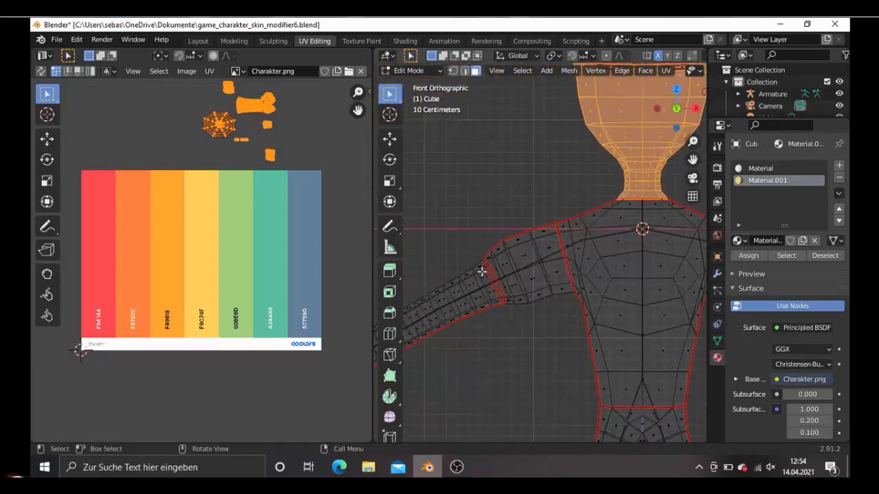
scroll(477, 301, down, 5)
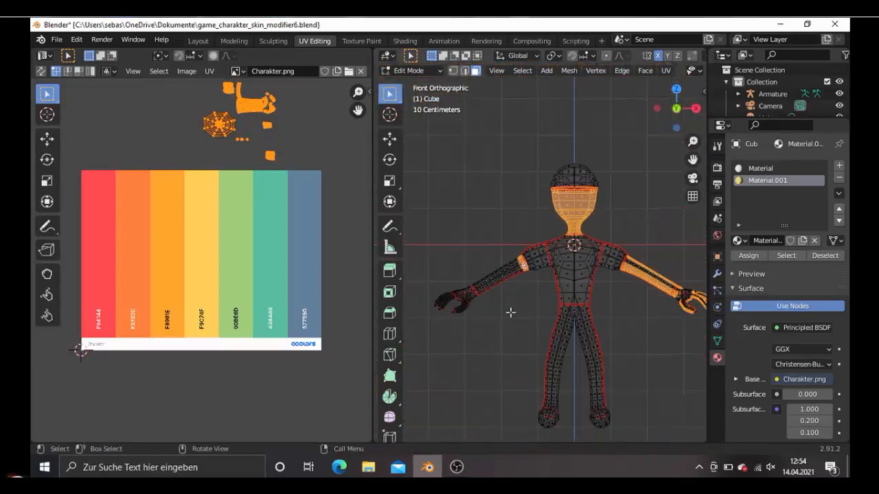
key(c)
mouse_move(467, 304)
mouse_down()
mouse_move(451, 305)
mouse_move(492, 285)
mouse_up()
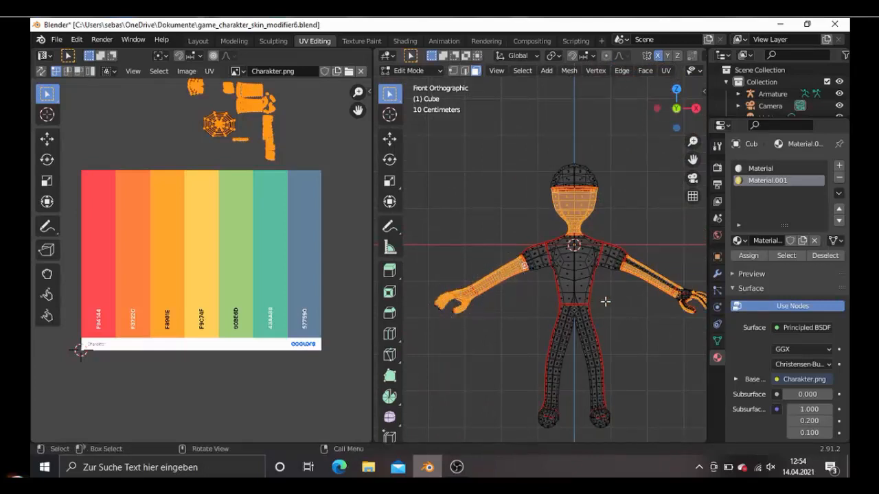
- Add the remaining forearm and hand faces of the +X arm and check the whole skin selection from several sides
shift+middle_drag(604, 300, 541, 289)
mouse_move(626, 294)
mouse_down()
mouse_move(612, 265)
mouse_move(614, 272)
mouse_move(596, 265)
mouse_up()
key(Escape)
scroll(627, 278, up, 5)
scroll(627, 278, up, 1)
key(c)
key(Escape)
scroll(617, 293, down, 5)
middle_drag(585, 269, 550, 252)
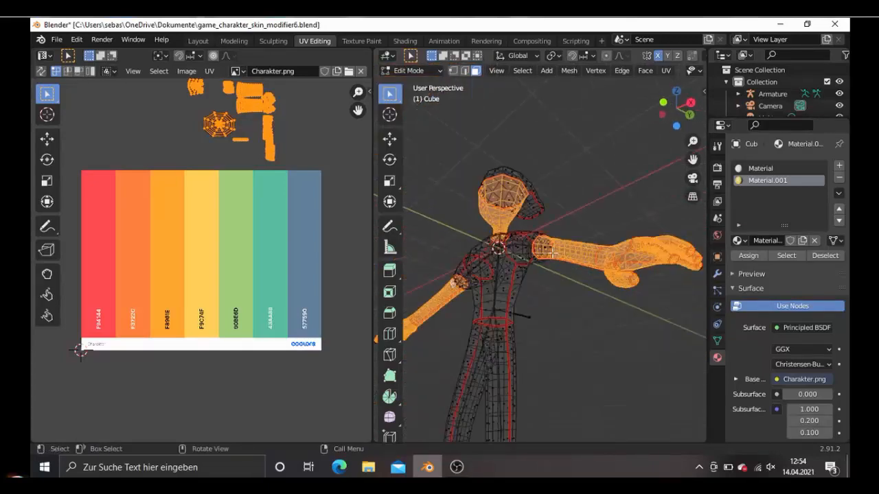
key(KP_1)
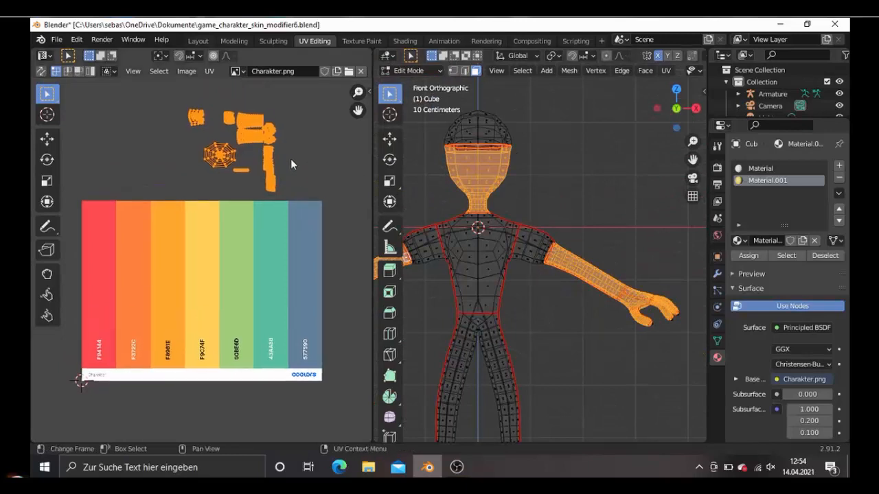
- Move the selected skin islands onto the palette, shrink them, and place them near the upper end of the F8961E stripe
scroll(287, 162, up, 1)
shift+scroll(287, 162, up, 2)
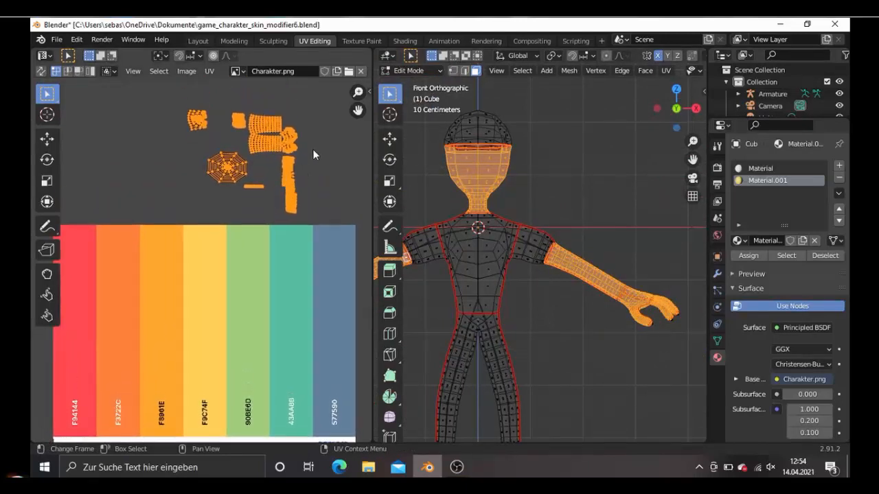
key(g)
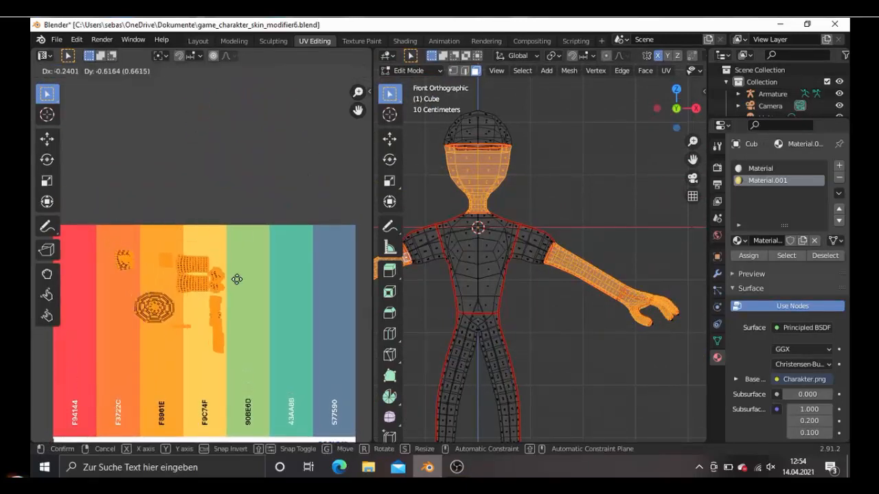
click(257, 283)
key(s)
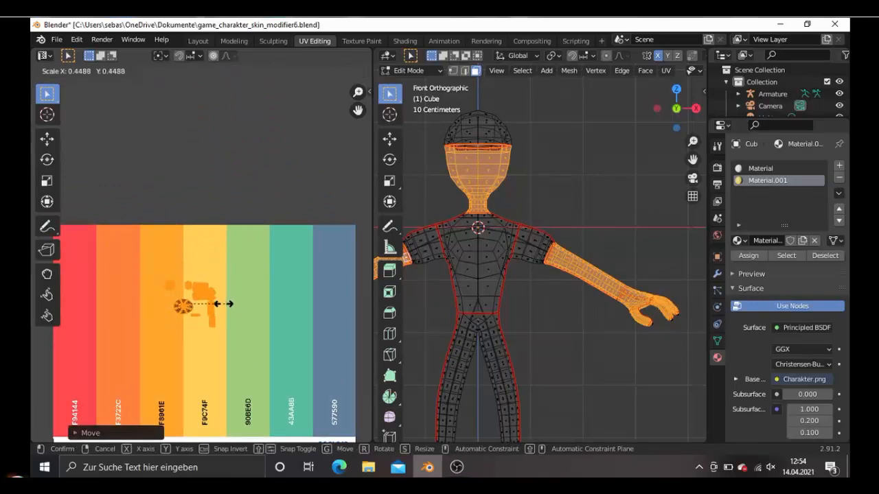
click(220, 307)
key(g)
click(172, 256)
- Resize the skin islands again and position them entirely inside the F8961E stripe
scroll(249, 245, up, 2)
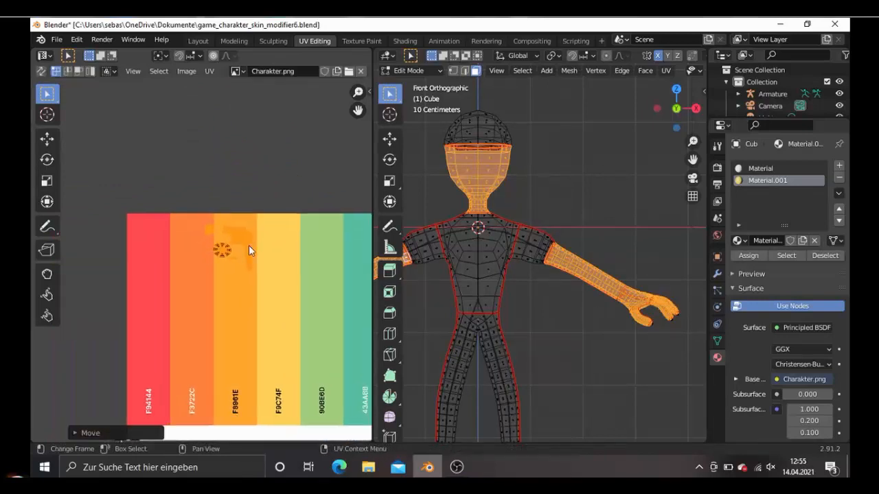
scroll(249, 245, up, 2)
middle_drag(226, 244, 182, 260)
key(s)
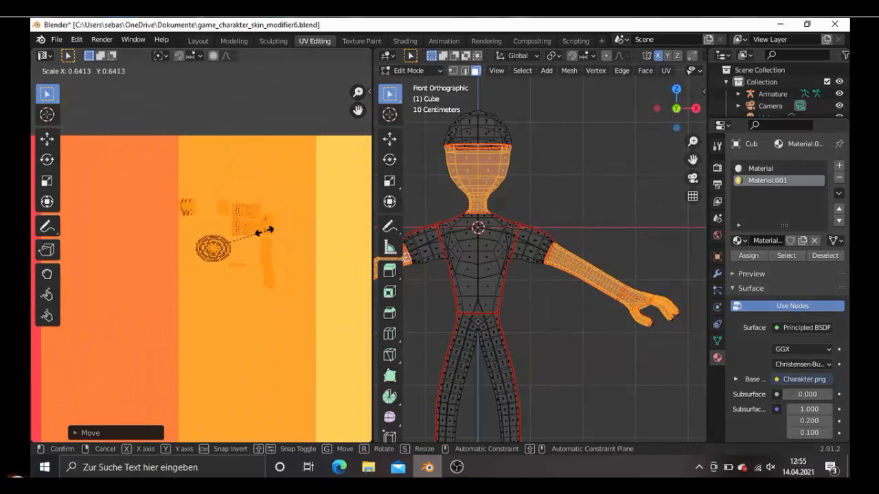
click(276, 215)
key(g)
click(280, 180)
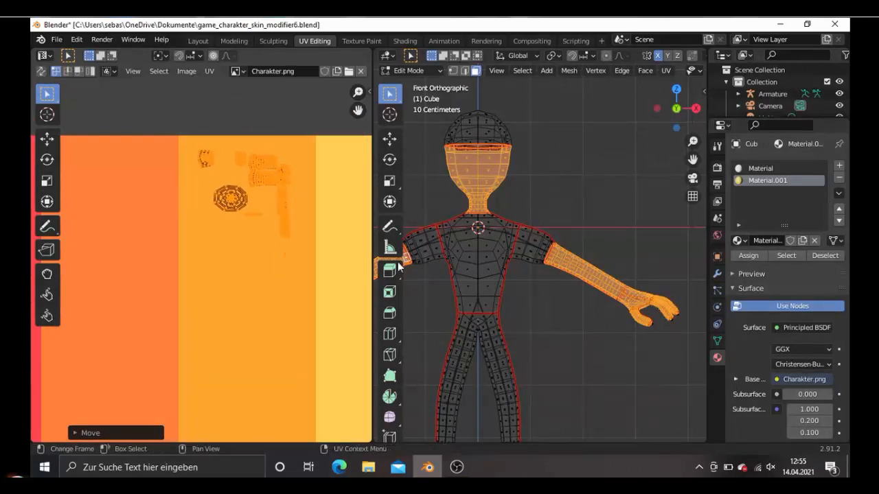
- In the right side view, clear the selection and circle-select all cap faces above the head seam, including the brim
middle_drag(443, 256, 627, 226)
scroll(608, 265, up, 3)
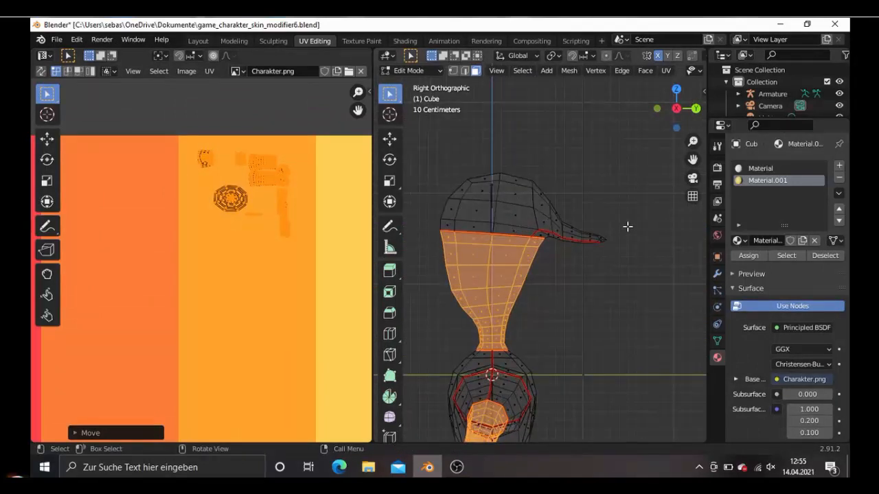
key(alt+a)
key(c)
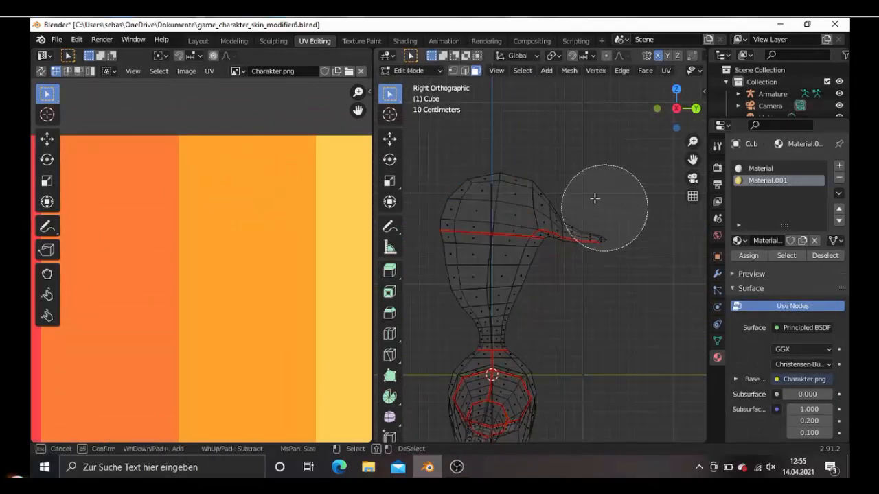
mouse_move(594, 197)
mouse_down()
mouse_move(453, 182)
mouse_move(500, 197)
mouse_move(525, 173)
mouse_move(569, 202)
mouse_move(577, 193)
mouse_move(604, 226)
mouse_up()
right_click(612, 231)
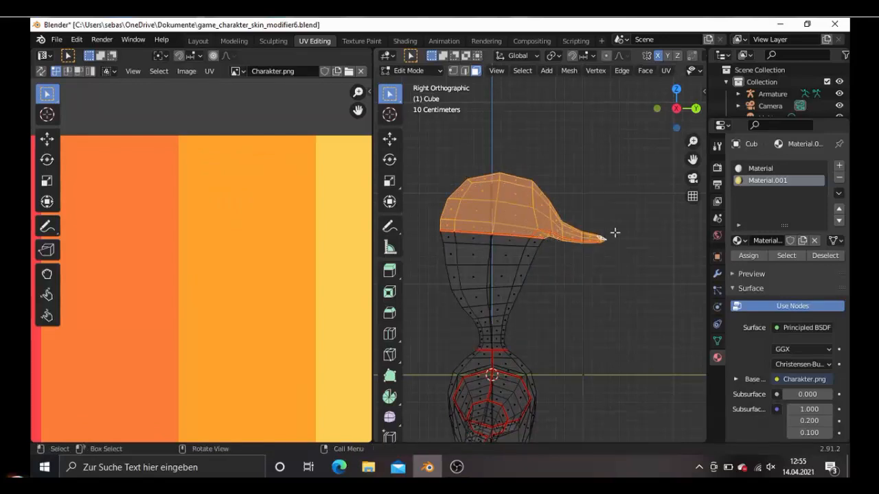
mouse_move(613, 231)
middle_down()
mouse_move(570, 298)
mouse_move(620, 204)
middle_up()
- Move, rotate and shrink the cap islands so that they lie completely inside the teal 43AA8B stripe
scroll(308, 218, down, 5)
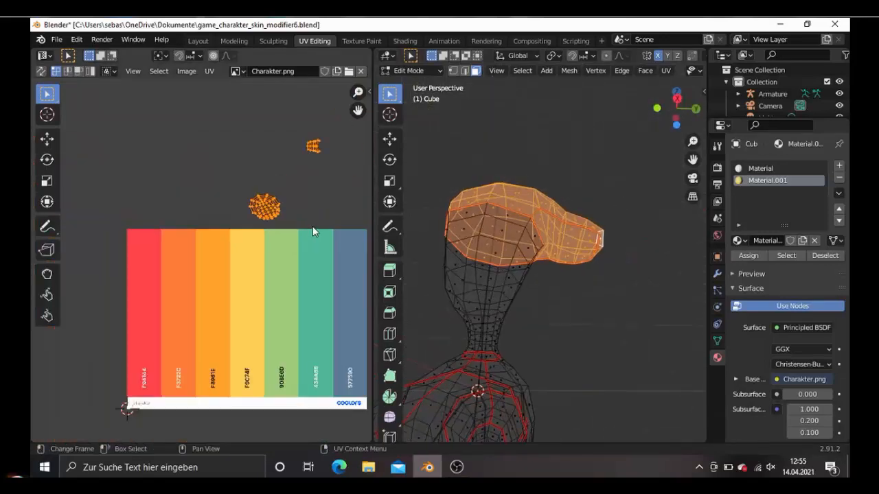
scroll(288, 210, up, 4)
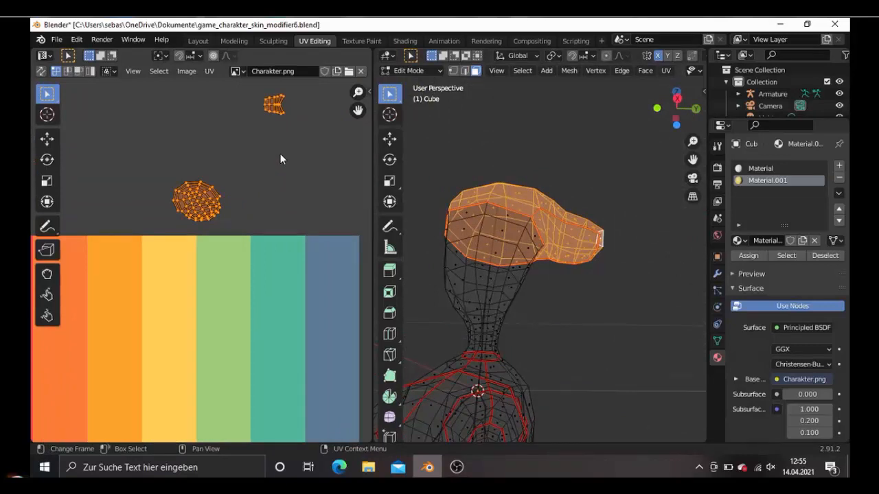
key(g)
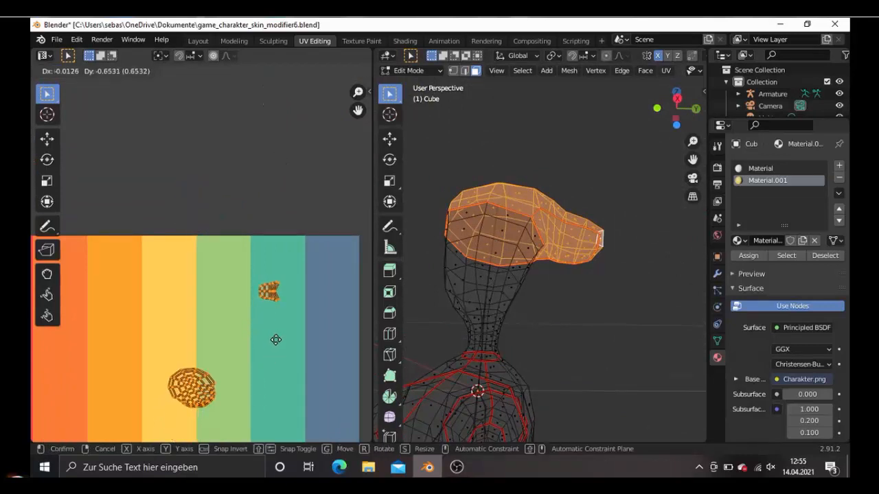
click(275, 339)
key(r)
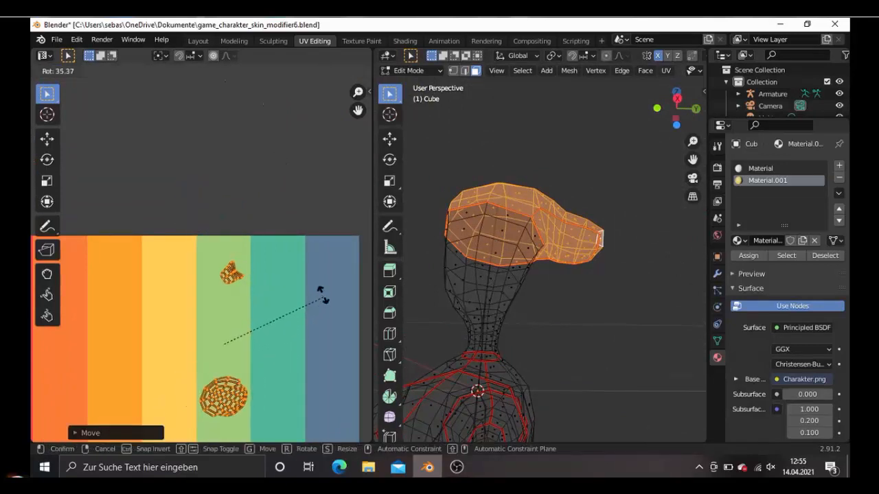
click(251, 318)
key(g)
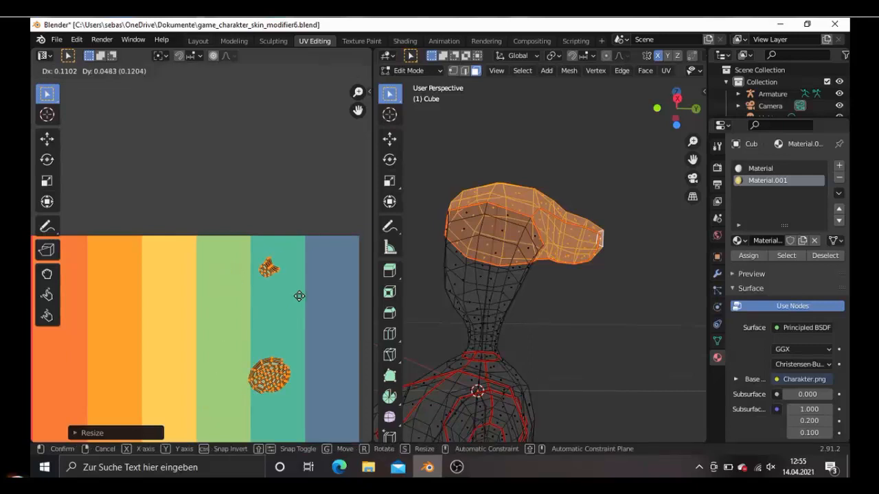
click(298, 293)
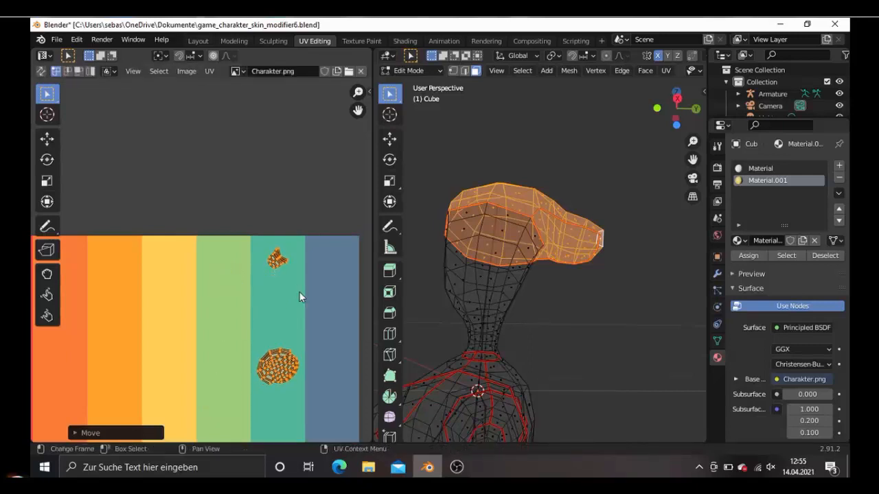
- In the front view, clear the selection and circle-select the torso faces and most of the +X sleeve
middle_drag(473, 330, 514, 351)
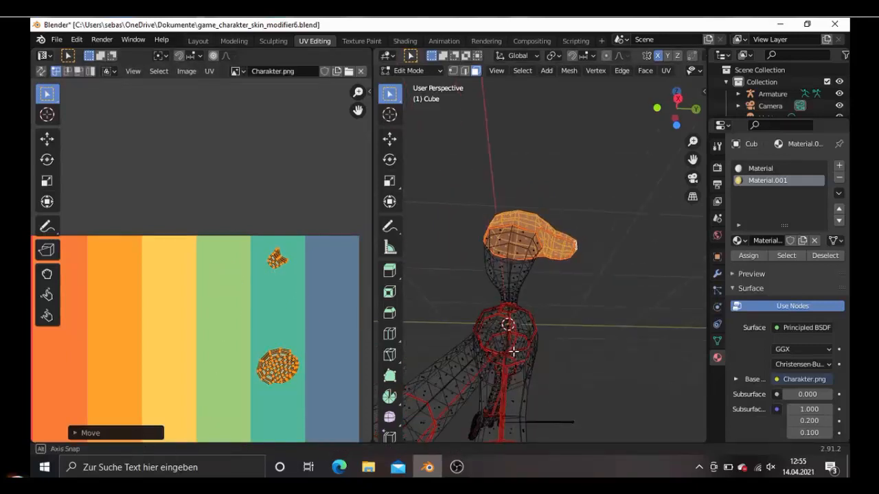
key(KP_3)
key(KP_1)
scroll(512, 353, up, 4)
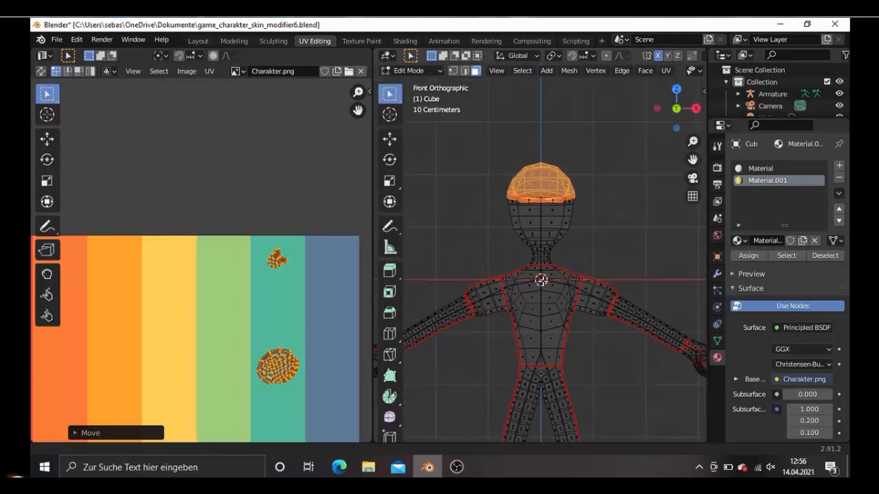
key(alt+a)
key(c)
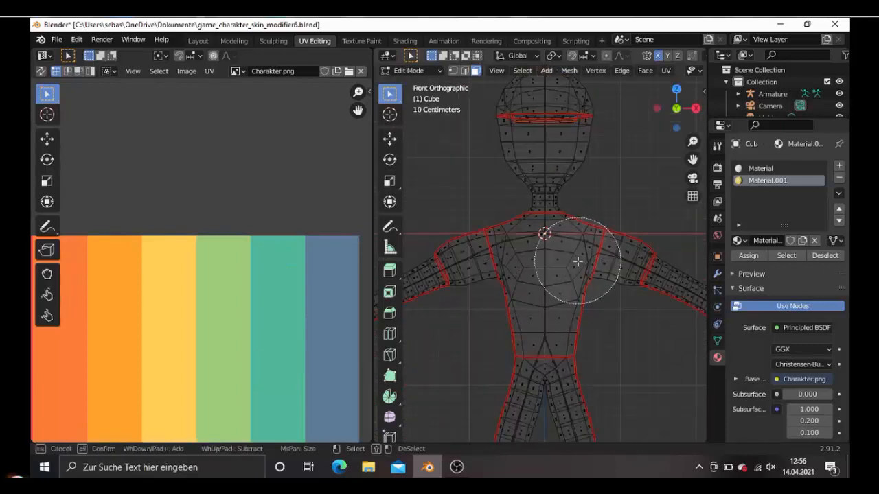
mouse_move(545, 265)
mouse_down()
mouse_move(523, 266)
mouse_move(522, 240)
mouse_move(505, 254)
mouse_move(596, 256)
mouse_move(610, 221)
mouse_move(543, 306)
mouse_move(520, 313)
mouse_move(580, 316)
mouse_up()
right_click(580, 316)
scroll(498, 264, up, 2)
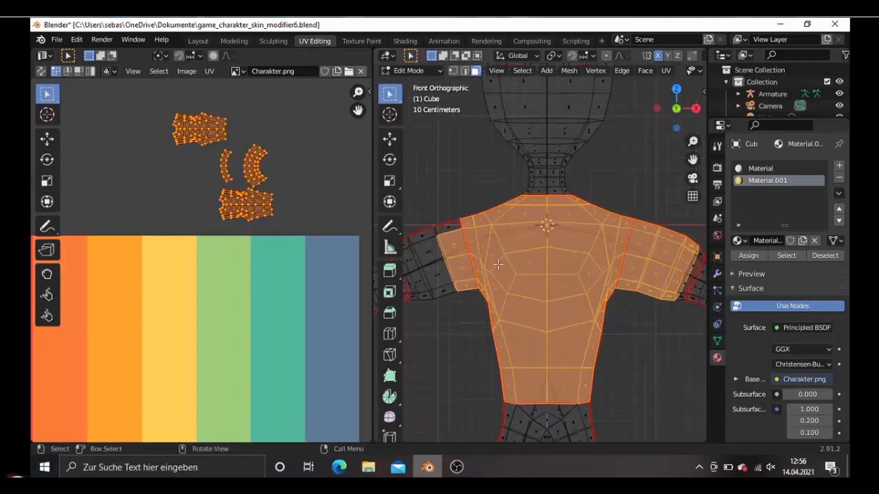
- Add all faces of the -X sleeve up to its seam to the shirt selection, including those on the back
shift+middle_drag(497, 264, 561, 269)
key(c)
drag(500, 273, 517, 242)
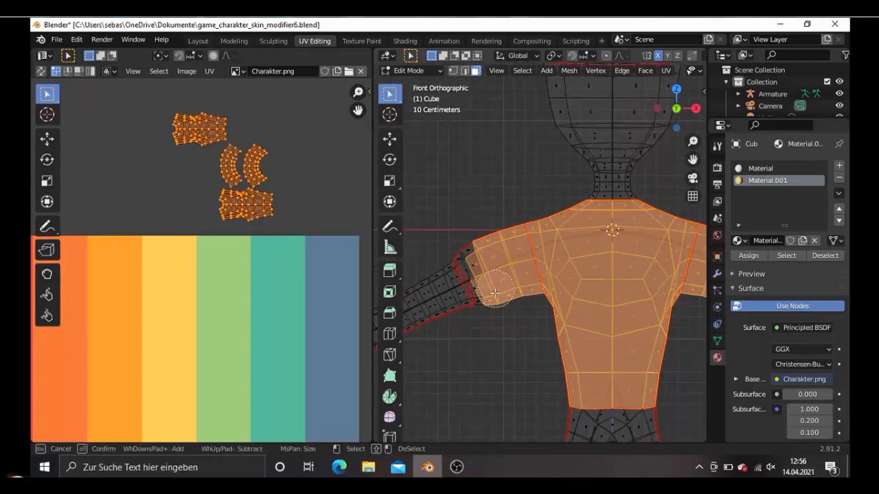
right_click(473, 253)
mouse_move(473, 252)
middle_down()
mouse_move(625, 294)
mouse_move(576, 279)
middle_up()
scroll(575, 278, up, 3)
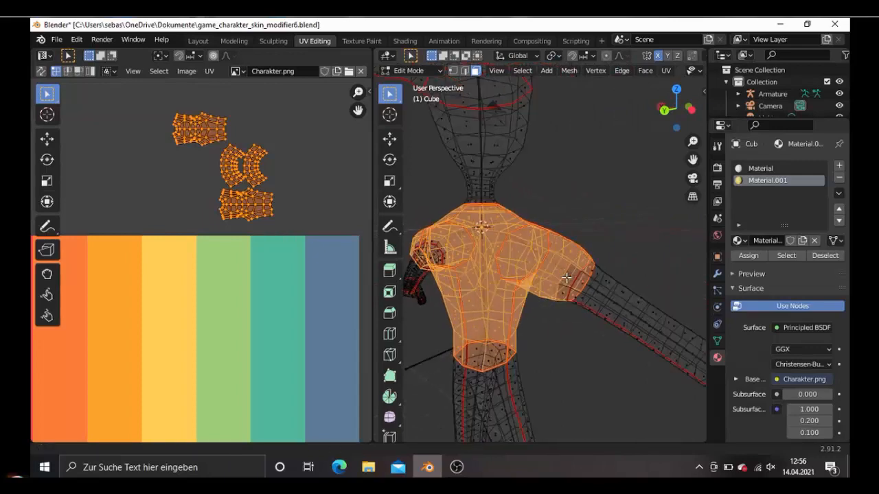
key(c)
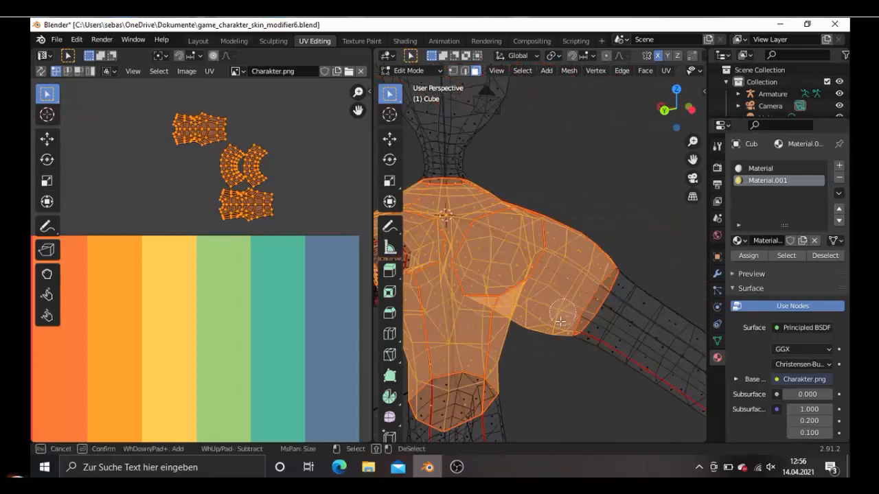
right_click(561, 322)
scroll(554, 308, down, 3)
- In the front view, circle-select the remaining faces of the +X sleeve up to its seam to complete the shirt selection
key(KP_1)
scroll(567, 310, up, 2)
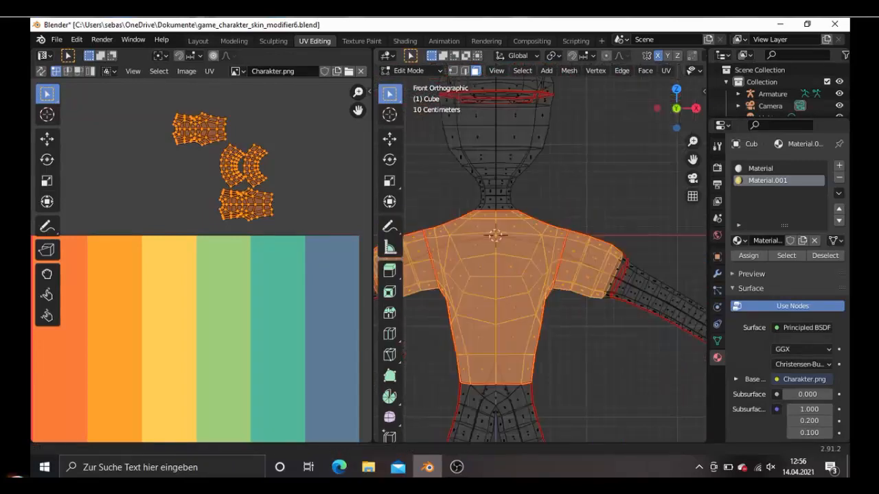
scroll(583, 276, up, 4)
key(c)
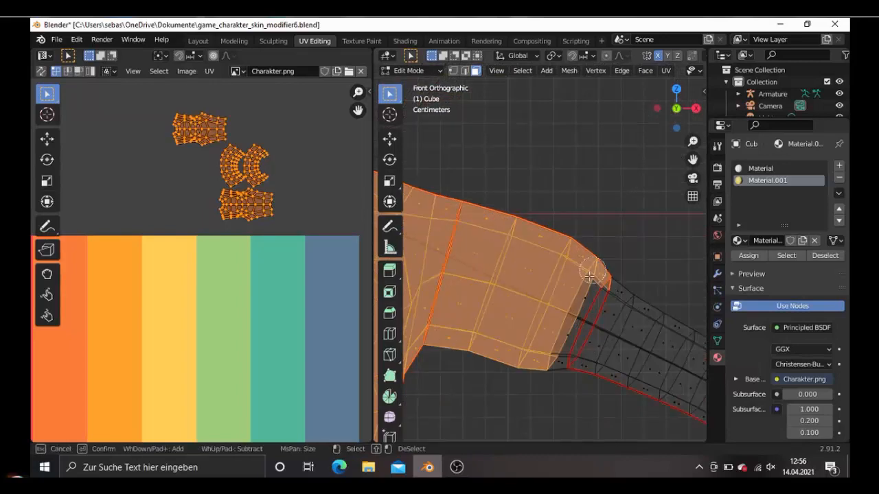
drag(589, 276, 558, 360)
right_click(552, 367)
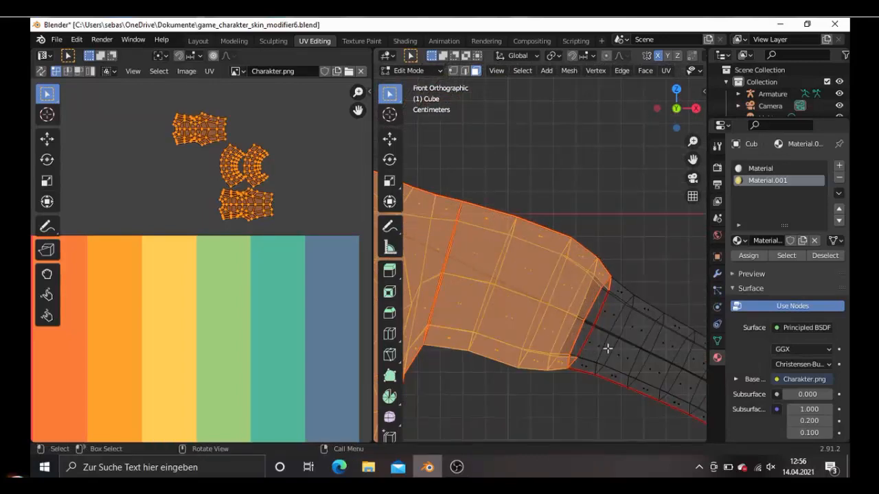
middle_drag(608, 349, 532, 306)
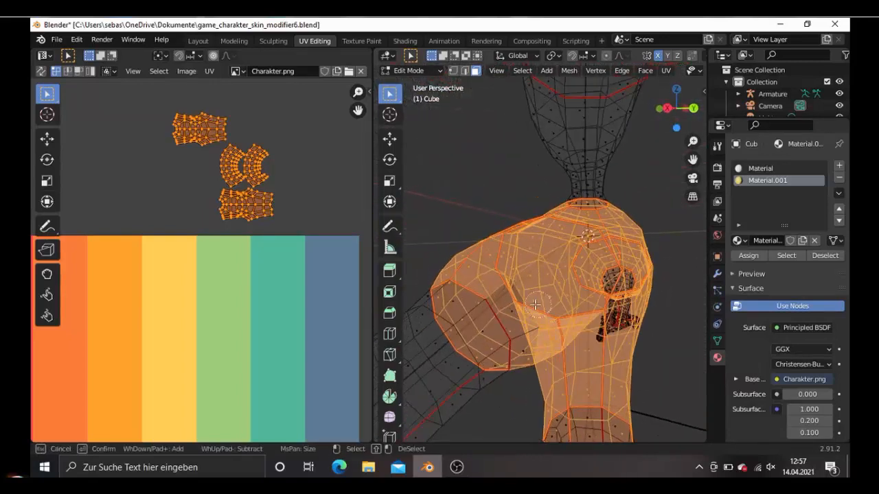
key(c)
right_click(528, 351)
key(KP_1)
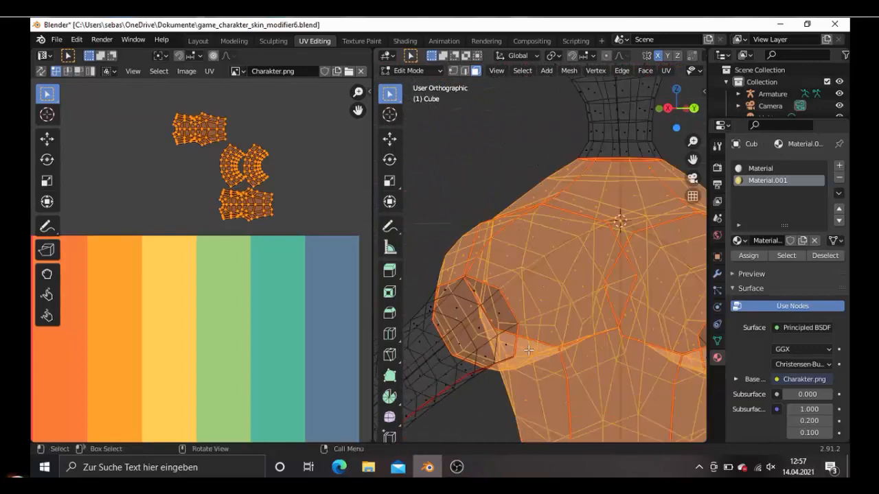
key(Home)
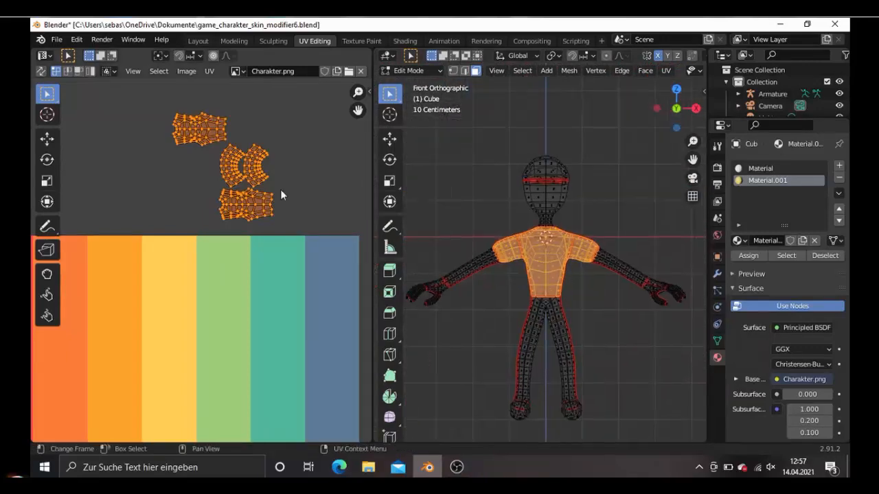
- Shrink the shirt islands and move them onto the red F94144 stripe of the palette
scroll(280, 189, down, 2)
key(g)
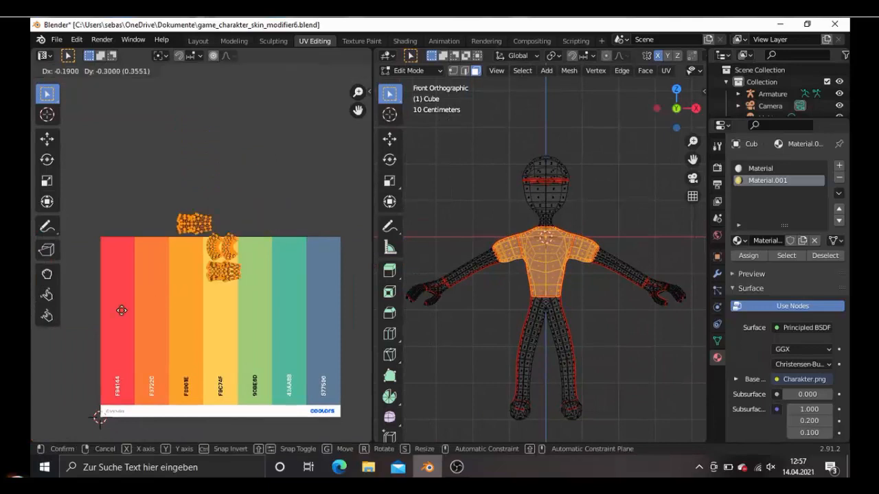
click(137, 300)
scroll(227, 273, up, 3)
key(s)
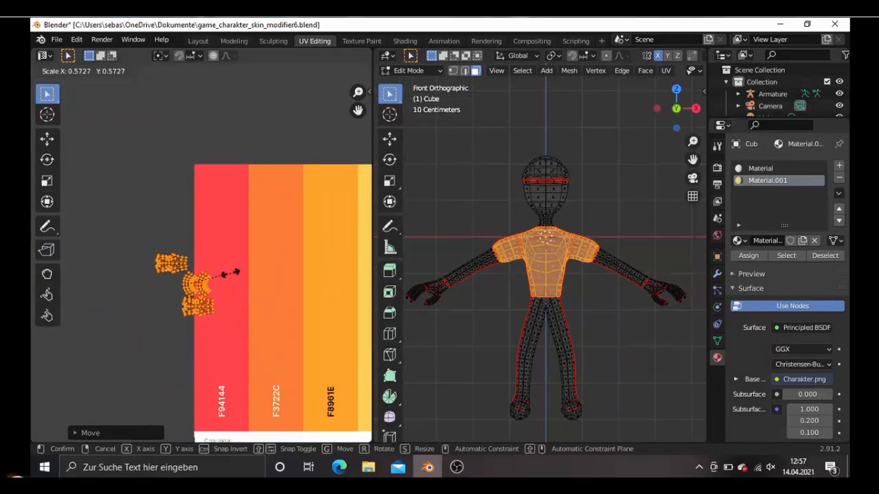
click(245, 232)
key(g)
click(237, 201)
scroll(272, 209, up, 4)
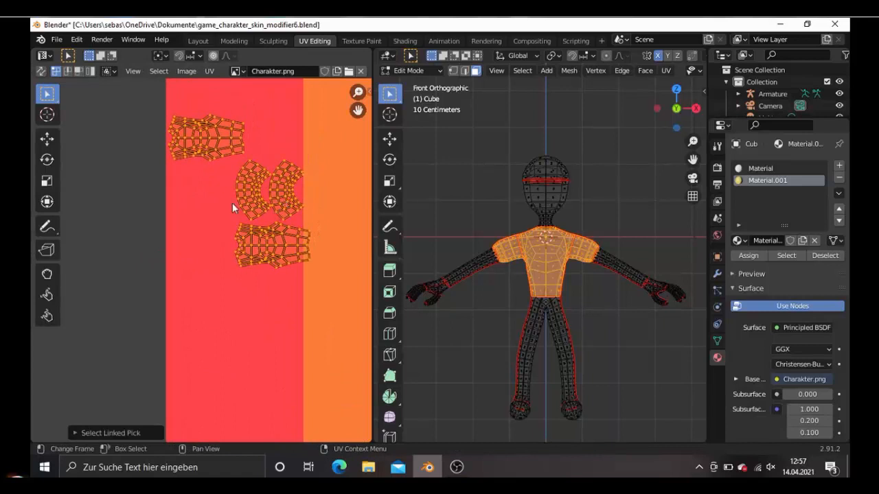
- Scale the shirt islands down slightly more to pull their overhang back into the red F94144 stripe
click(277, 193)
key(l)
key(c)
mouse_move(276, 192)
mouse_down()
mouse_move(213, 161)
mouse_move(261, 237)
mouse_up()
right_click(261, 237)
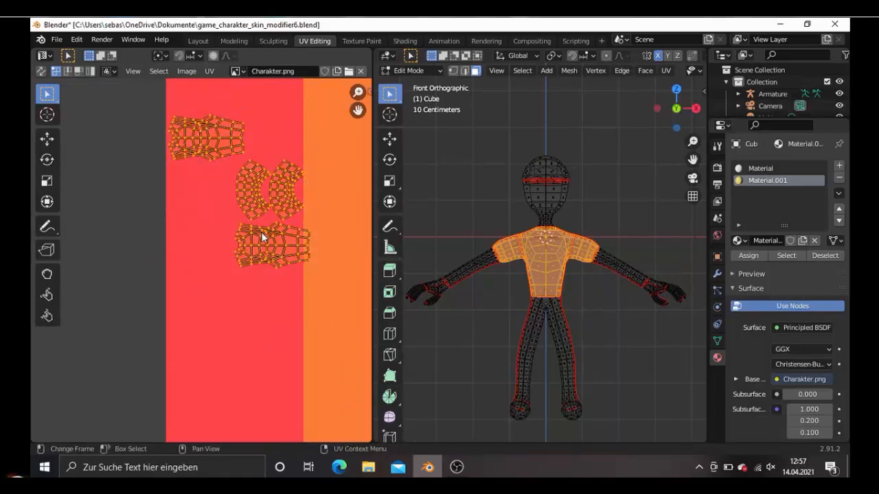
key(s)
click(284, 235)
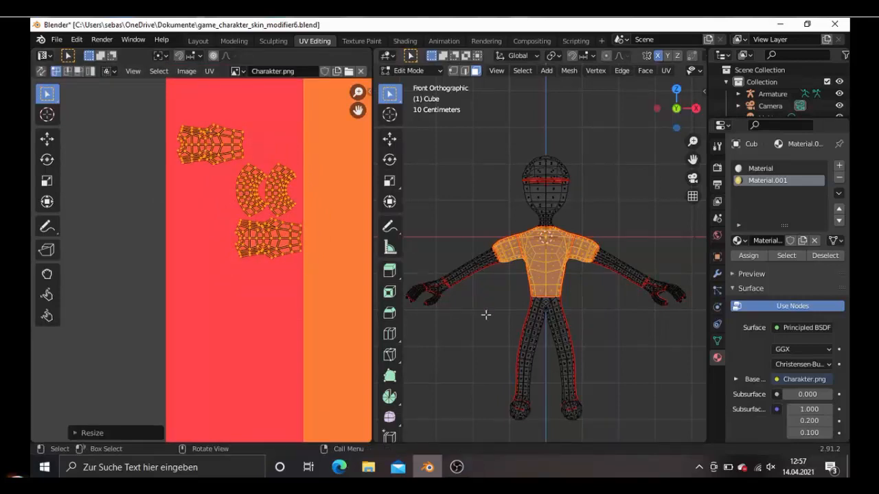
- In the front view, clear the selection and circle-select the faces of both legs from the waist seam to just above the ankles
scroll(578, 333, up, 3)
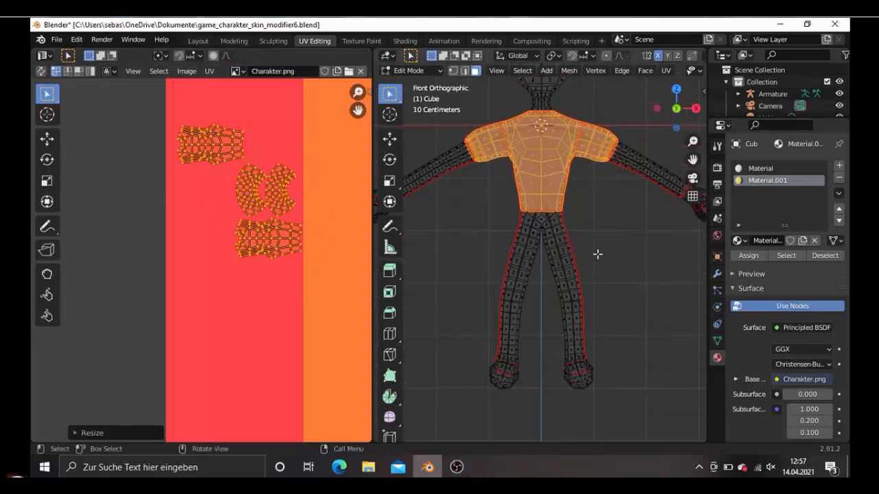
key(alt+a)
scroll(600, 254, up, 2)
key(c)
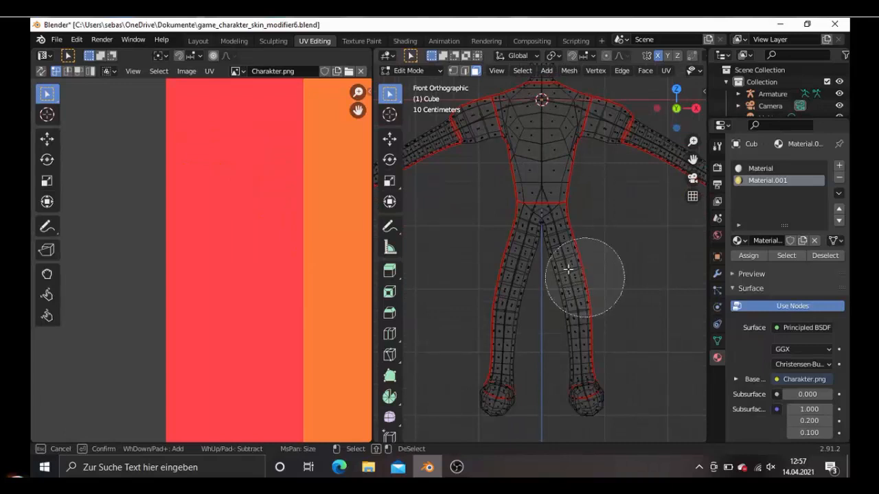
mouse_move(568, 269)
mouse_down()
mouse_move(533, 265)
mouse_move(517, 236)
mouse_move(563, 251)
mouse_move(528, 313)
mouse_move(508, 328)
mouse_move(559, 338)
mouse_move(547, 328)
mouse_up()
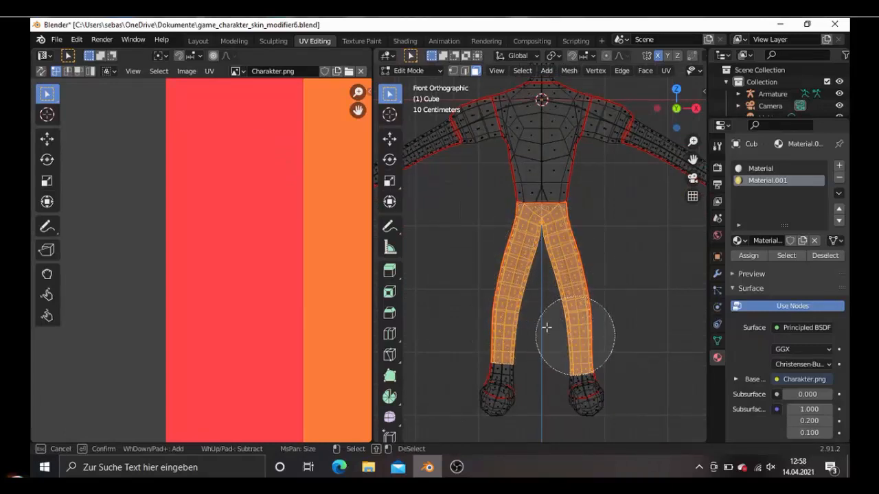
right_click(523, 328)
- In the right side view, add the ankle faces down to the shoe seams to the trouser selection and check both feet
key(KP_3)
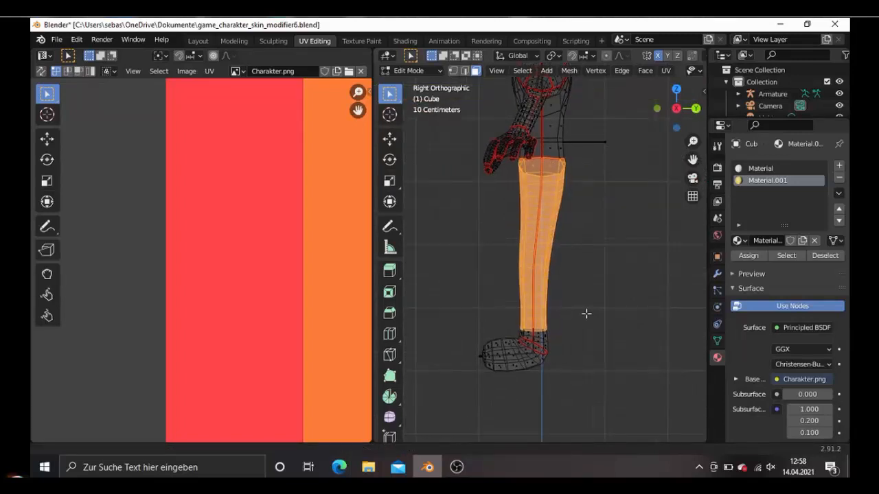
scroll(586, 322, up, 4)
shift+middle_drag(588, 333, 590, 275)
scroll(590, 274, up, 1)
key(v)
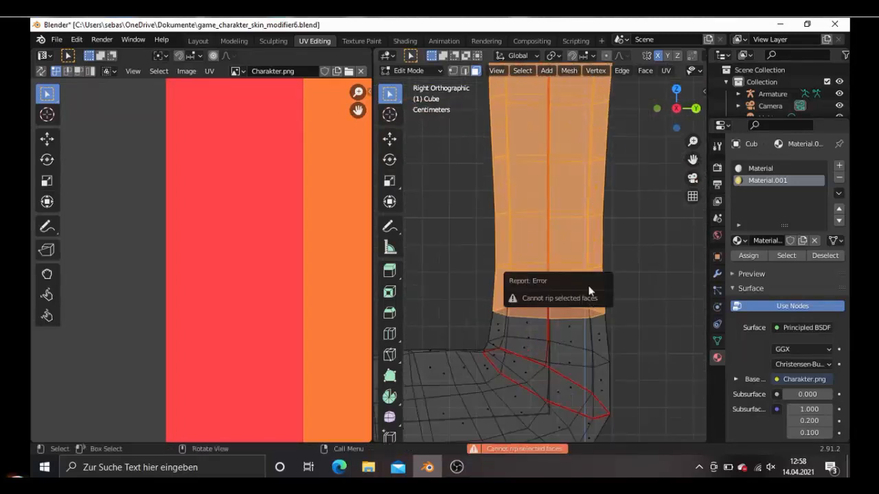
key(c)
mouse_move(598, 322)
mouse_down()
mouse_move(569, 334)
mouse_move(512, 307)
mouse_move(570, 343)
mouse_move(604, 344)
mouse_move(611, 361)
mouse_up()
key(Escape)
scroll(612, 361, down, 5)
middle_drag(612, 361, 610, 349)
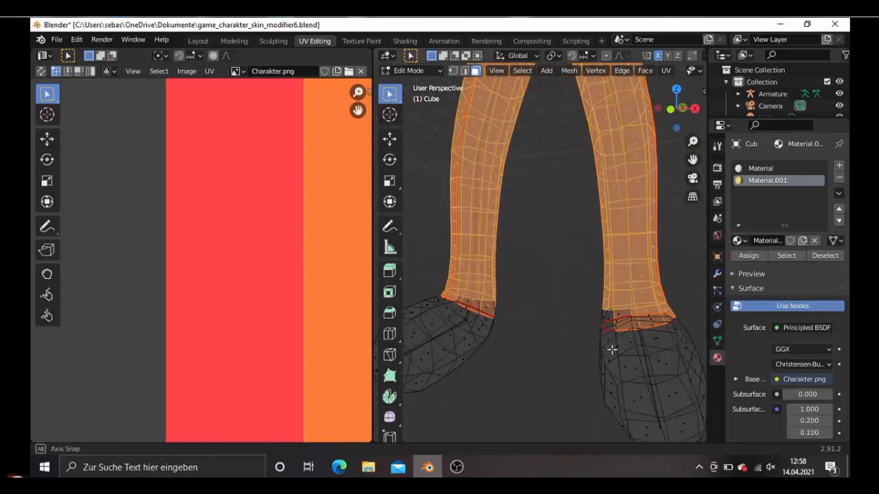
scroll(611, 349, down, 3)
key(KP_3)
key(KP_1)
- Scale the trouser island down and move it completely inside the blue 577590 stripe
scroll(359, 302, down, 6)
scroll(300, 271, up, 4)
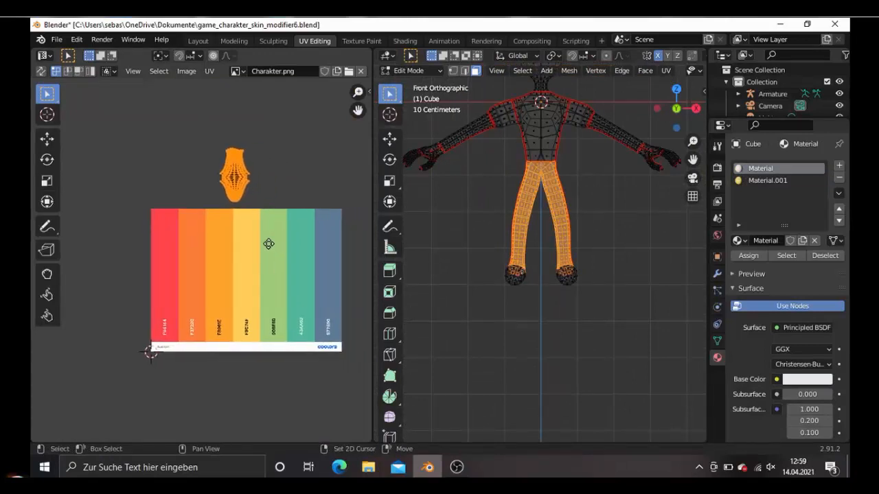
key(s)
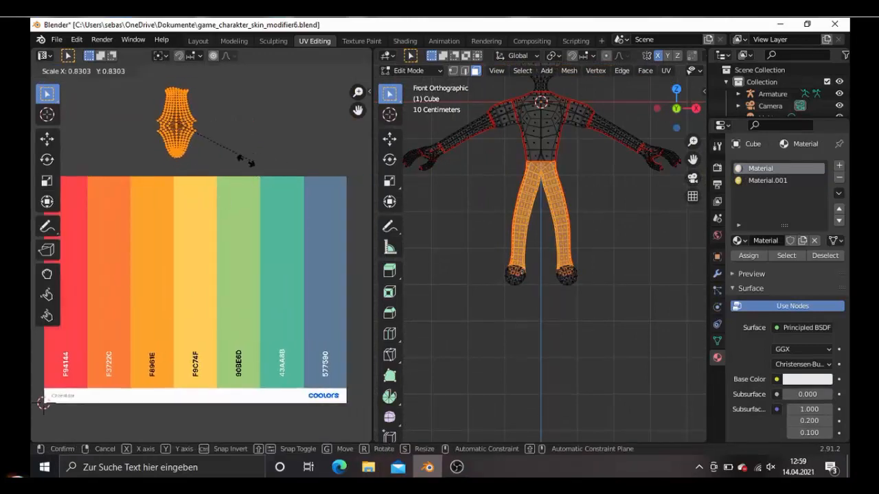
click(240, 153)
key(g)
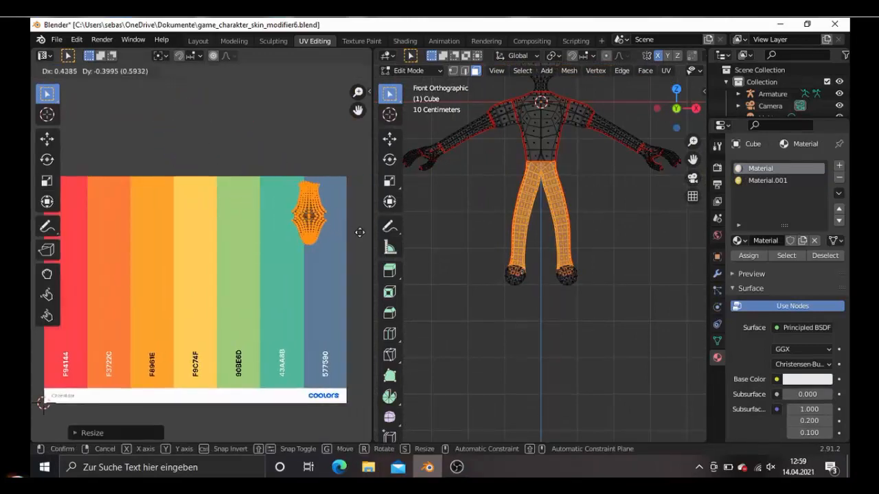
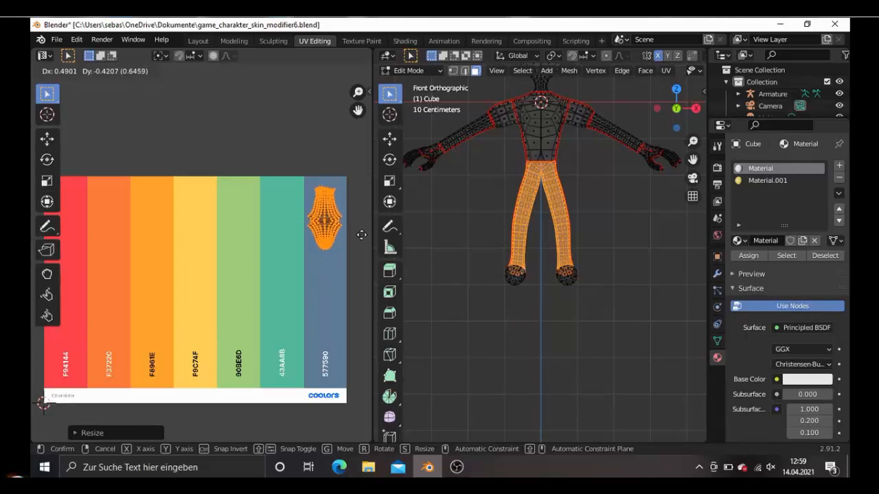
click(358, 243)
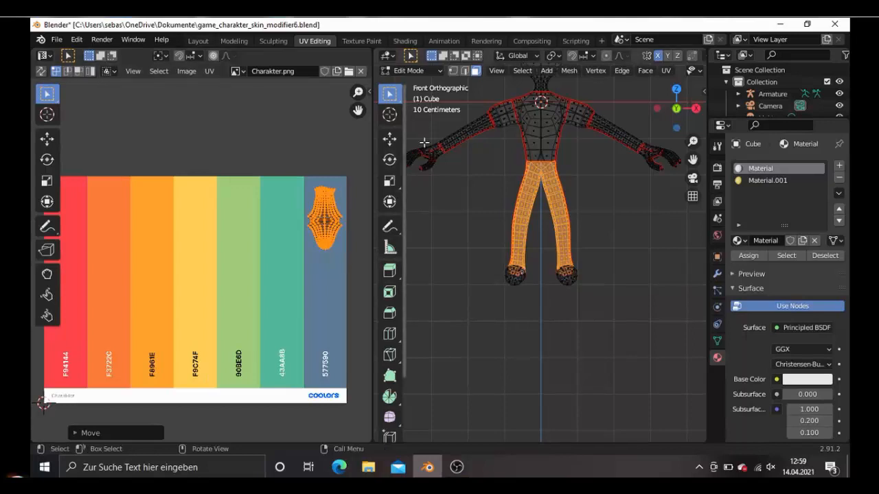
click(428, 72)
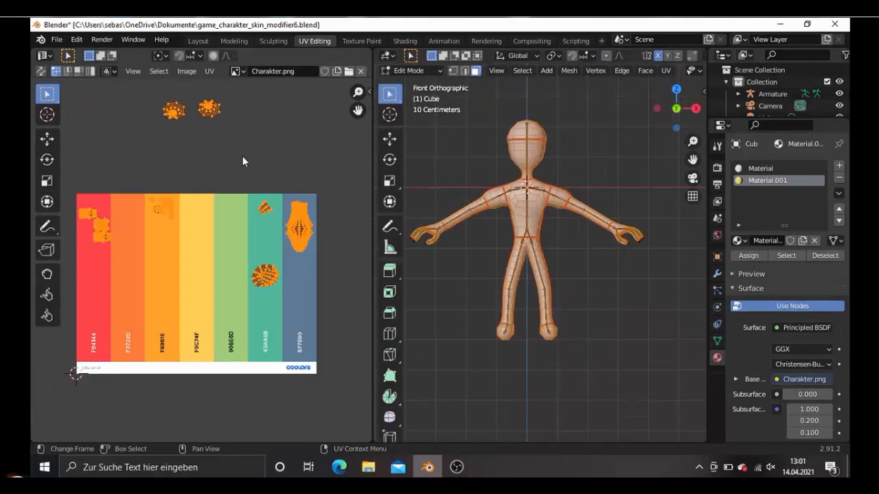
- In the right side view, clear the selection, turn on X-ray and circle-select all shoe faces below the ankle seams
middle_drag(571, 261, 528, 266)
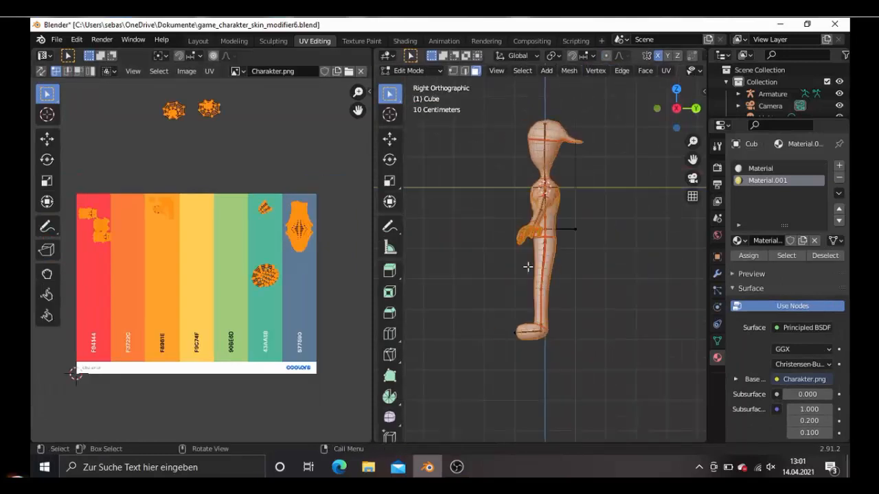
scroll(549, 285, up, 4)
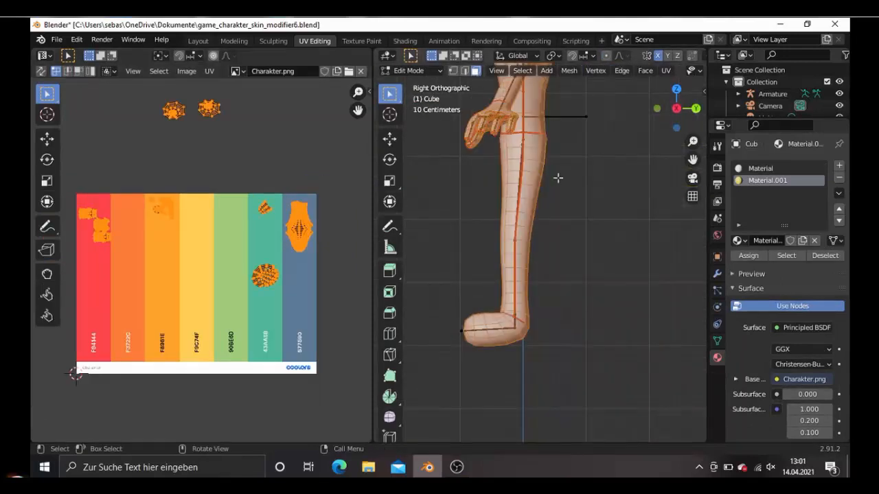
click(522, 346)
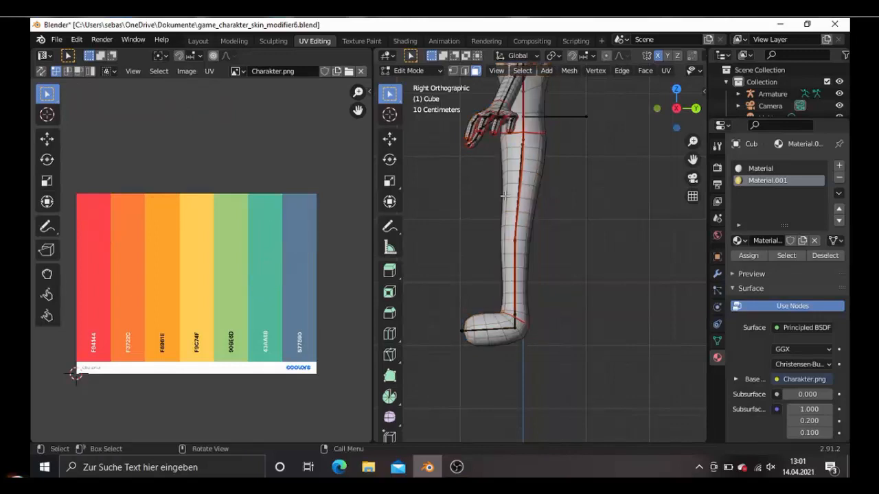
key(alt+z)
key(c)
mouse_move(489, 353)
mouse_down()
mouse_move(474, 327)
mouse_move(503, 345)
mouse_up()
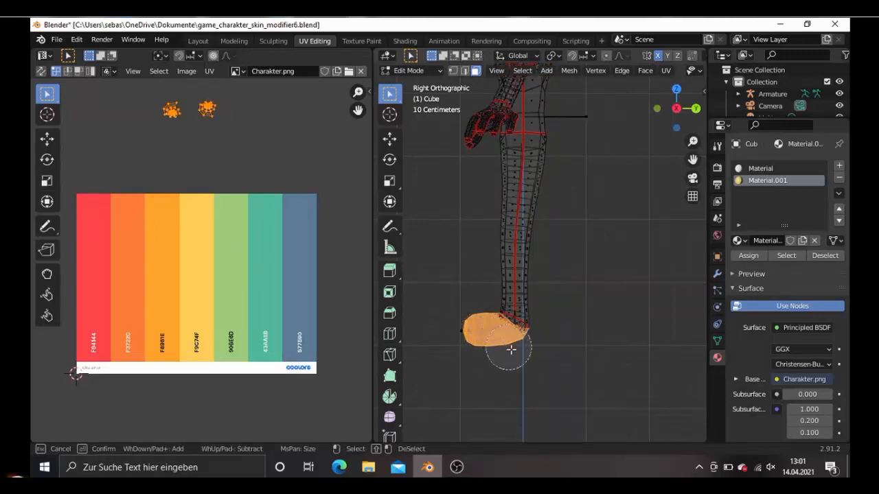
right_click(511, 350)
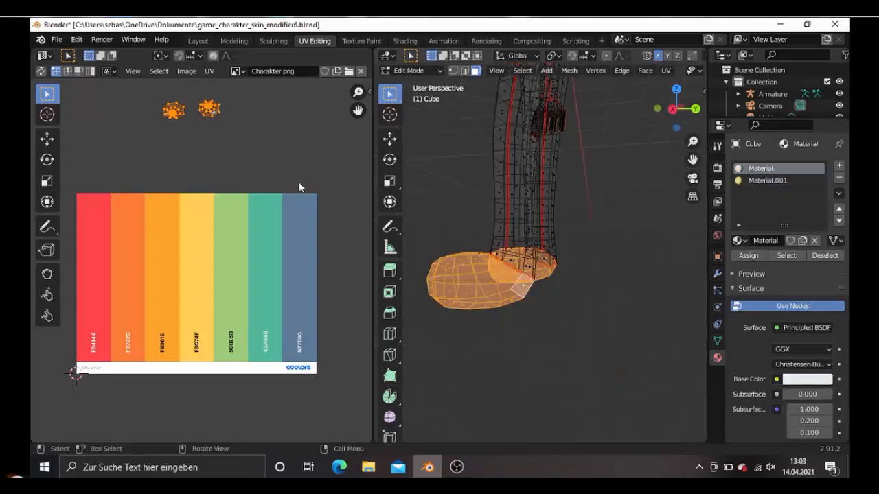
- Move, resize and rotate the shoe islands so that they lie completely inside the white strip below the colour stripes
key(g)
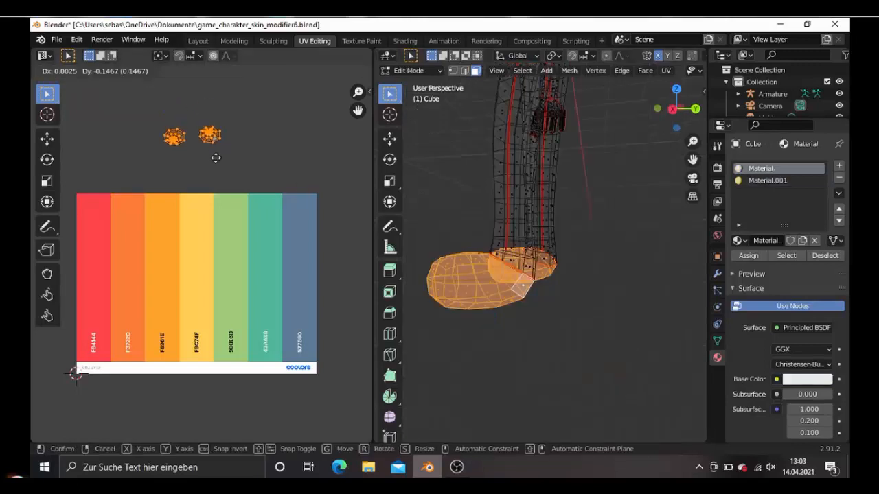
click(236, 383)
scroll(227, 374, up, 5)
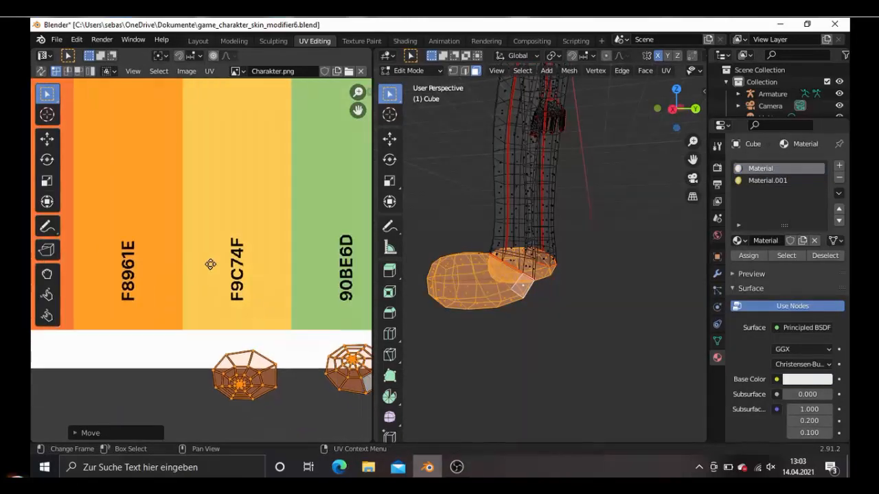
scroll(210, 264, up, 3)
key(s)
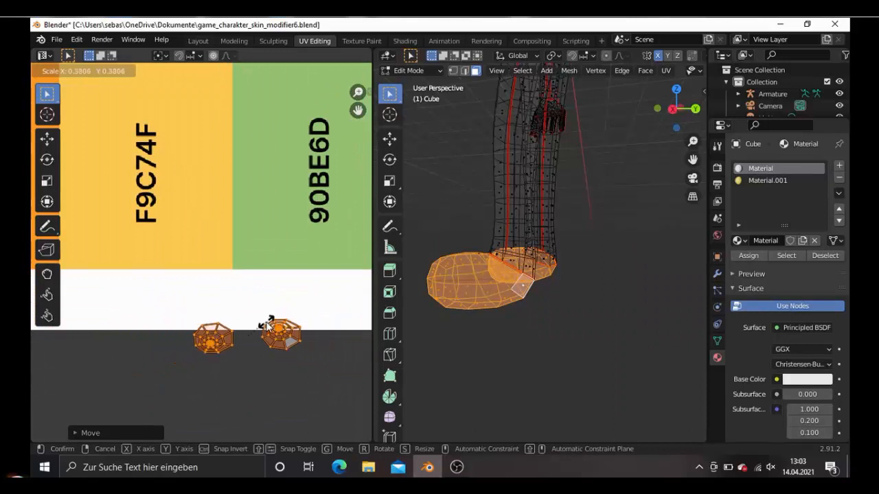
click(269, 326)
key(g)
click(244, 278)
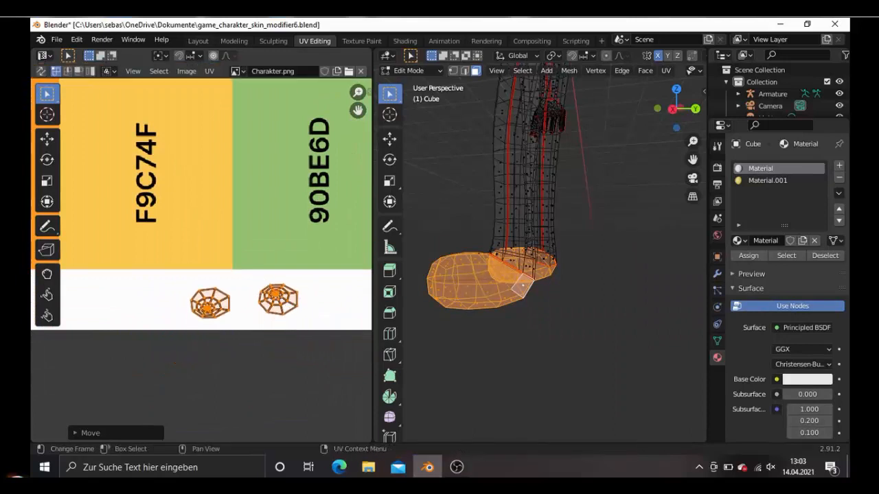
key(r)
click(302, 303)
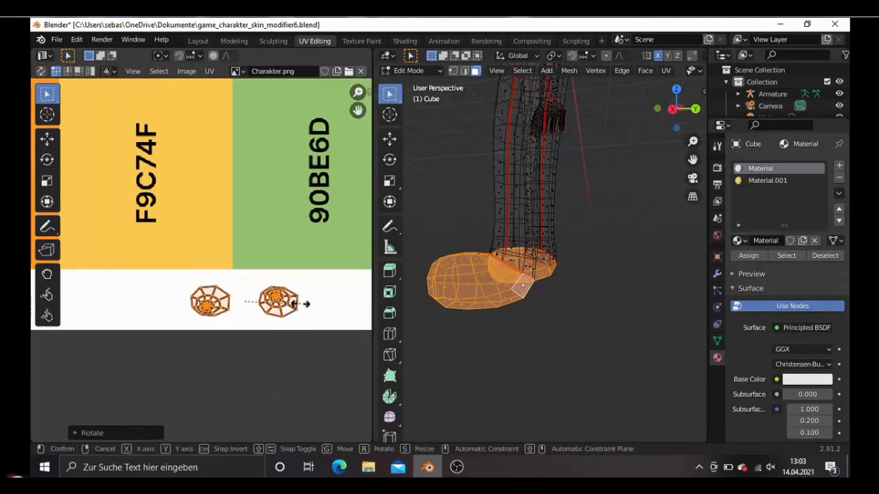
click(317, 309)
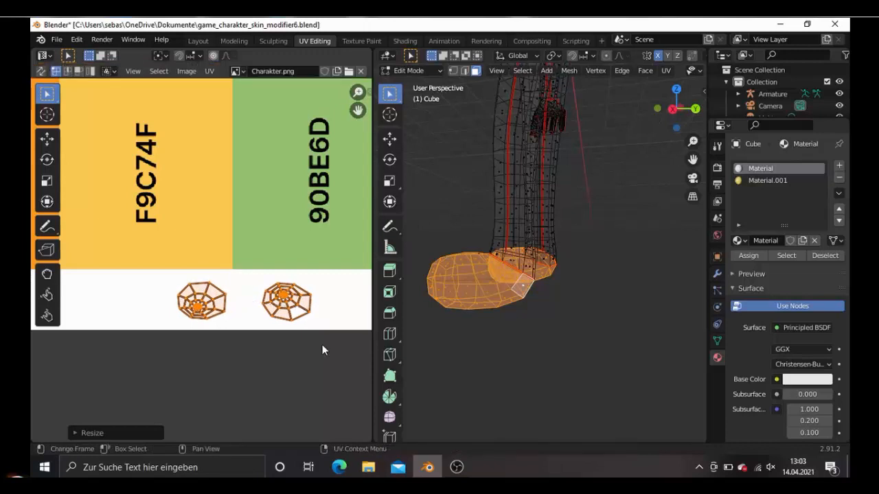
- Switch the character to Texture Paint mode to check its colours
click(429, 73)
click(415, 148)
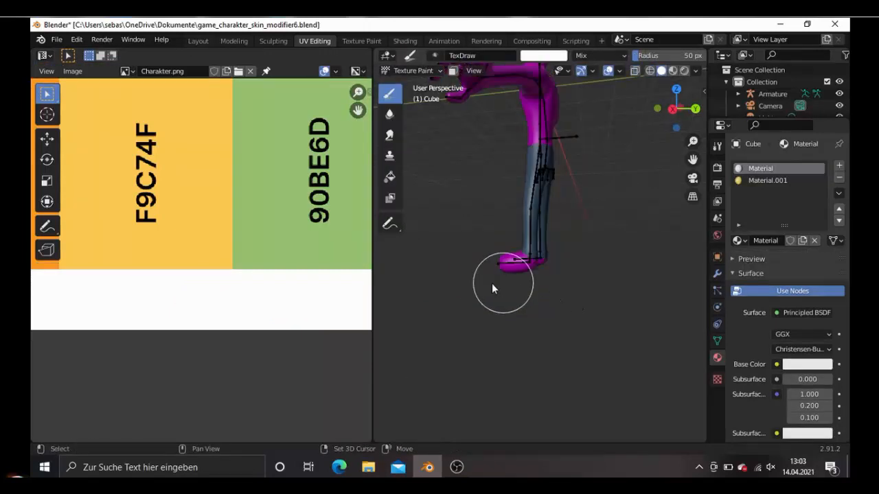
- Return the character to Edit Mode and assign Material.001 to all of its selected faces
scroll(508, 295, down, 5)
middle_drag(520, 313, 593, 314)
click(426, 71)
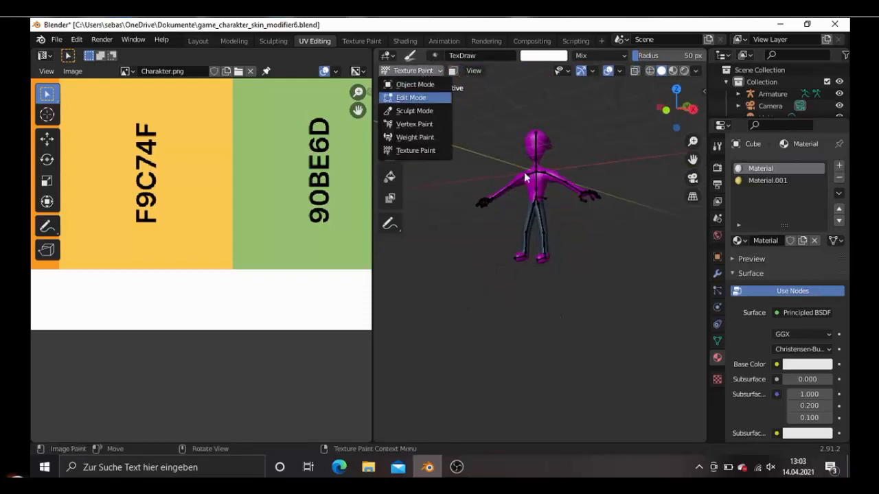
key(Return)
click(768, 181)
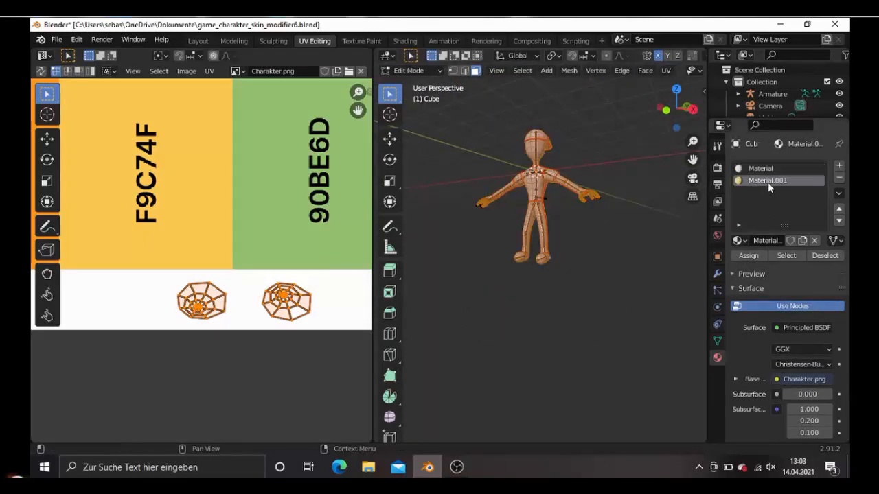
click(754, 257)
- Switch the character to Texture Paint mode and inspect the colours of its cap, skin, clothes and shoes
click(411, 72)
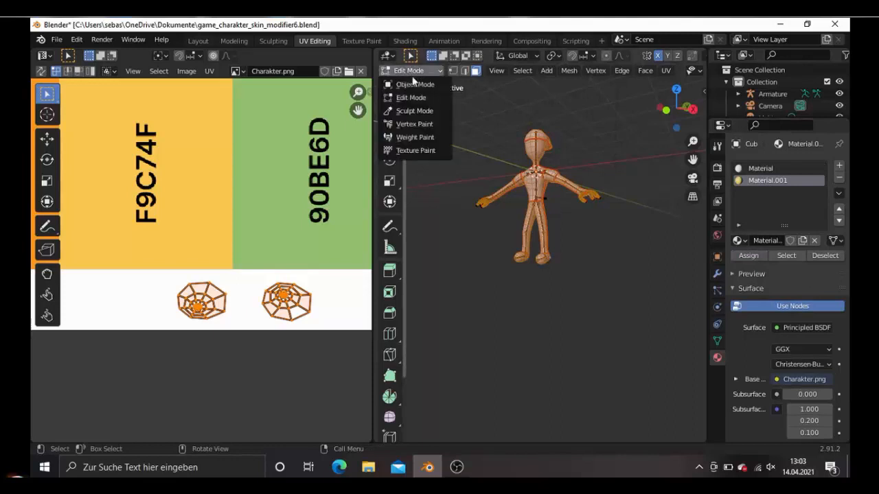
click(418, 145)
middle_drag(527, 261, 565, 265)
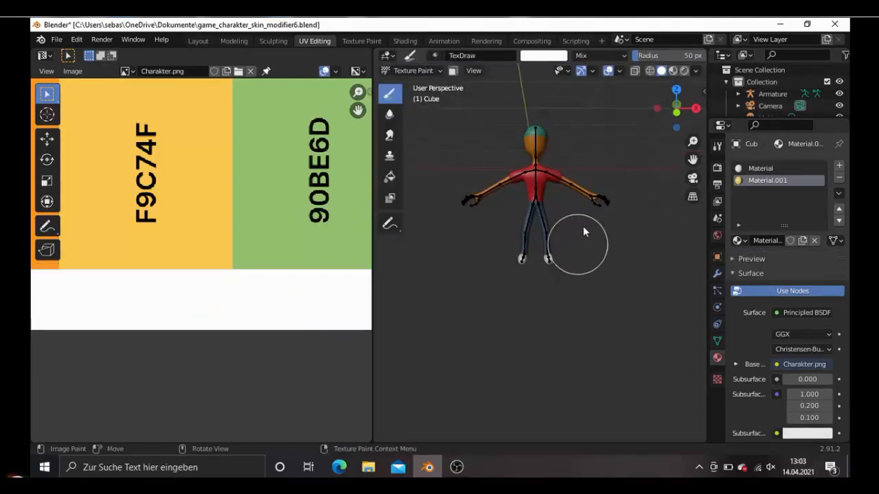
scroll(568, 292, up, 3)
scroll(317, 255, down, 5)
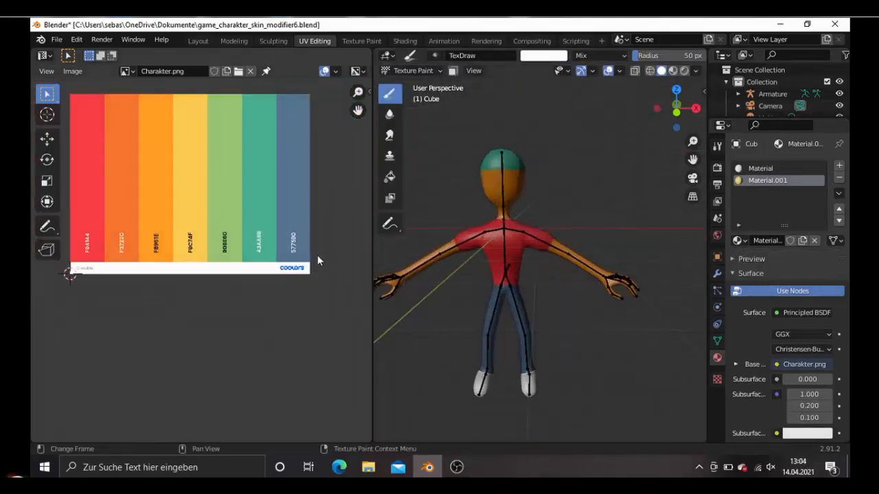
middle_drag(524, 287, 622, 305)
scroll(595, 274, up, 8)
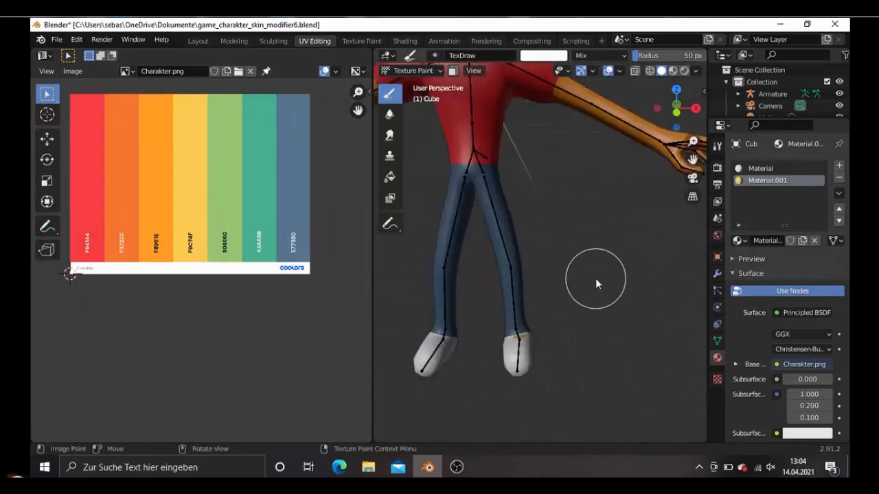
mouse_move(567, 286)
middle_down()
mouse_move(589, 232)
mouse_move(489, 275)
mouse_move(584, 287)
mouse_move(570, 275)
middle_up()
scroll(584, 254, up, 2)
scroll(584, 260, down, 5)
- Compare the ankle area in Edit Mode and Texture Paint mode to locate the wrongly coloured shoe face
click(413, 70)
click(416, 87)
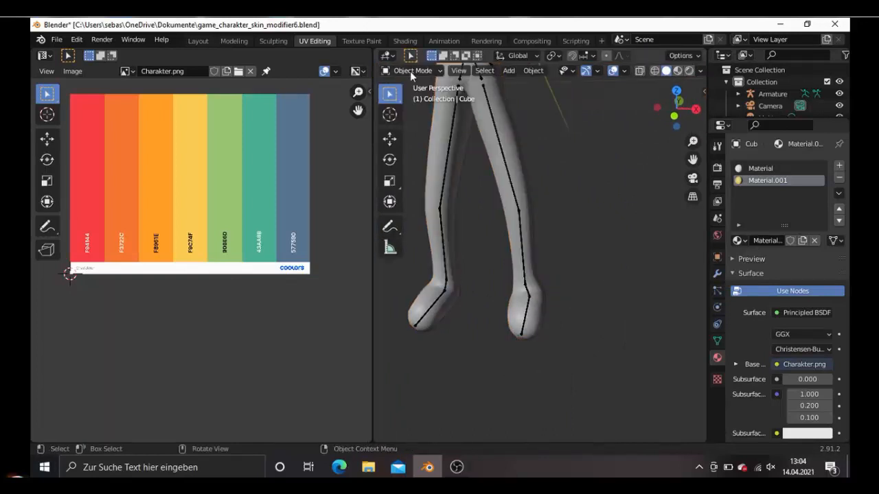
click(410, 71)
click(411, 98)
scroll(575, 355, up, 3)
click(410, 71)
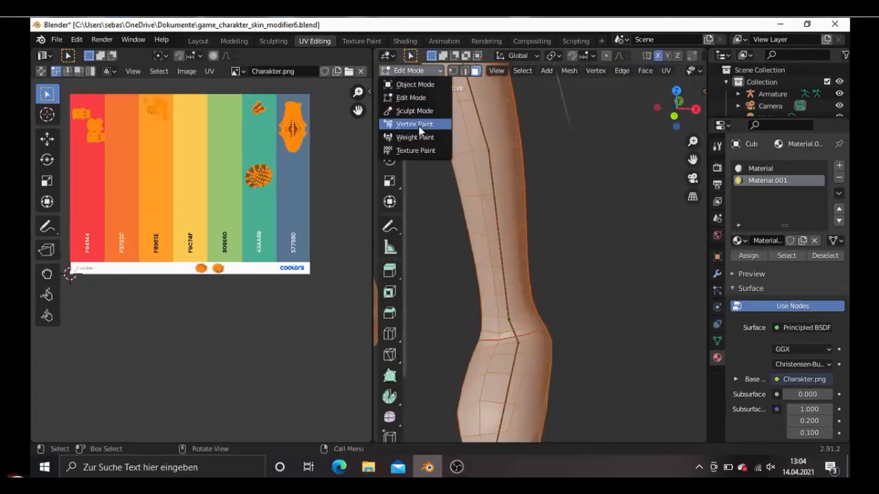
click(416, 150)
click(412, 71)
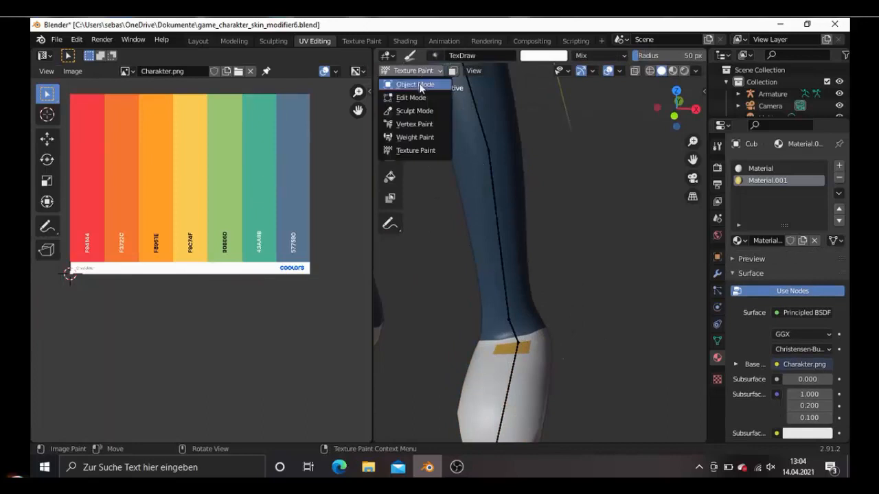
click(412, 98)
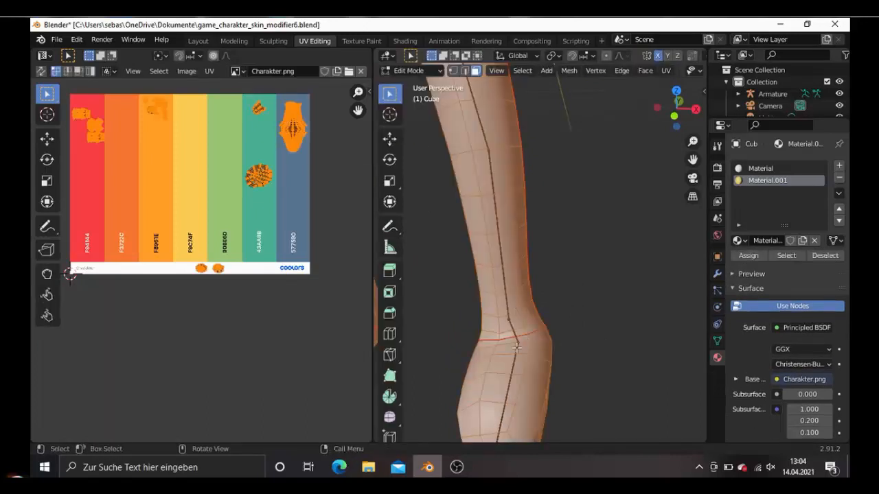
- Select the yellow-orange face just below the ankle seam and move its UV island into the white strip of the palette
click(517, 348)
scroll(270, 257, down, 2)
scroll(239, 174, up, 4)
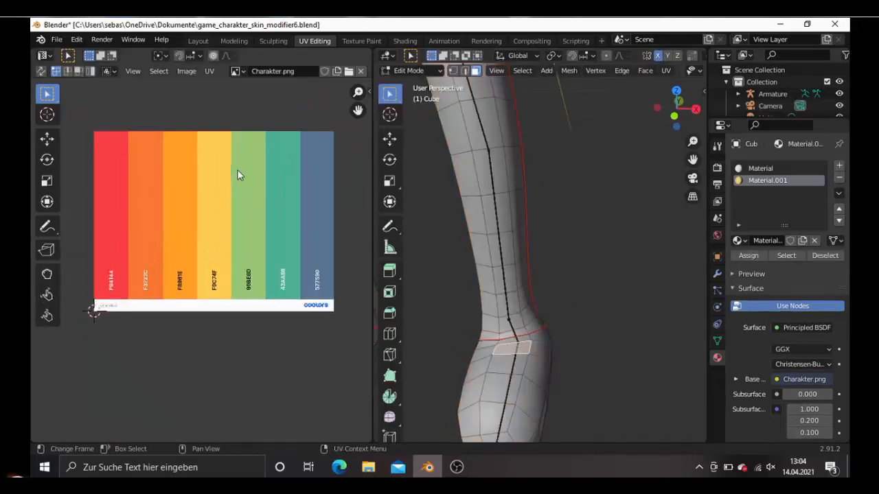
key(g)
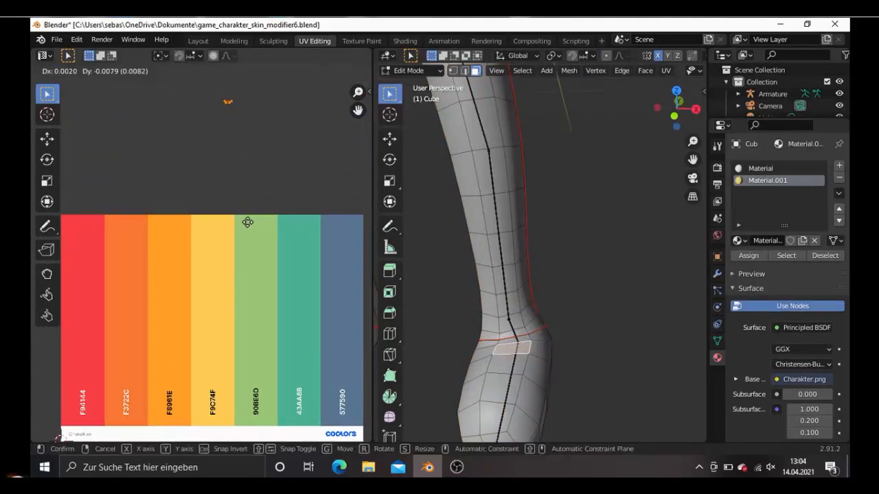
click(283, 81)
middle_drag(257, 252, 252, 174)
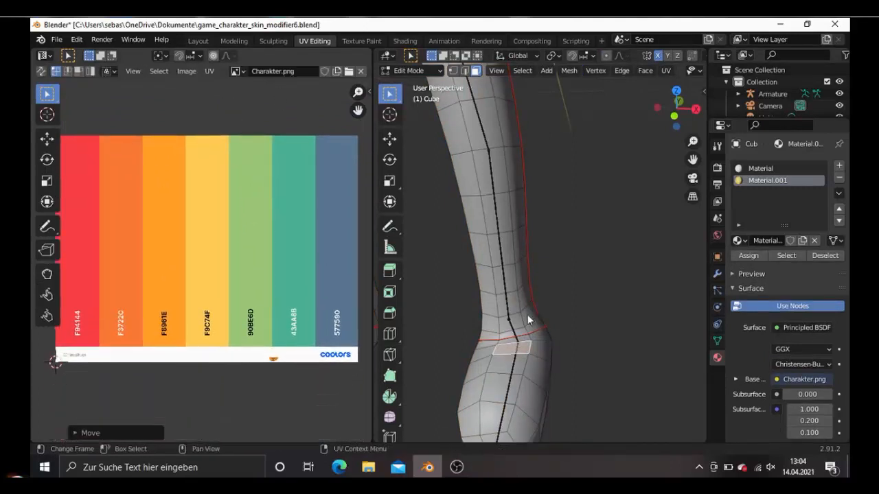
- Check the corrected shoe and the whole character in Texture Paint mode
scroll(527, 319, down, 6)
click(408, 70)
click(419, 148)
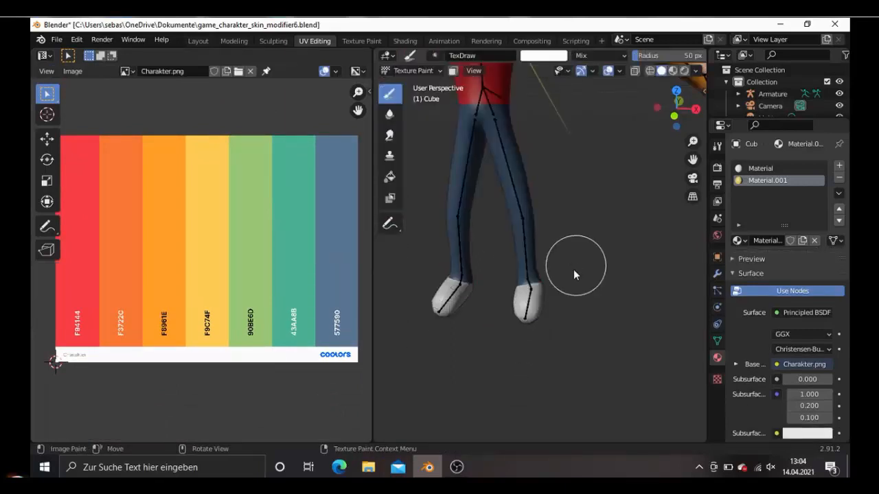
scroll(556, 247, down, 4)
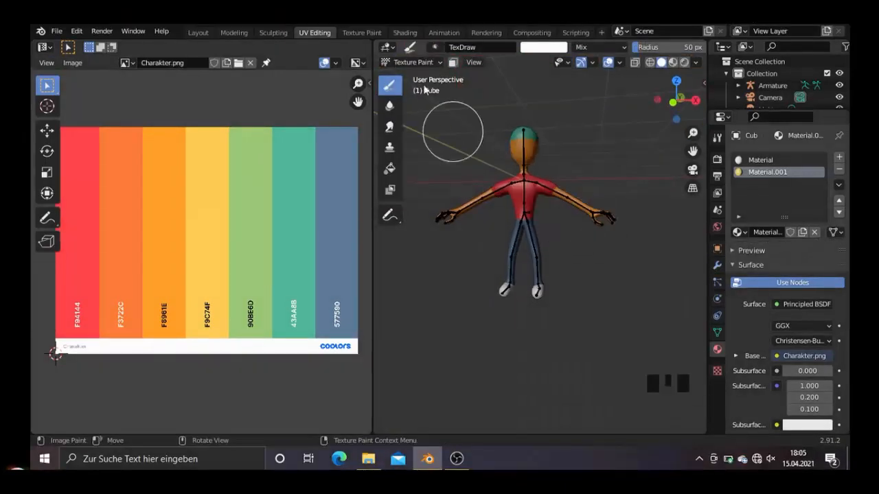
- Return the character to Object Mode and set the scene's render engine to Cycles
click(417, 63)
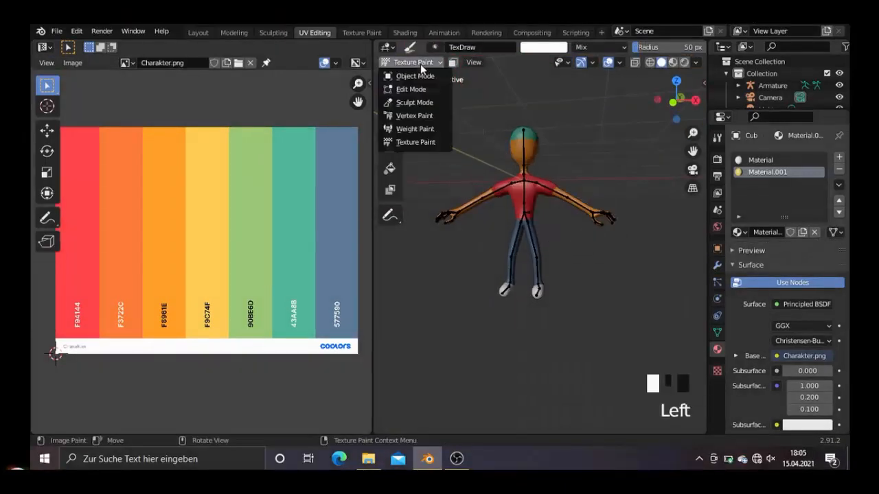
click(421, 76)
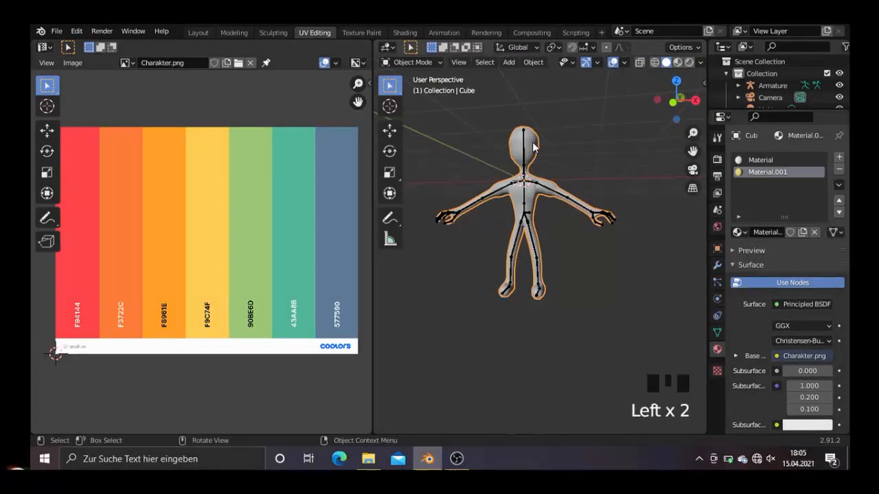
click(716, 159)
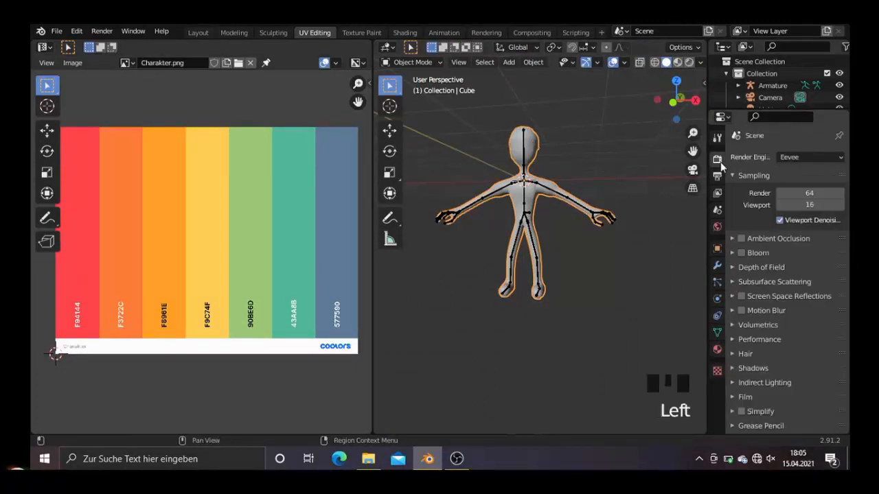
click(786, 158)
click(791, 197)
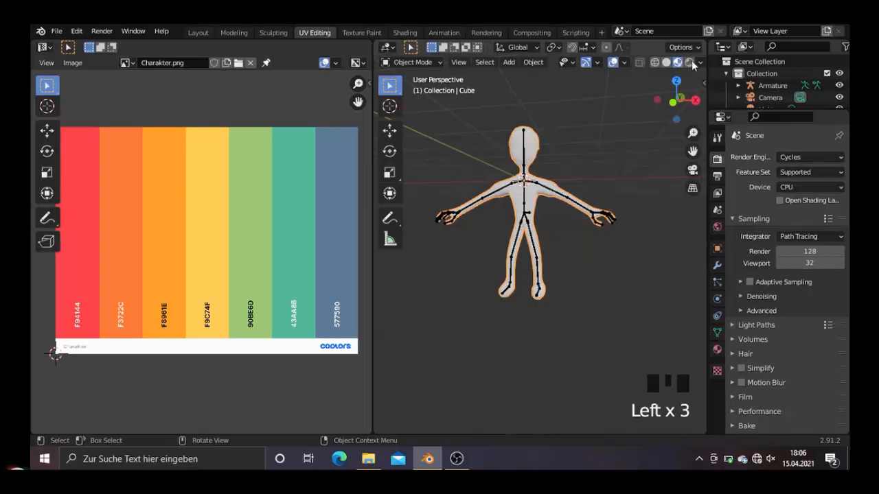
- Display the character in Material Preview shading and look over its colours from the front
click(584, 170)
scroll(578, 169, up, 3)
scroll(578, 169, down, 2)
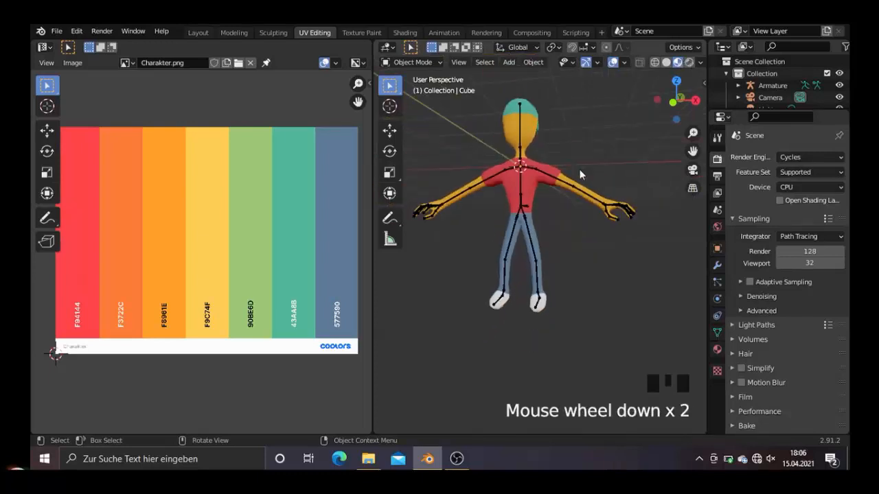
middle_drag(578, 168, 586, 177)
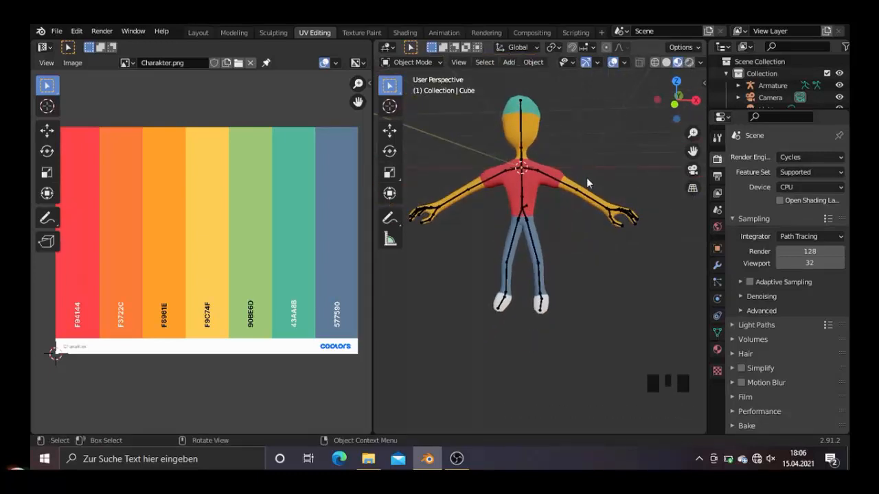
- Put the character in Edit Mode and show its head and torso in the front orthographic view
click(405, 62)
click(408, 90)
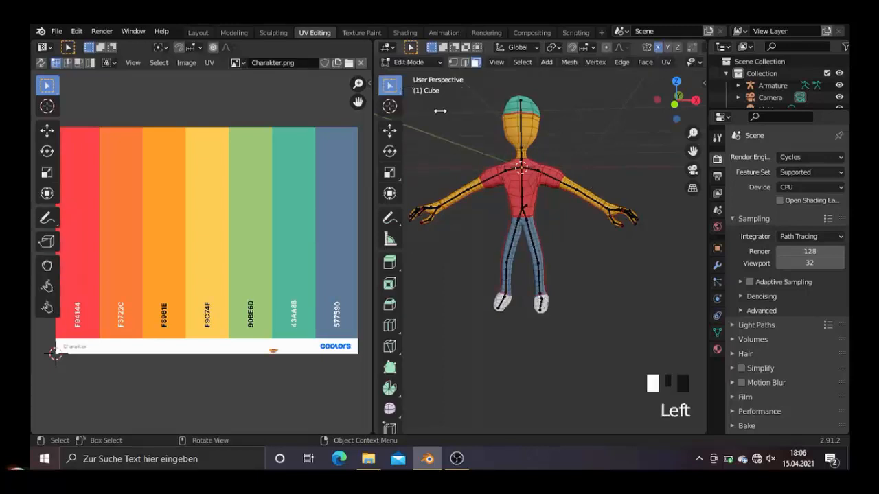
key(KP_1)
shift+middle_drag(576, 172, 593, 191)
scroll(583, 212, up, 4)
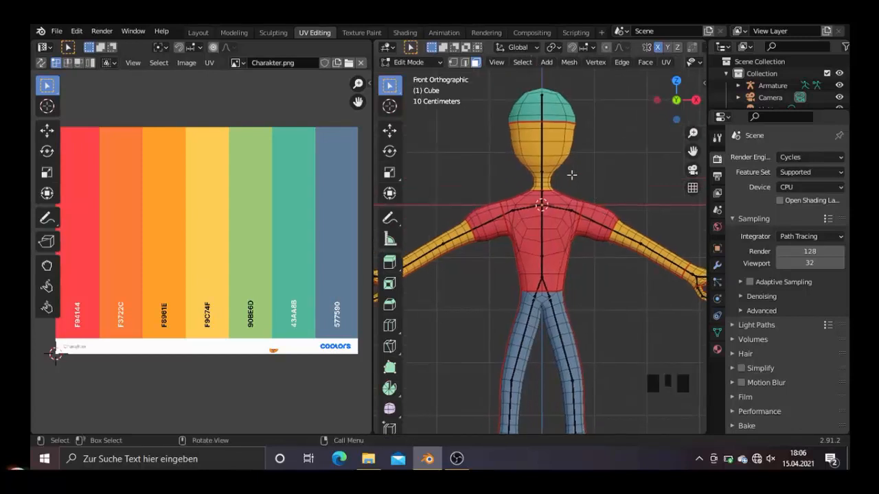
- Open the image cartoonface.png from the desktop's Textures folder in the UV editor
click(348, 62)
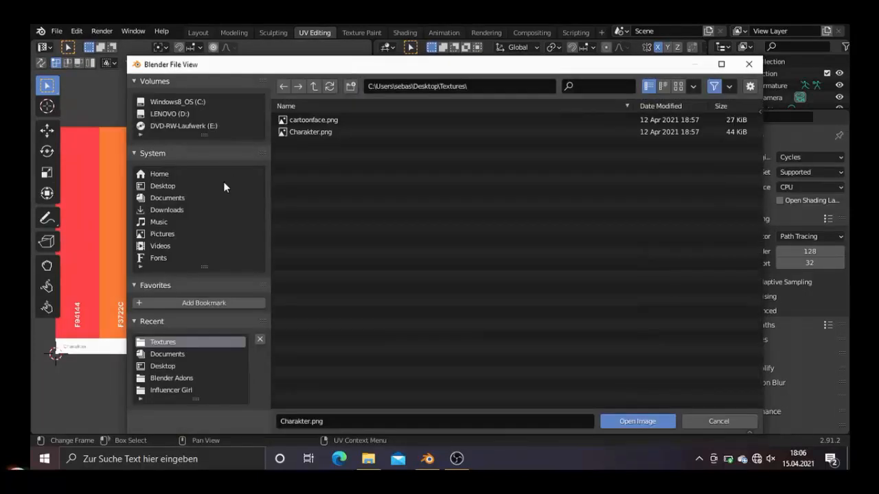
click(169, 188)
double_click(311, 249)
click(317, 120)
click(625, 421)
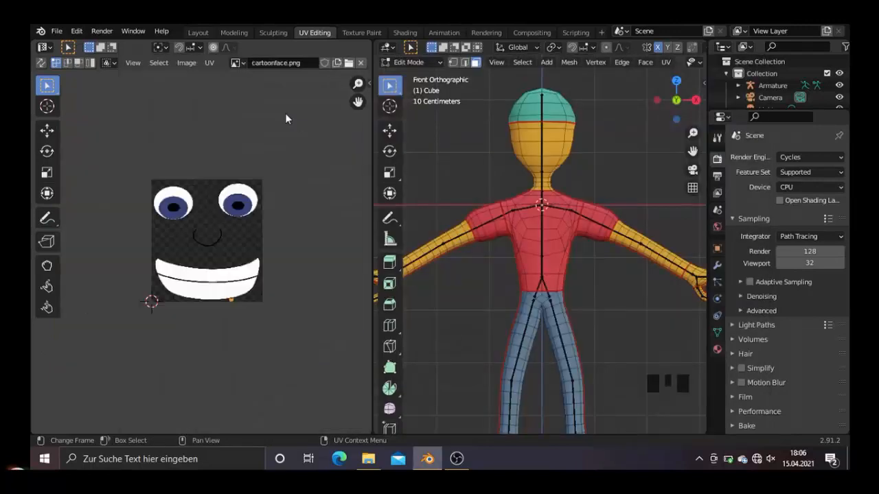
- Select the front faces of the head below the cap, three rows on both sides of the centre line
scroll(254, 264, up, 3)
scroll(254, 265, down, 1)
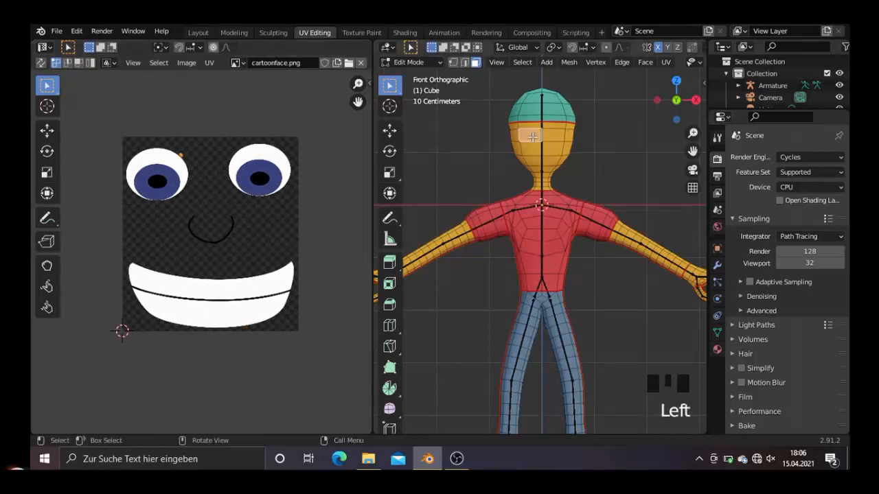
shift+click(553, 140)
shift+click(545, 149)
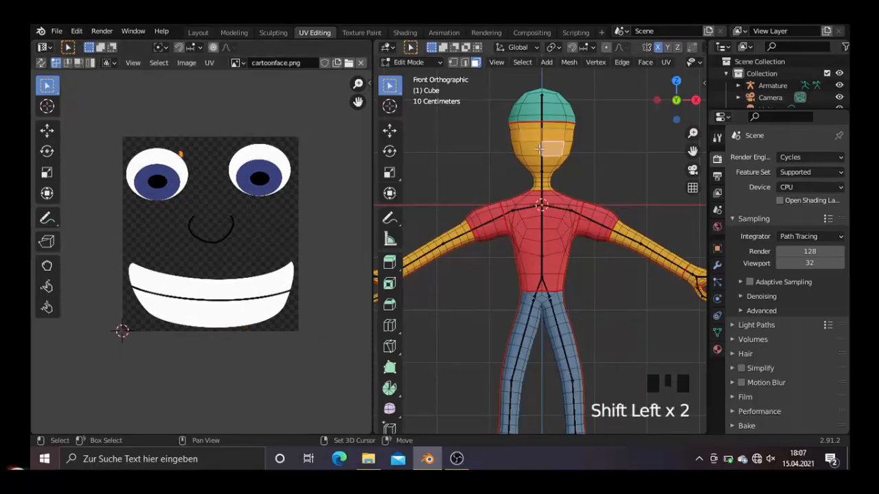
shift+click(536, 159)
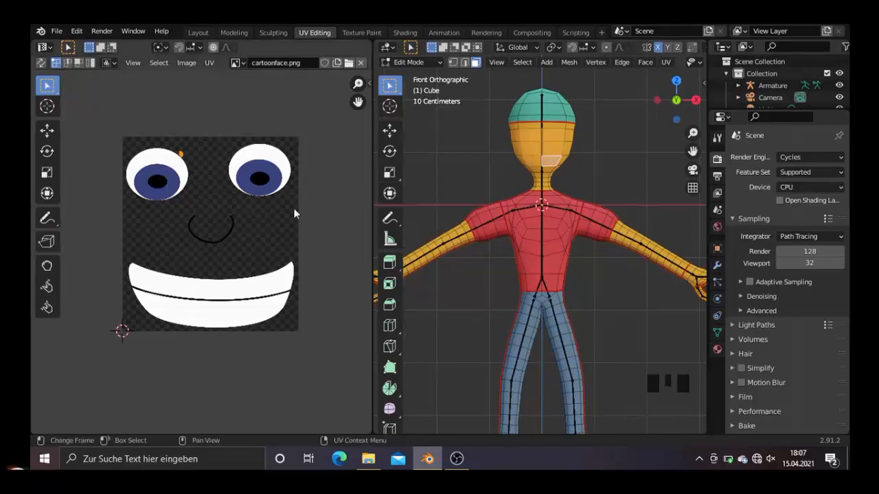
- Add a new material slot, create a material named face in it and assign it to the selected head faces
click(717, 349)
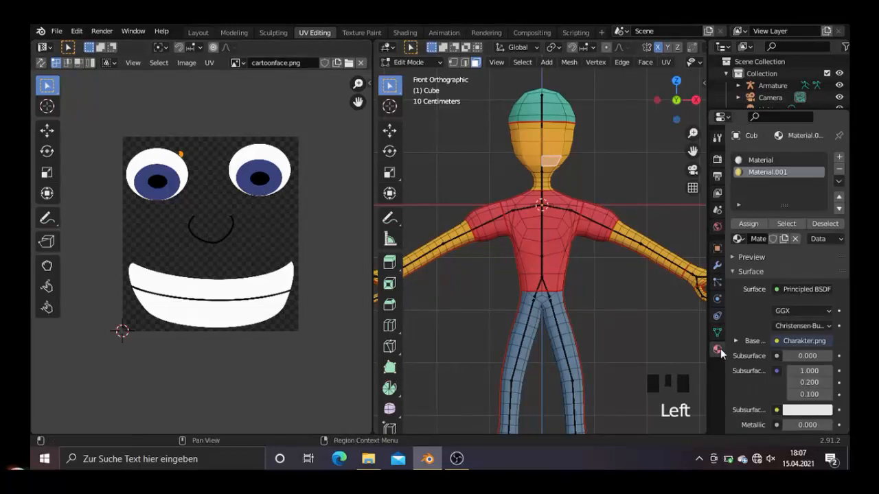
click(839, 158)
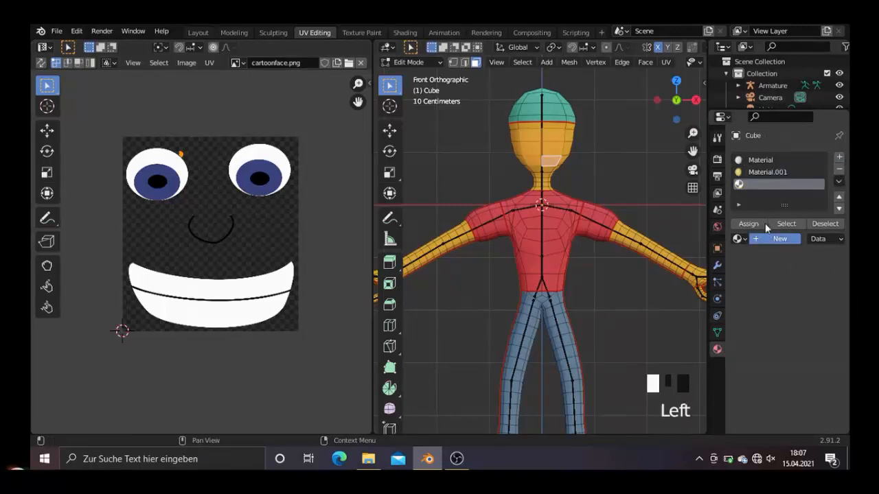
click(779, 238)
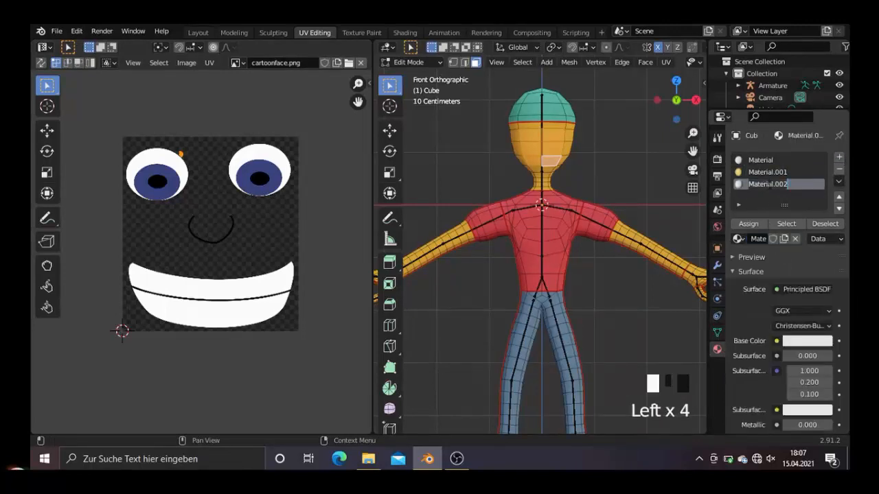
click(753, 223)
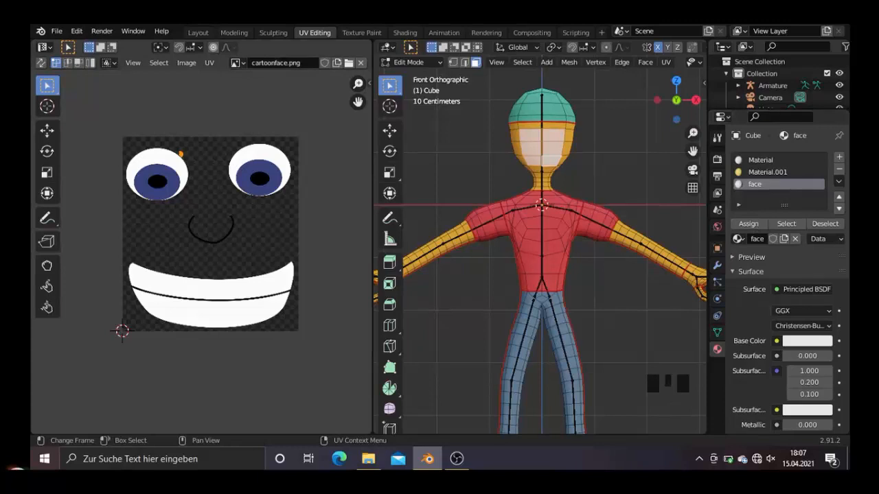
- Scale the selected head faces' UV island up strongly and move it over the middle of the cartoon face image
key(s)
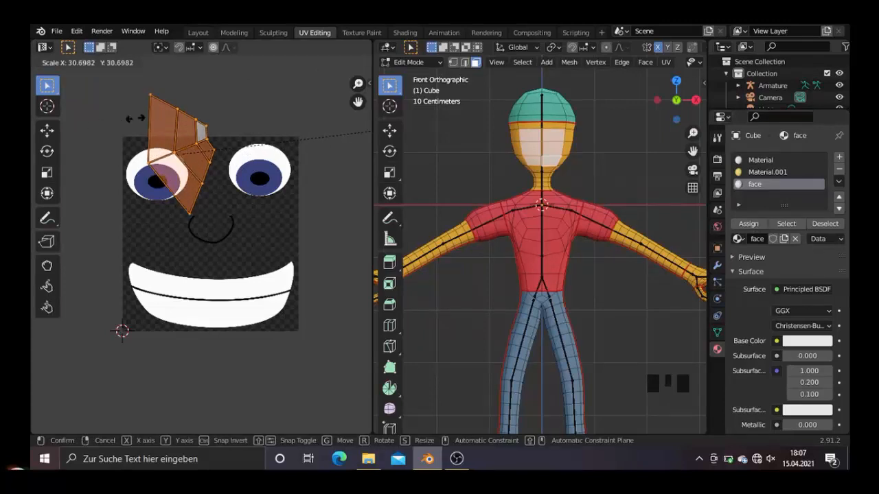
click(191, 165)
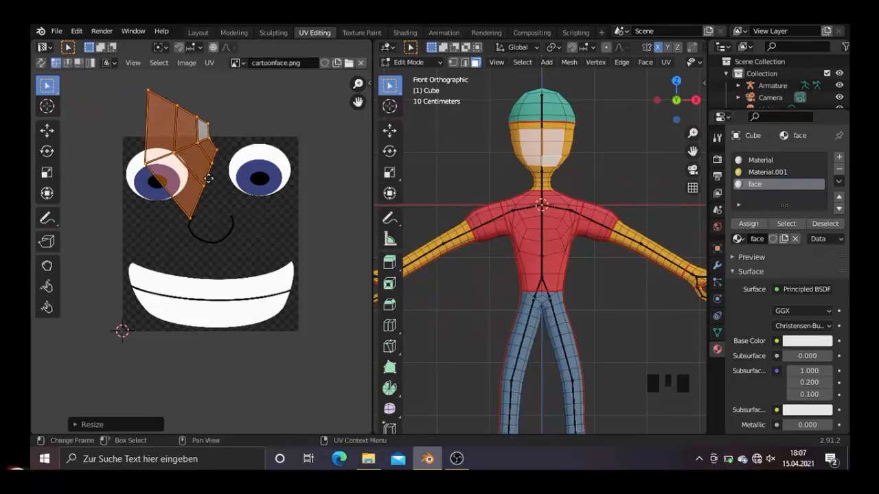
key(g)
click(214, 208)
- In the Shader Editor, add an Image Texture node to the face material and link its colour output to Base Color
click(45, 49)
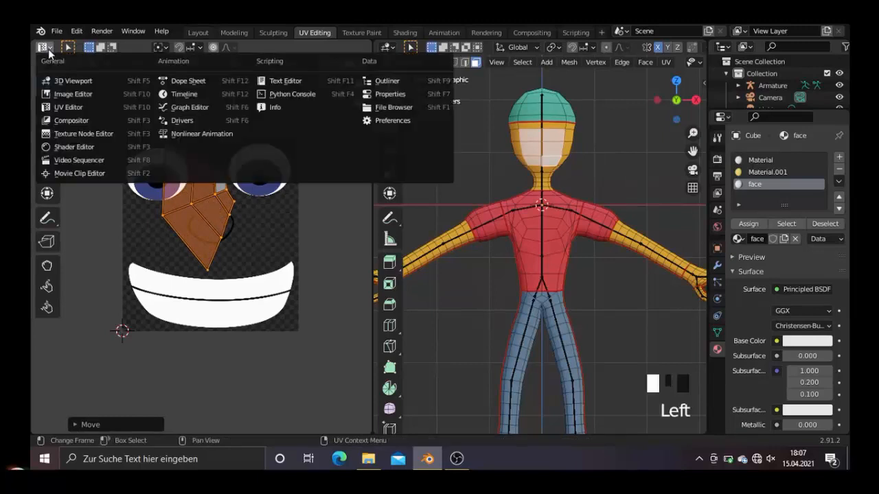
click(68, 150)
scroll(166, 283, up, 9)
middle_drag(167, 284, 203, 267)
scroll(203, 267, up, 7)
key(shift+a)
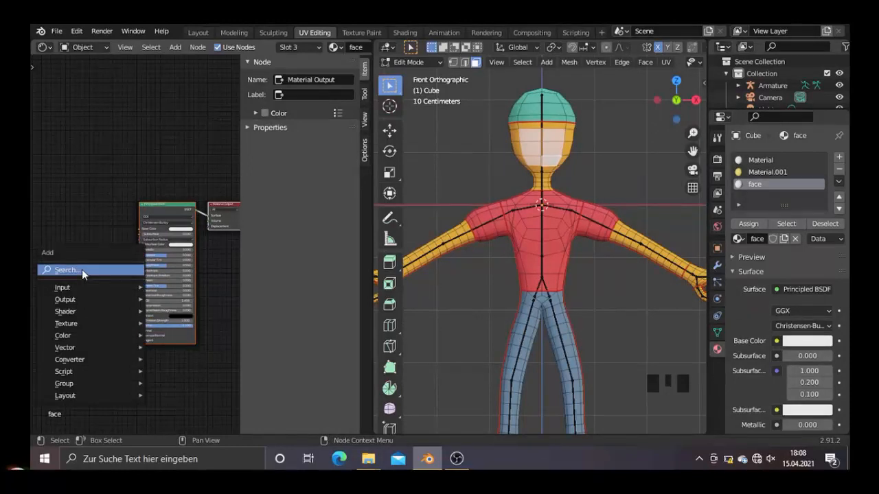
mouse_move(123, 323)
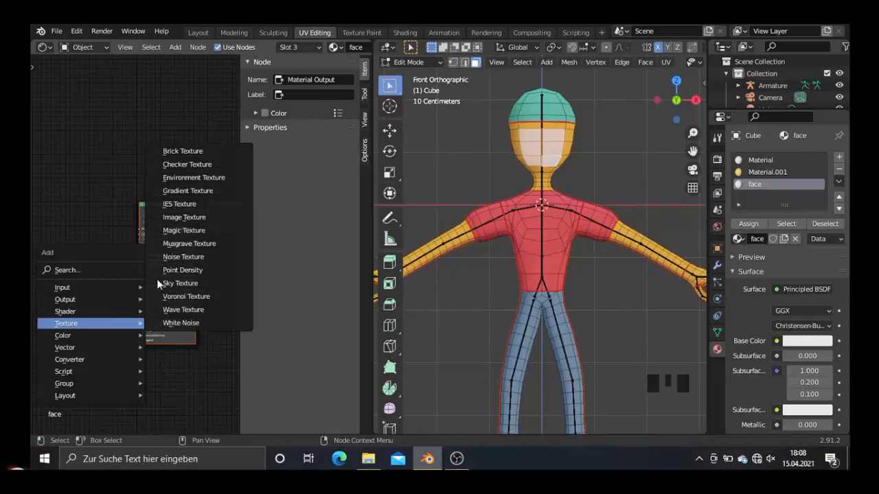
click(184, 220)
click(58, 246)
drag(114, 253, 139, 234)
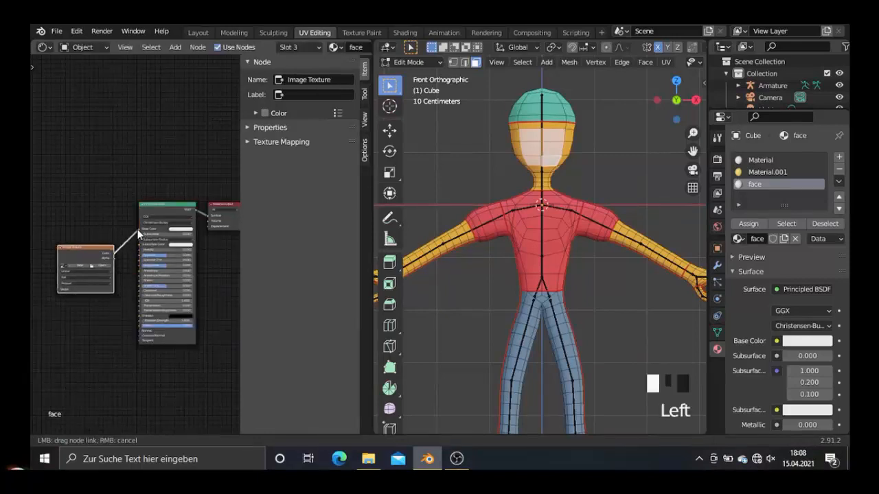
- Assign the cartoonface.png image to the face material's Image Texture node
scroll(62, 264, up, 4)
middle_drag(48, 300, 54, 278)
click(53, 277)
click(67, 287)
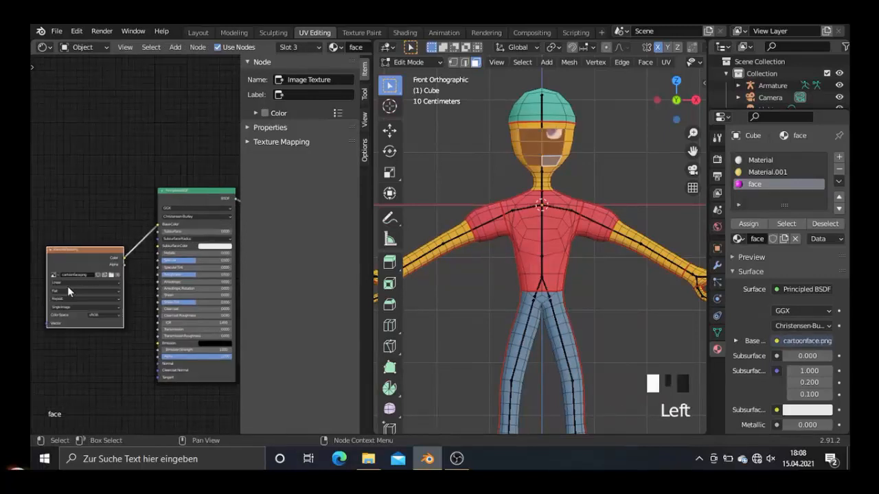
- Back in the UV Editor, unwrap the selected head faces and rotate their UV island clockwise by about 89 degrees
click(42, 47)
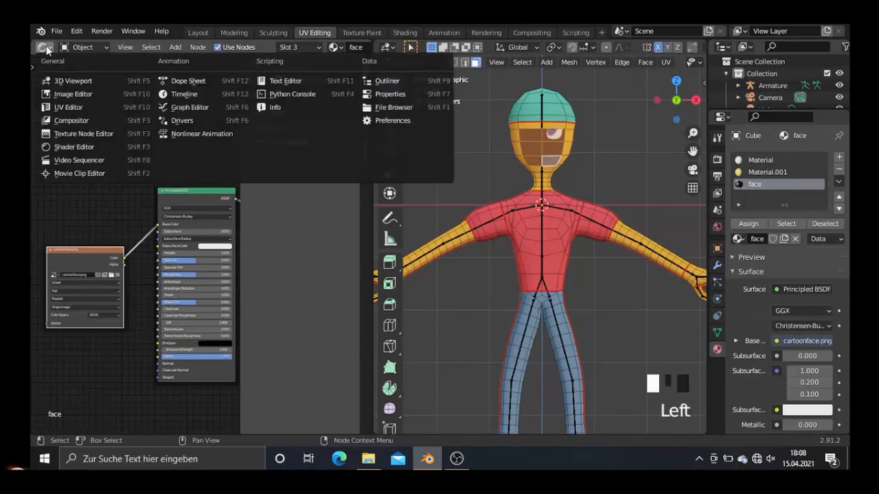
click(63, 107)
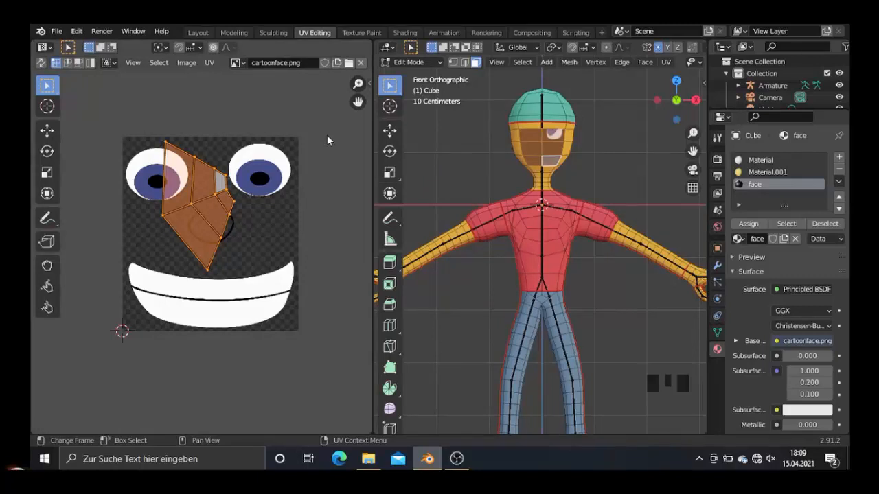
right_click(549, 147)
mouse_move(550, 147)
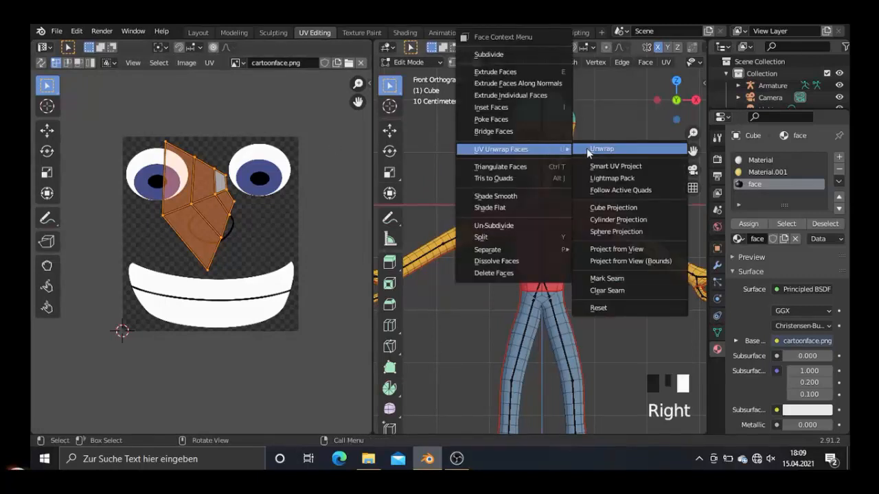
click(576, 147)
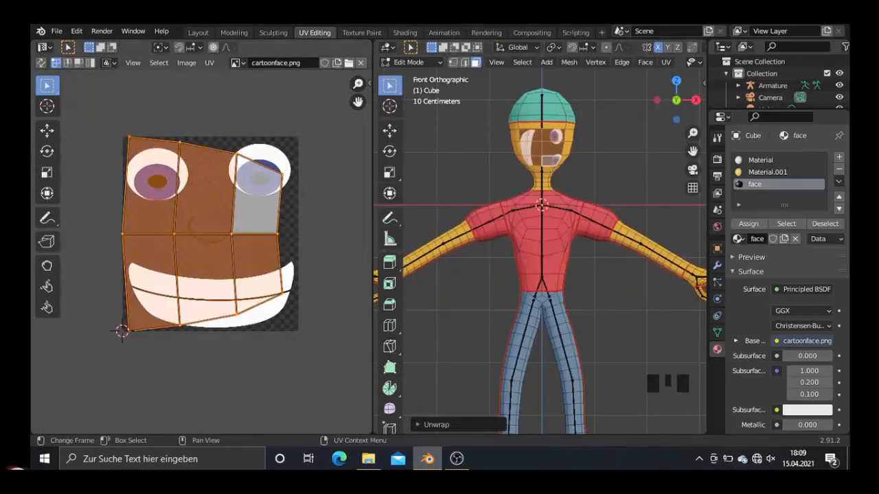
key(r)
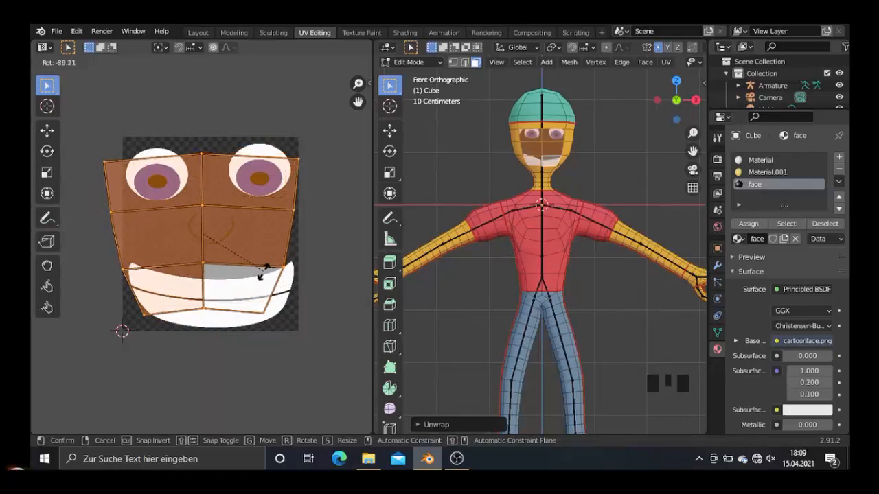
click(262, 273)
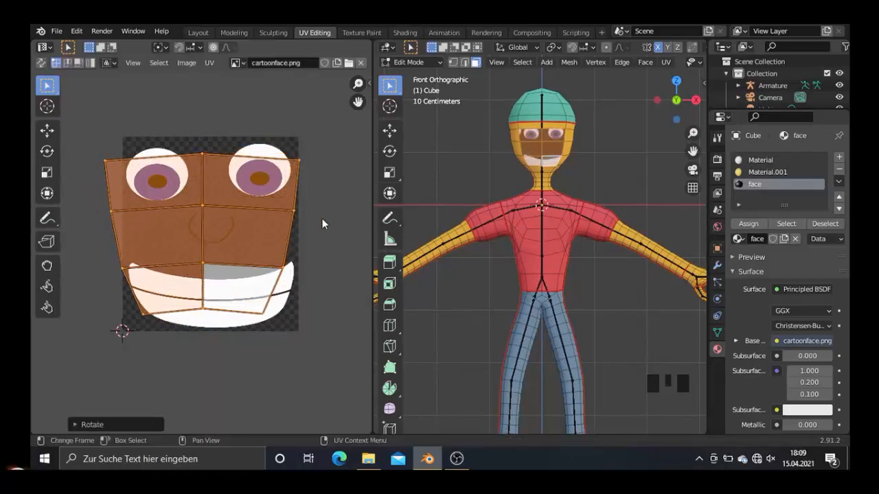
- Narrow the uppermost row of UV vertices along X and move it up to the upper edge of the face image
key(alt+a)
key(c)
drag(289, 152, 128, 147)
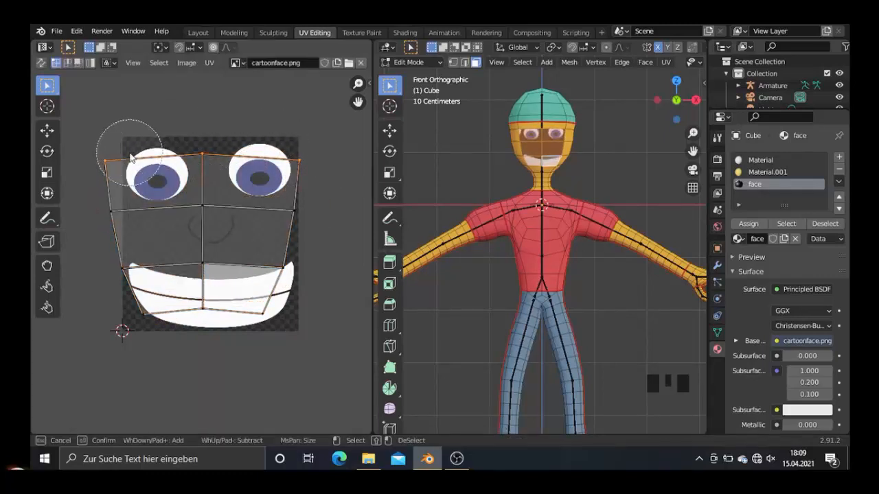
key(Escape)
key(s)
key(x)
click(256, 173)
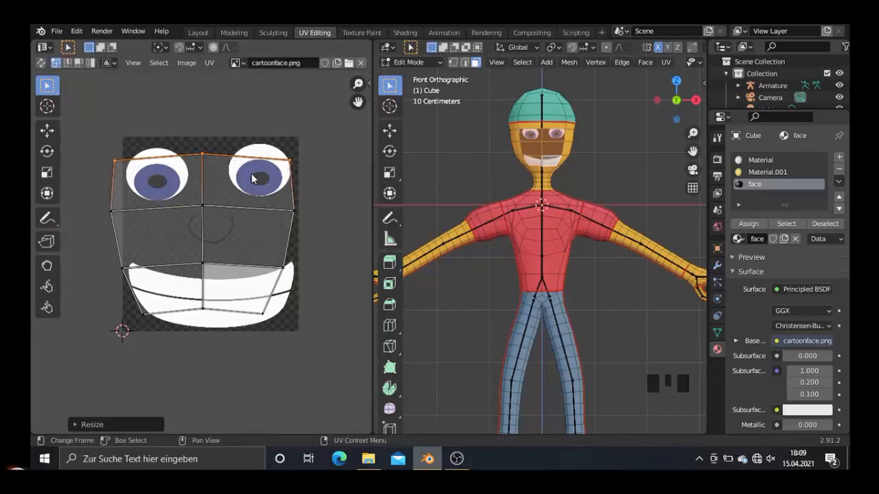
key(g)
click(259, 156)
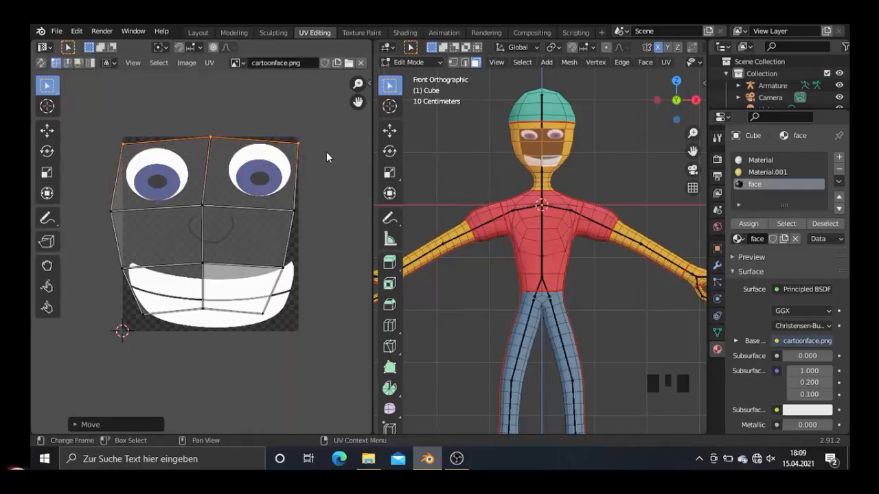
- Shift and scale the second row of UV vertices along X so that it spans the image's width below the eyes
key(alt+a)
key(c)
drag(306, 217, 167, 207)
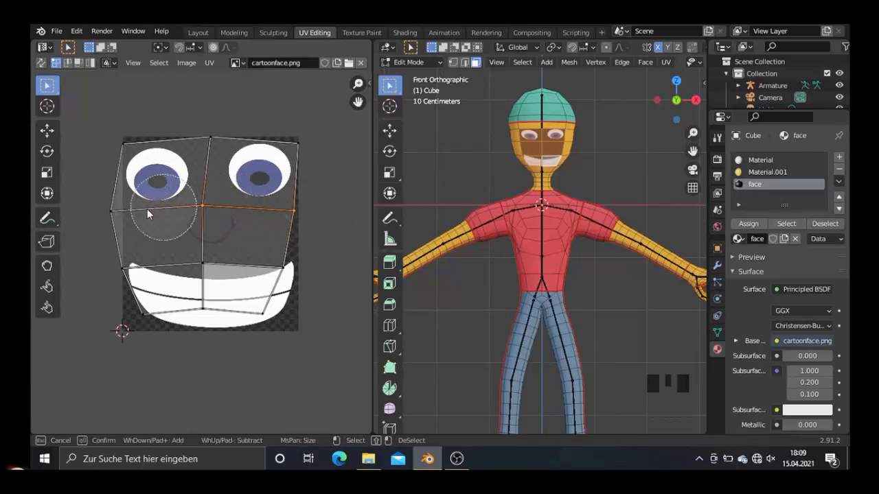
key(Escape)
key(g)
key(x)
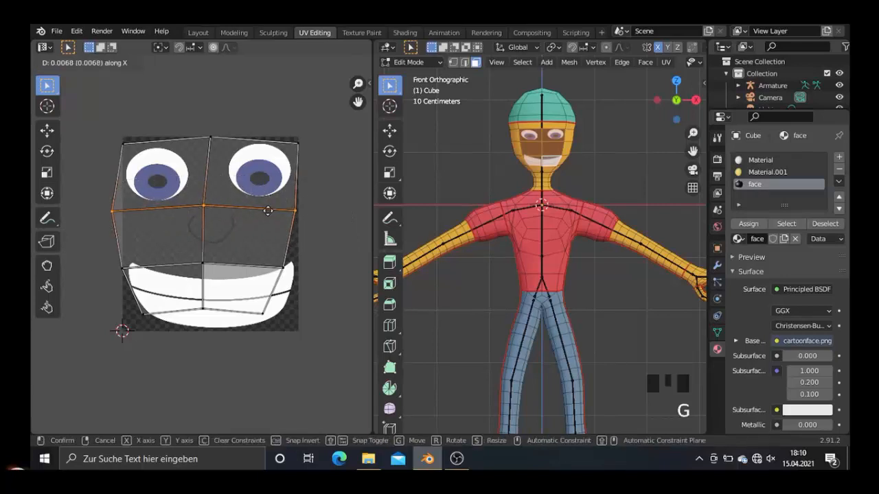
click(273, 213)
key(s)
key(x)
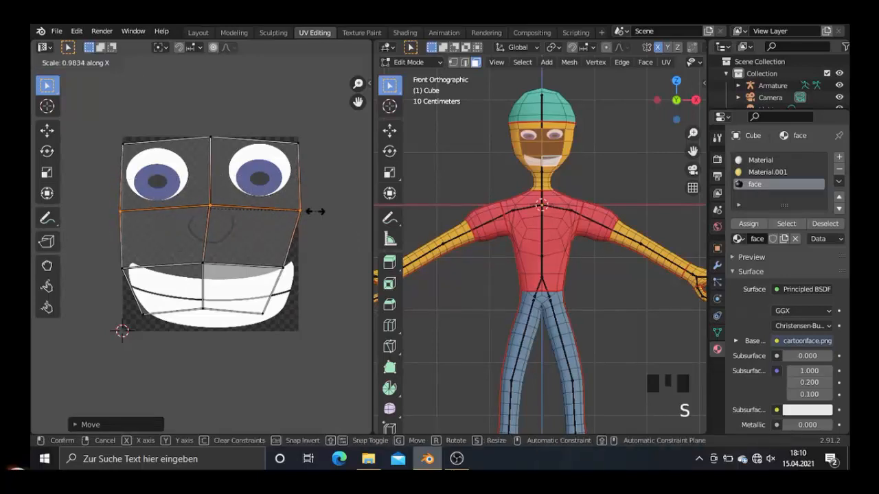
click(307, 262)
- Widen the lowest row of UV vertices along X and move it down to the lower corners of the face image
key(c)
drag(284, 313, 172, 317)
key(Escape)
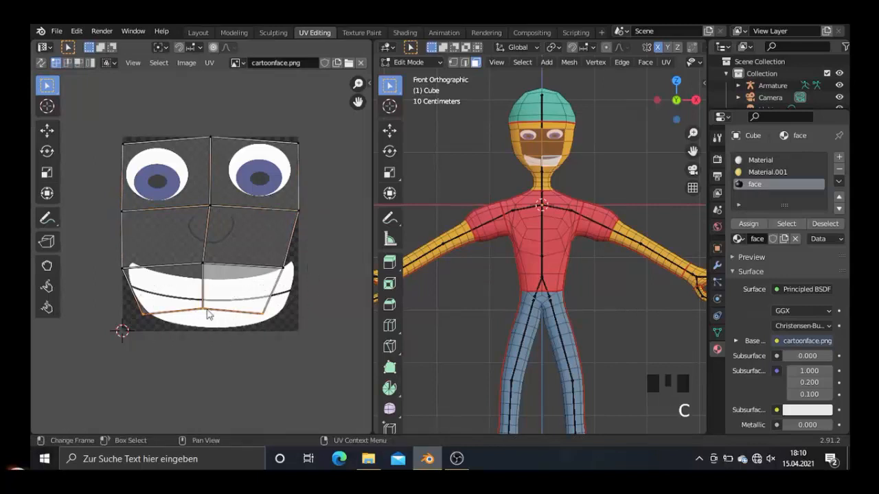
key(s)
key(x)
click(225, 313)
key(g)
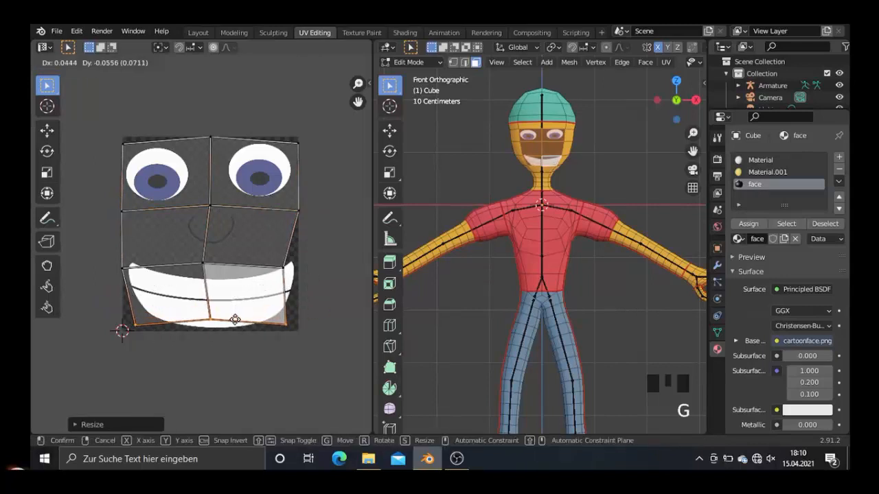
click(246, 316)
key(s)
key(x)
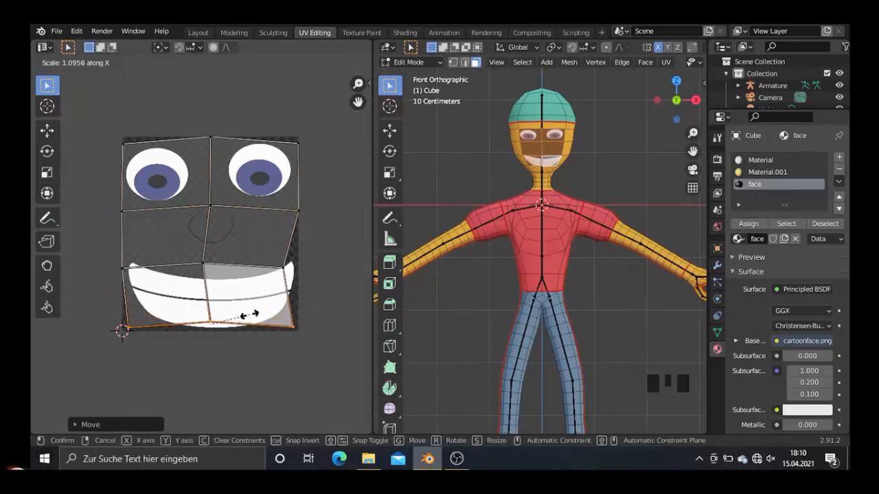
click(245, 317)
- Move the right-hand vertex of the third UV row outward along X to the image's right edge
key(c)
key(Escape)
key(alt+a)
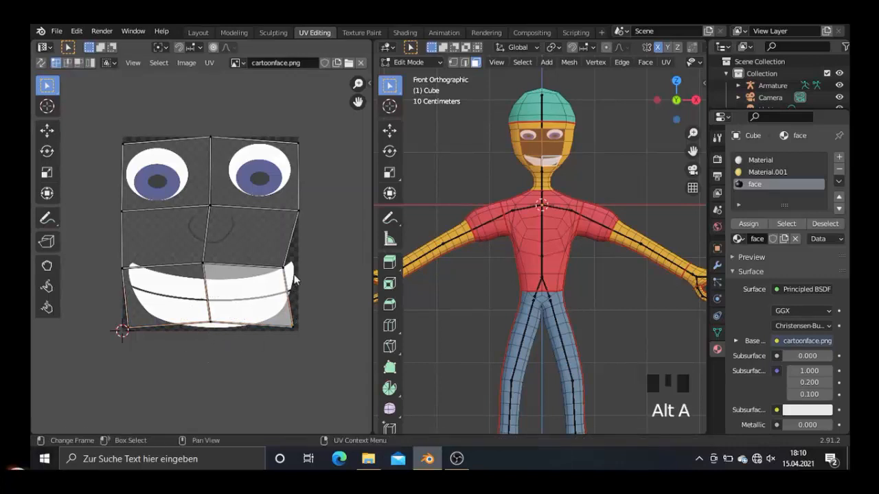
key(c)
mouse_move(283, 273)
mouse_down()
mouse_move(191, 254)
mouse_move(129, 265)
mouse_up()
key(Escape)
key(g)
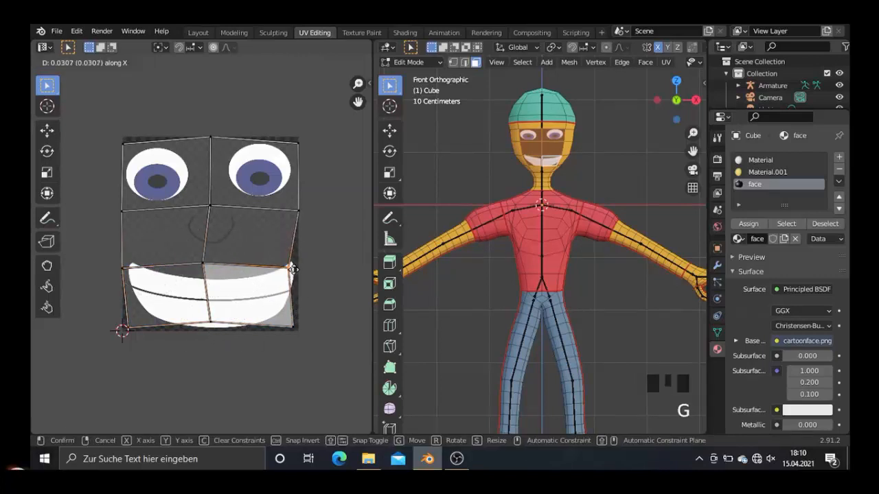
click(244, 272)
- Move the third row's middle UV vertex onto the centre line and lower the bottom row's middle vertex to the image's lower edge
key(c)
click(209, 259)
key(Escape)
key(g)
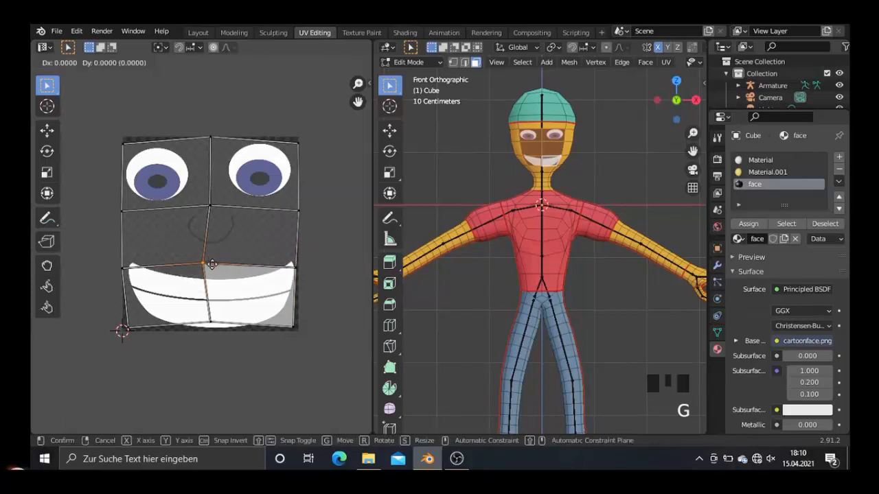
click(234, 302)
key(alt+a)
key(c)
click(216, 313)
key(Escape)
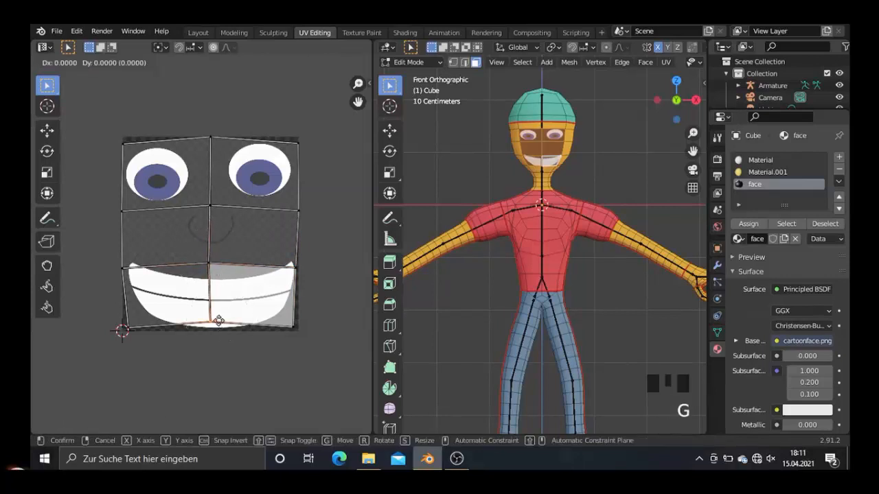
key(g)
click(242, 312)
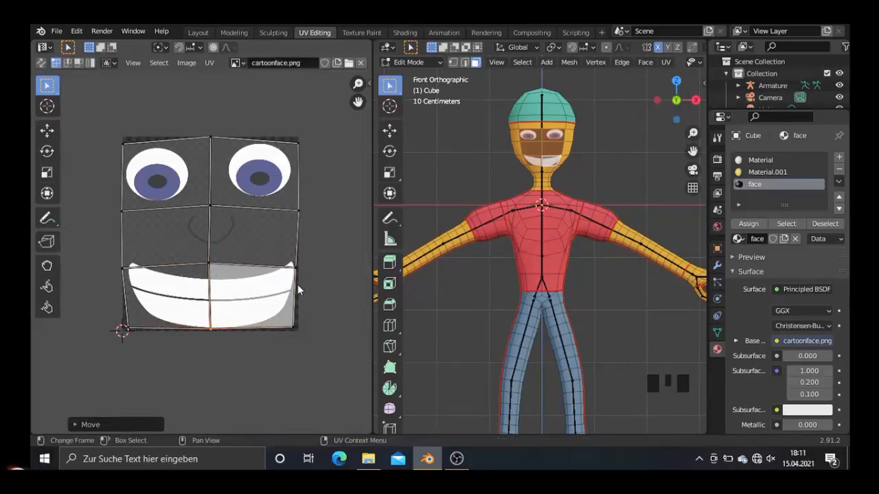
- Raise the two upper corner UV vertices along Y to the upper edge of the face image
key(alt+a)
key(c)
drag(239, 151, 137, 137)
key(Escape)
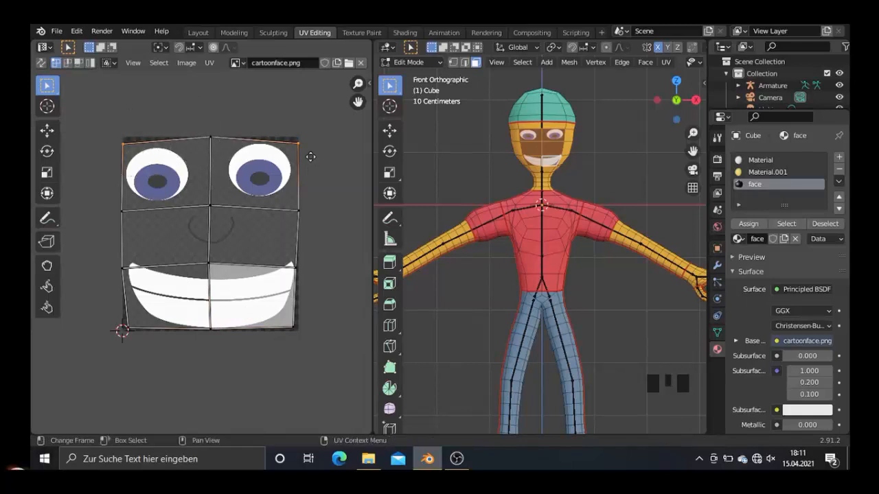
key(g)
key(y)
click(311, 158)
- Lower the third row of UV vertices along Y by about 0.11, into the upper part of the mouth
key(alt+a)
key(c)
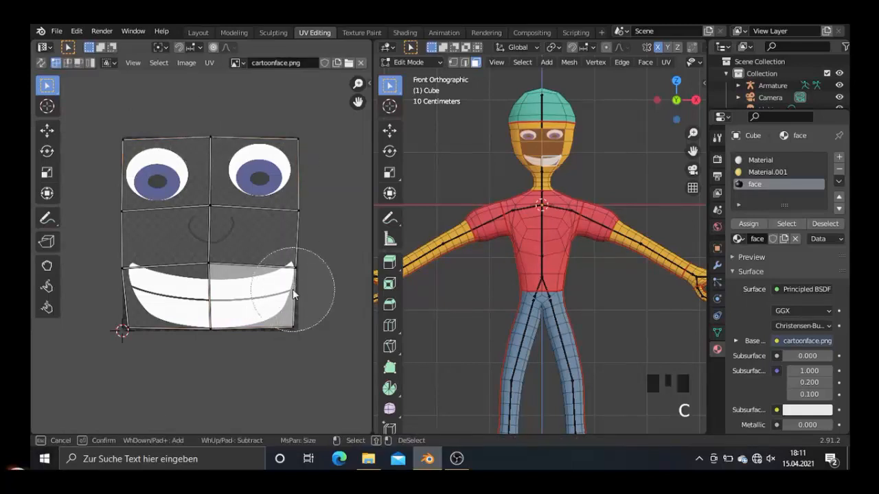
drag(294, 269, 144, 275)
key(Escape)
key(g)
key(y)
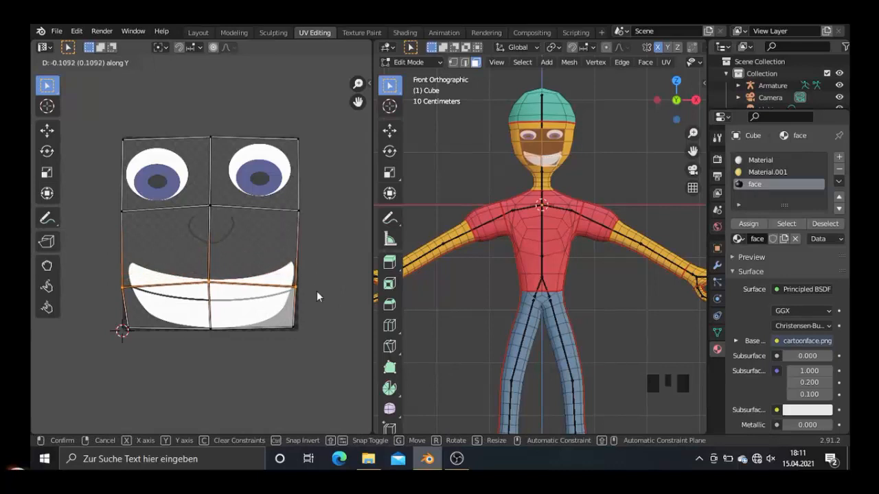
click(317, 291)
- Move the lowest row of UV vertices down along Y until it lies slightly below the image
key(c)
key(Escape)
key(g)
key(y)
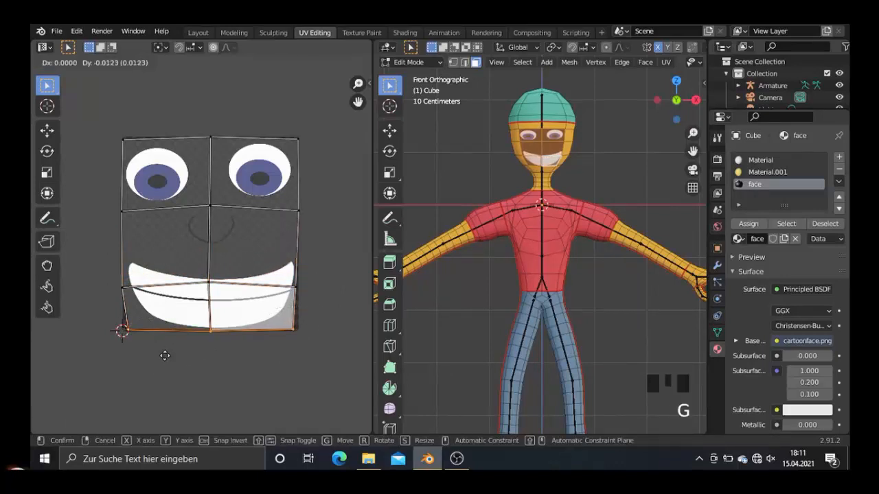
click(165, 361)
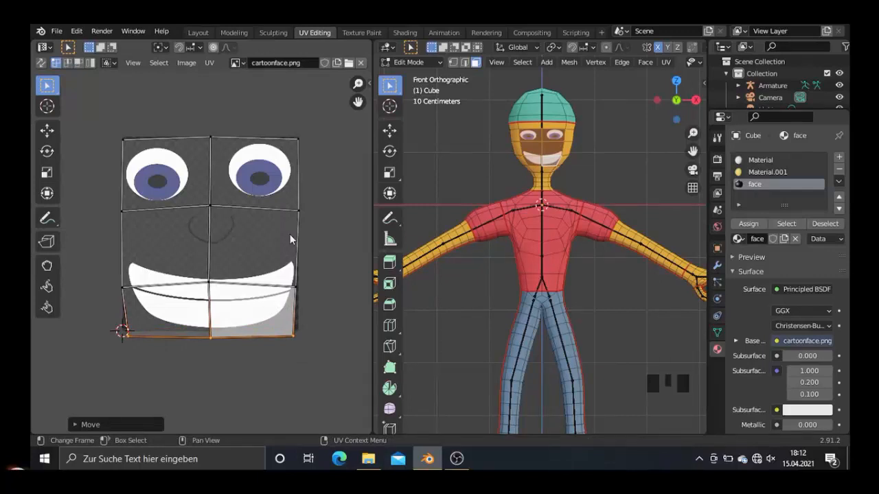
- Replace the UV editor with the Shader Editor to show the face material's node tree
click(50, 49)
click(67, 144)
scroll(118, 178, down, 3)
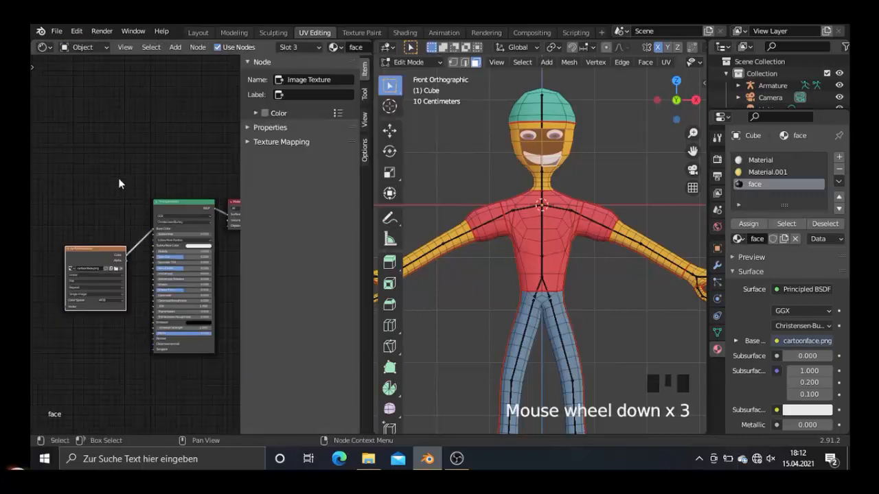
scroll(120, 173, down, 1)
scroll(126, 161, down, 2)
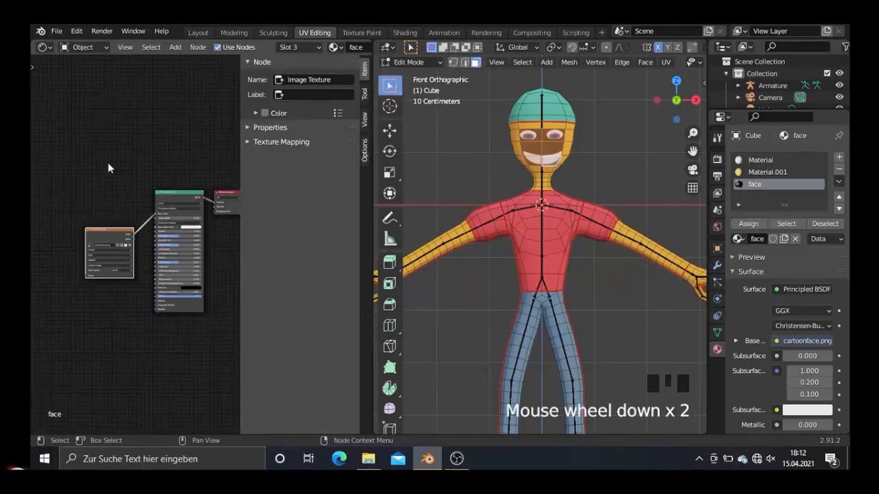
- Add a MixRGB node and place it just above the cartoonface.png Image Texture node
key(shift+a)
click(68, 110)
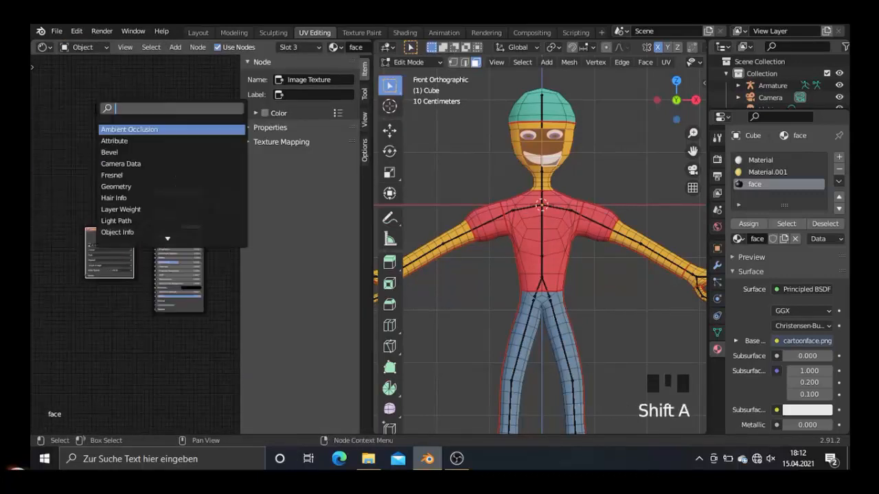
text(mix)
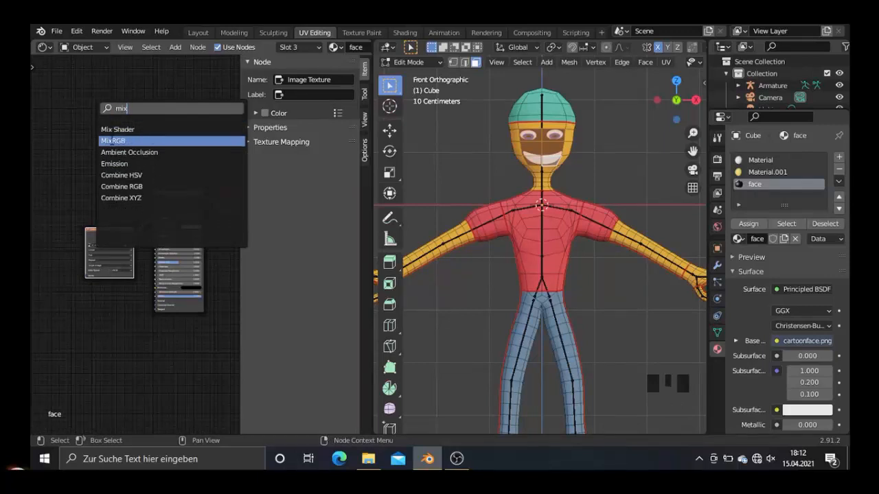
click(105, 141)
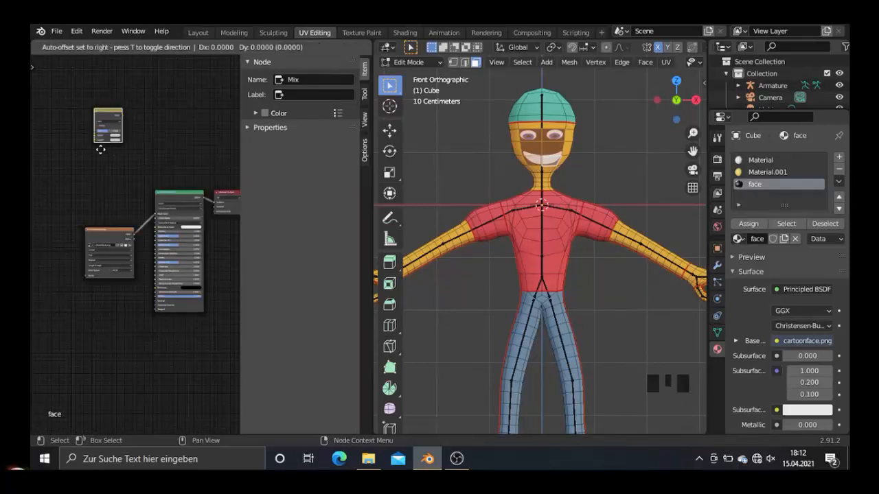
click(114, 216)
- Add a ColorRamp node and place it beside the Mix node, on its input side
key(shift+a)
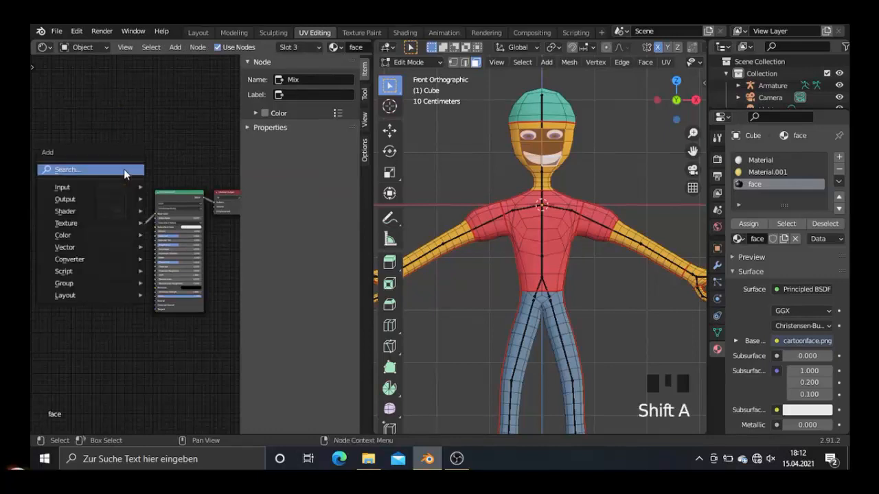
click(125, 170)
text(colo)
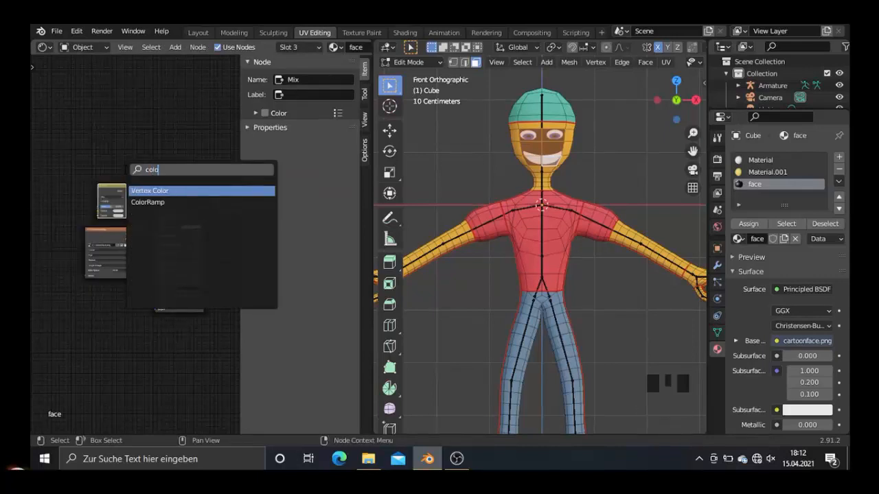
click(147, 202)
click(54, 179)
- Collapse the node sidebar and arrange the ColorRamp above the cartoonface.png node, both ahead of the Mix node
drag(239, 149, 357, 151)
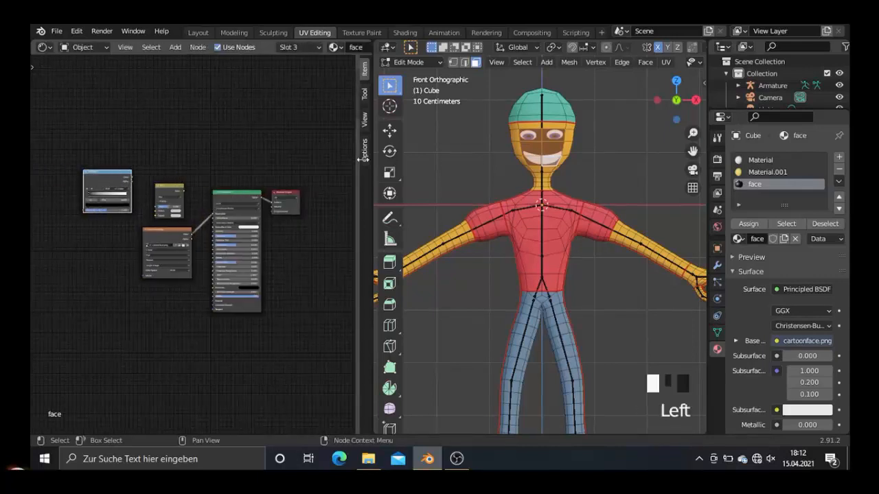
scroll(230, 171, up, 4)
drag(85, 147, 81, 174)
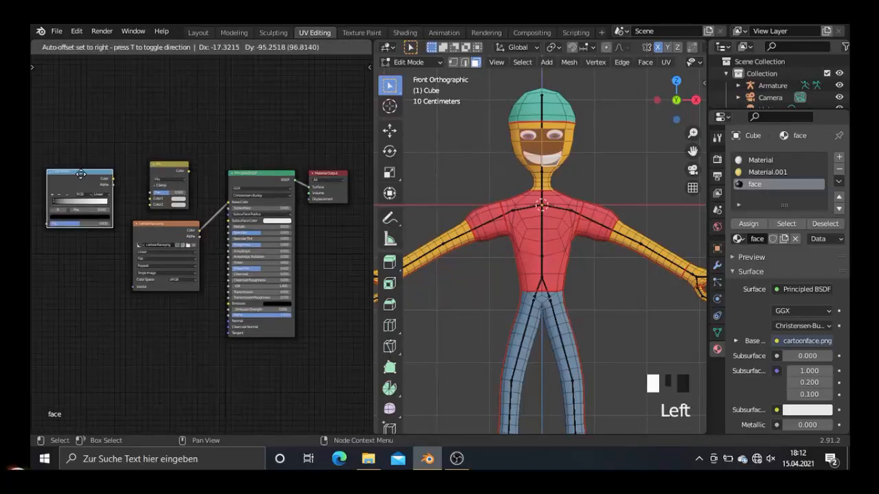
drag(140, 224, 78, 273)
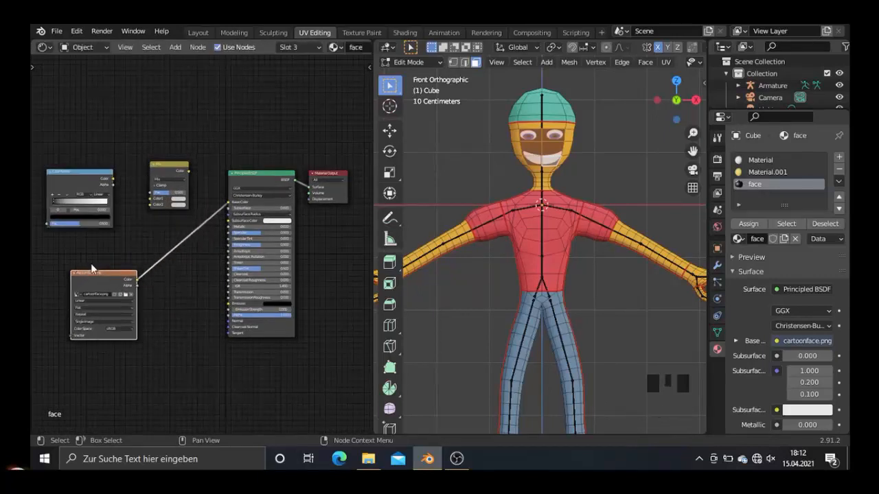
- Insert the Mix node between the face image and the Principled BSDF, enable Clamp, and feed the image colour into Color2
drag(168, 172, 177, 203)
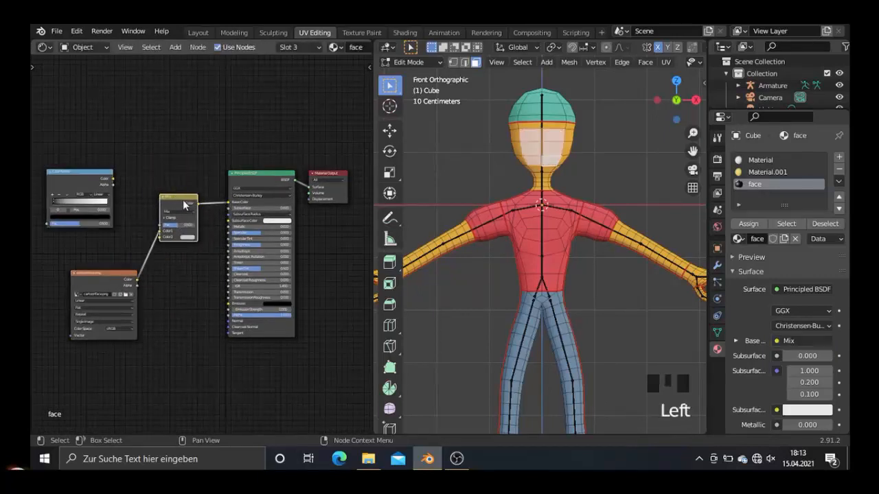
click(174, 217)
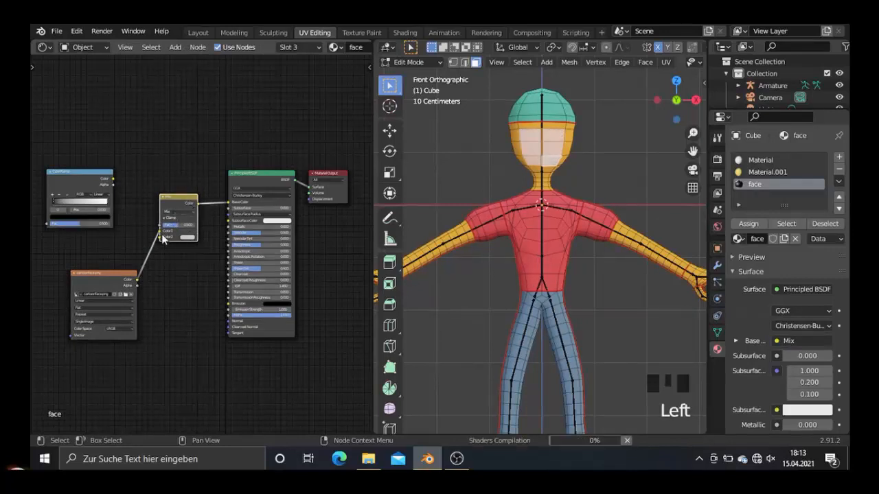
drag(162, 237, 159, 237)
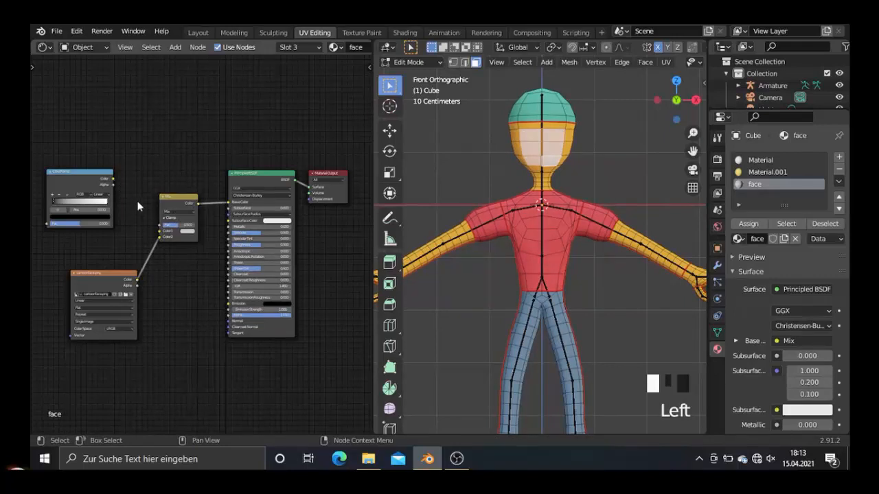
- Connect the ColorRamp's Color output to the Mix node's Color1 input
click(111, 180)
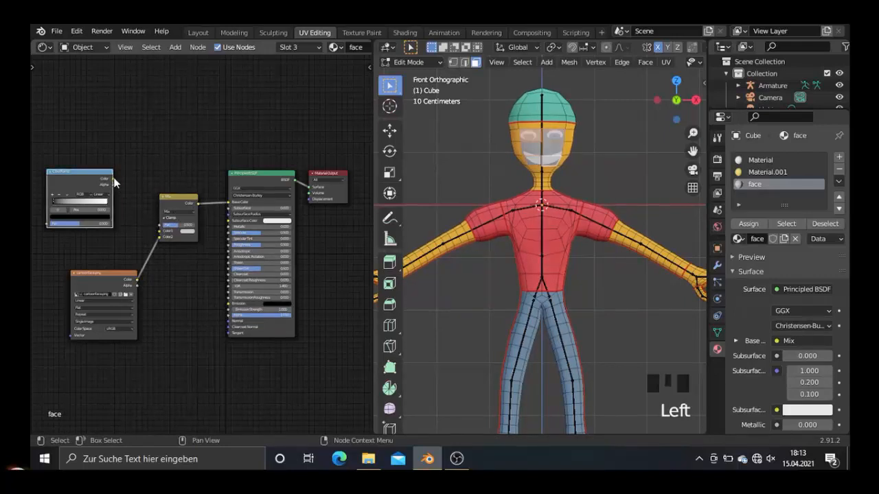
drag(113, 179, 132, 200)
drag(156, 235, 160, 232)
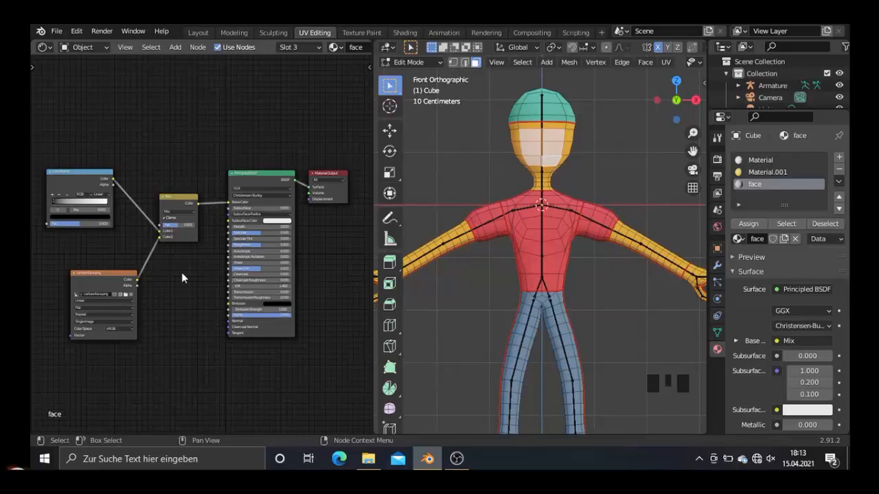
- Connect the cartoonface.png node's Alpha output to the Mix node's Fac input
scroll(181, 278, up, 2)
middle_drag(181, 278, 143, 318)
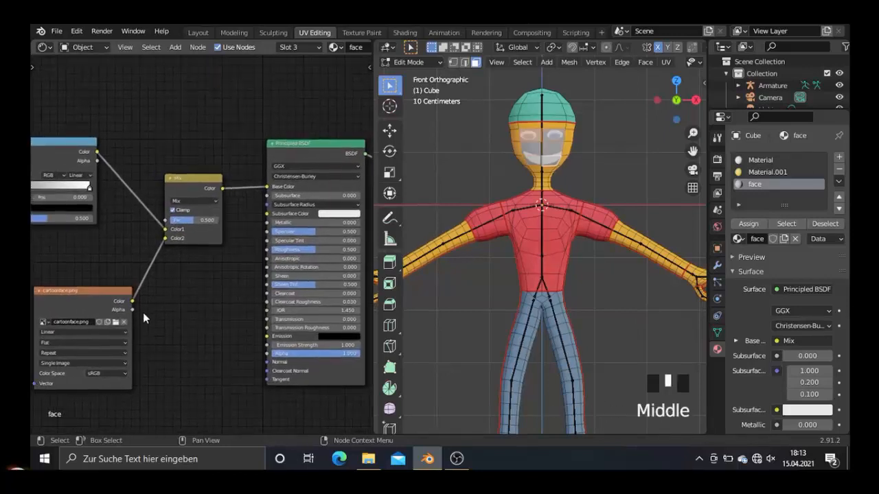
mouse_move(133, 310)
mouse_down()
mouse_move(156, 266)
mouse_move(166, 221)
mouse_up()
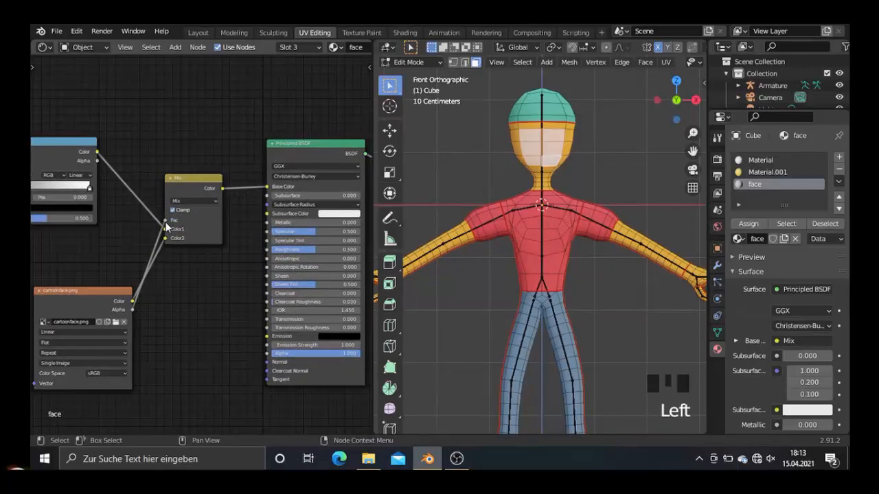
- Recolour the ColorRamp's white end stop with a hex colour value and move that stop to position 0.259
click(103, 146)
drag(77, 142, 118, 147)
click(103, 214)
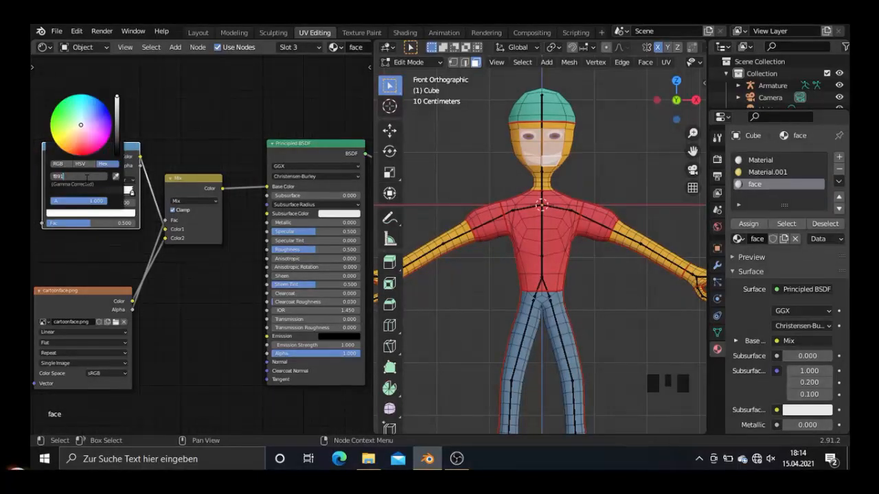
key(Return)
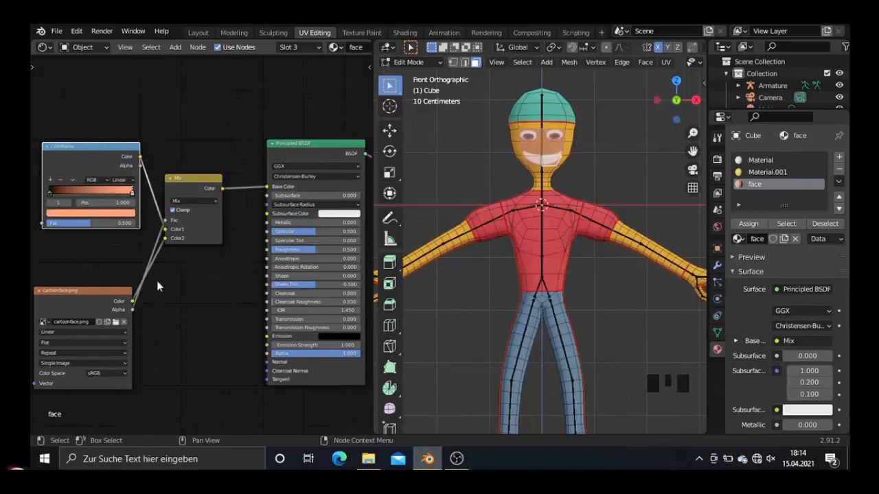
drag(138, 196, 62, 202)
right_click(129, 195)
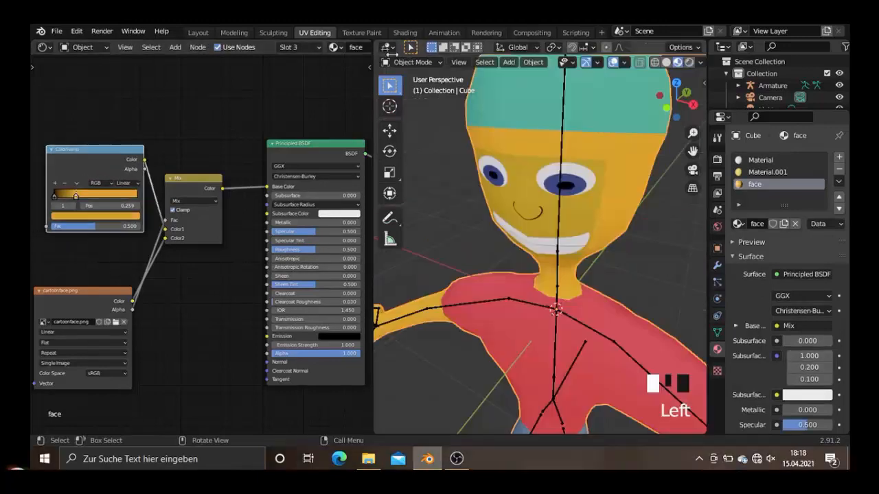
- Switch the 3D viewport area to the UV Editor and show the Charakter.png colour palette in it
click(387, 47)
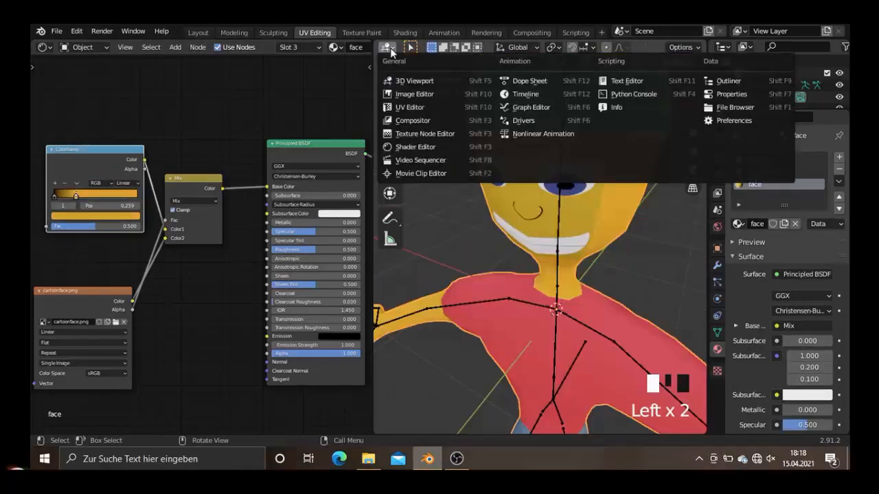
click(410, 108)
click(489, 48)
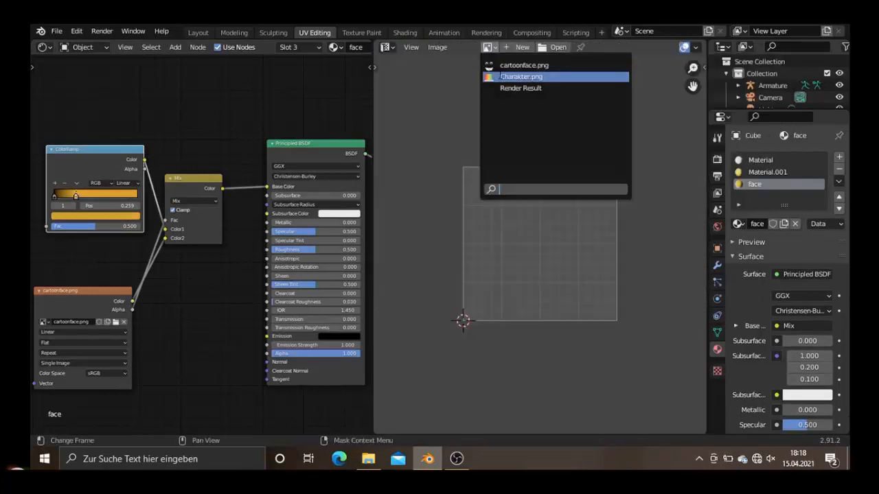
click(503, 77)
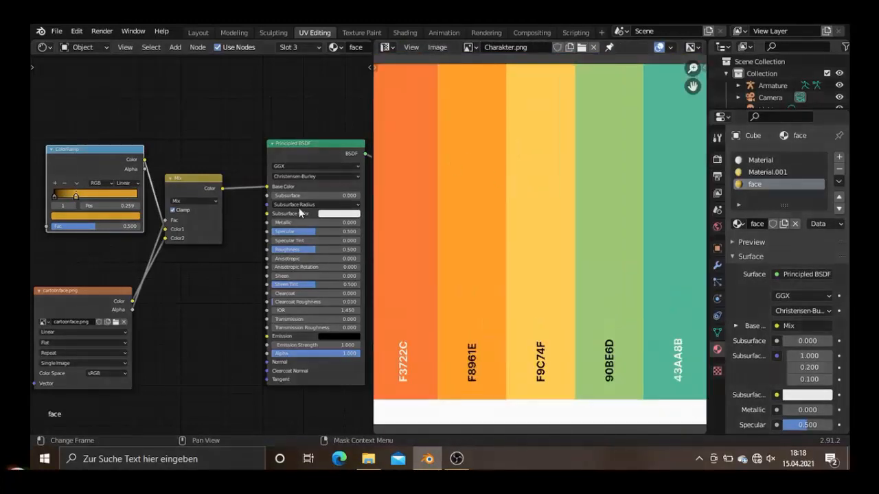
- Sample the F8961E orange stripe of the palette as the colour of the ColorRamp stop at 0.259
click(129, 216)
click(122, 182)
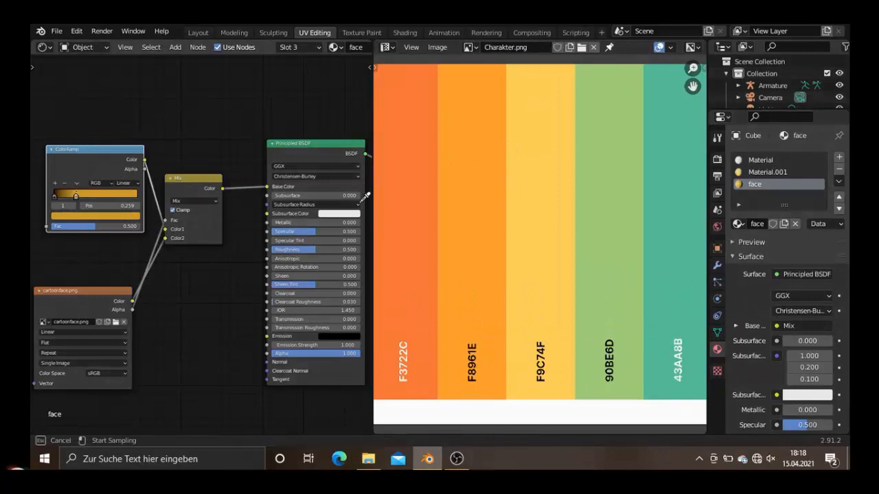
click(477, 151)
- Switch the palette area back to the 3D Viewport and view the whole coloured character from the front
click(385, 47)
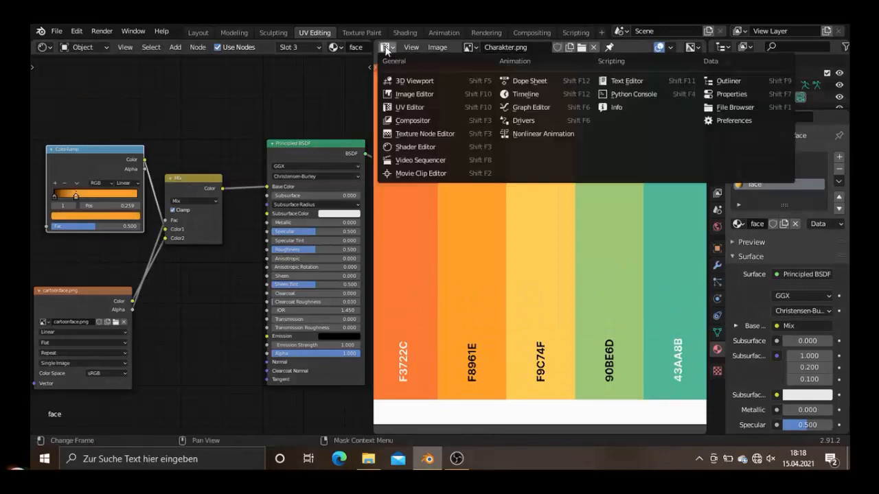
click(405, 81)
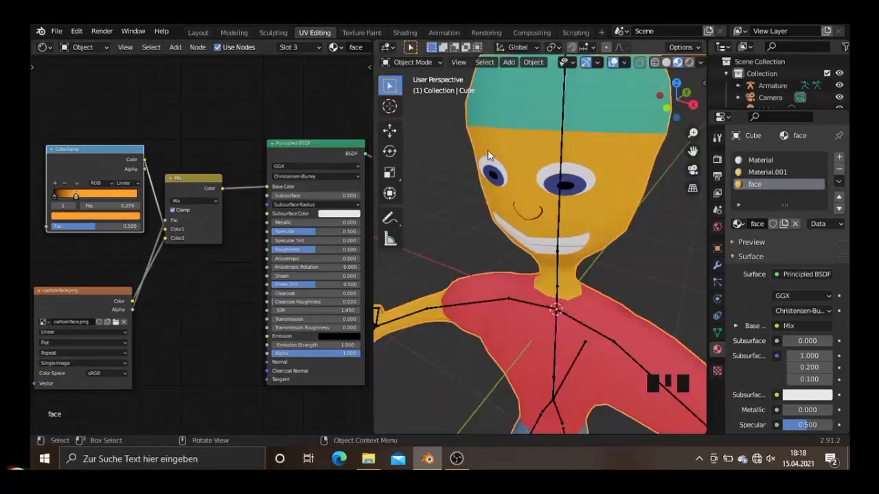
middle_drag(555, 195, 593, 207)
scroll(538, 181, down, 3)
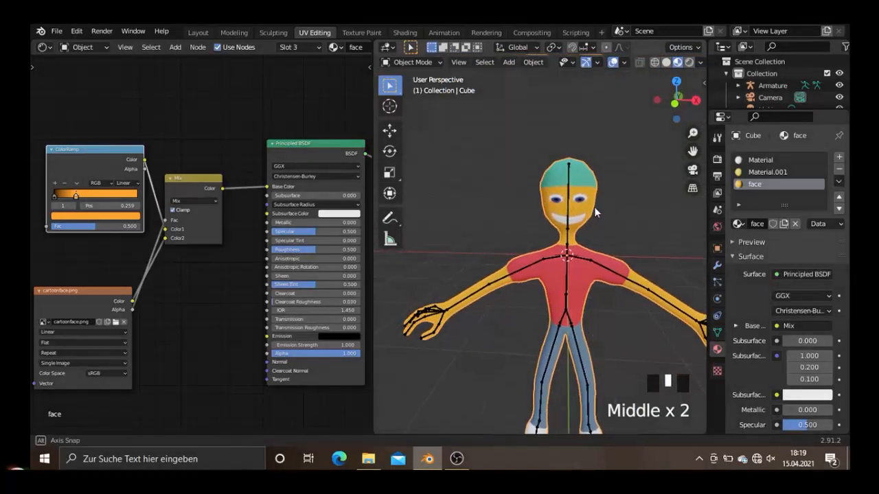
scroll(593, 206, down, 3)
scroll(593, 207, up, 3)
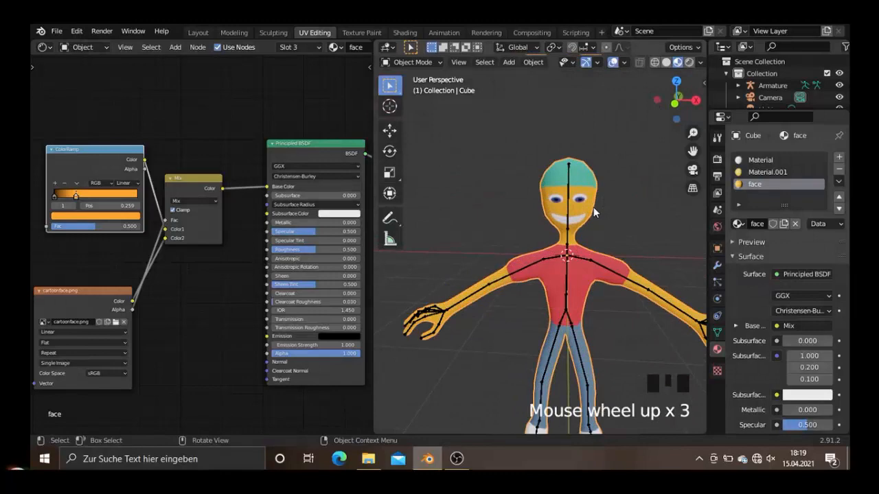